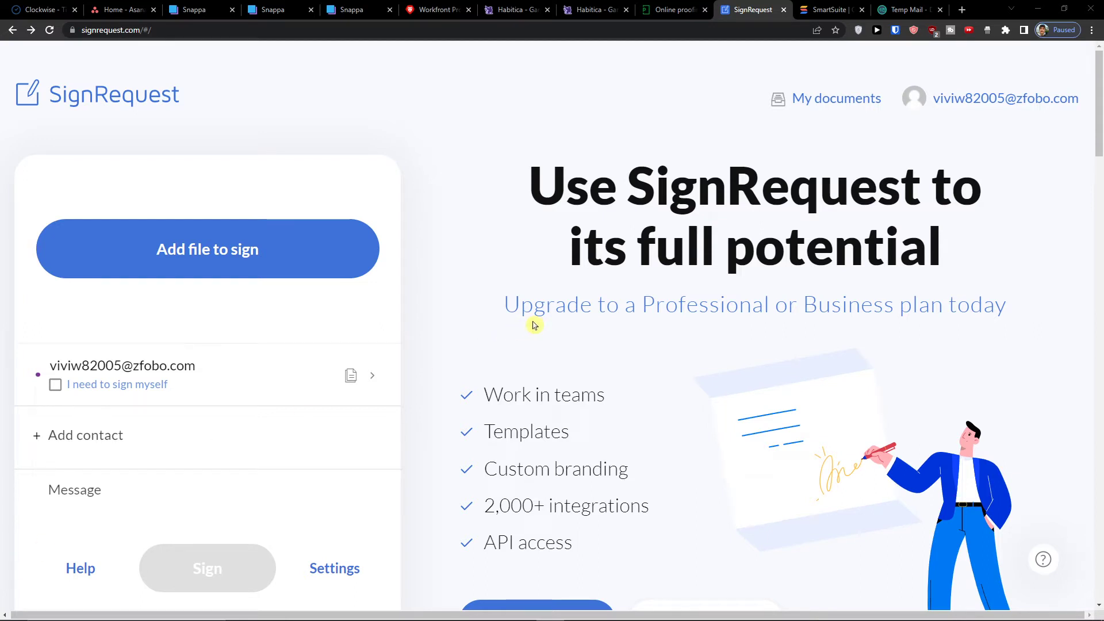
- Log out of the current SignRequest account from the header account dropdown
scroll(534, 326, "down", 8)
scroll(534, 325, "up", 8)
scroll(503, 342, "down", 4)
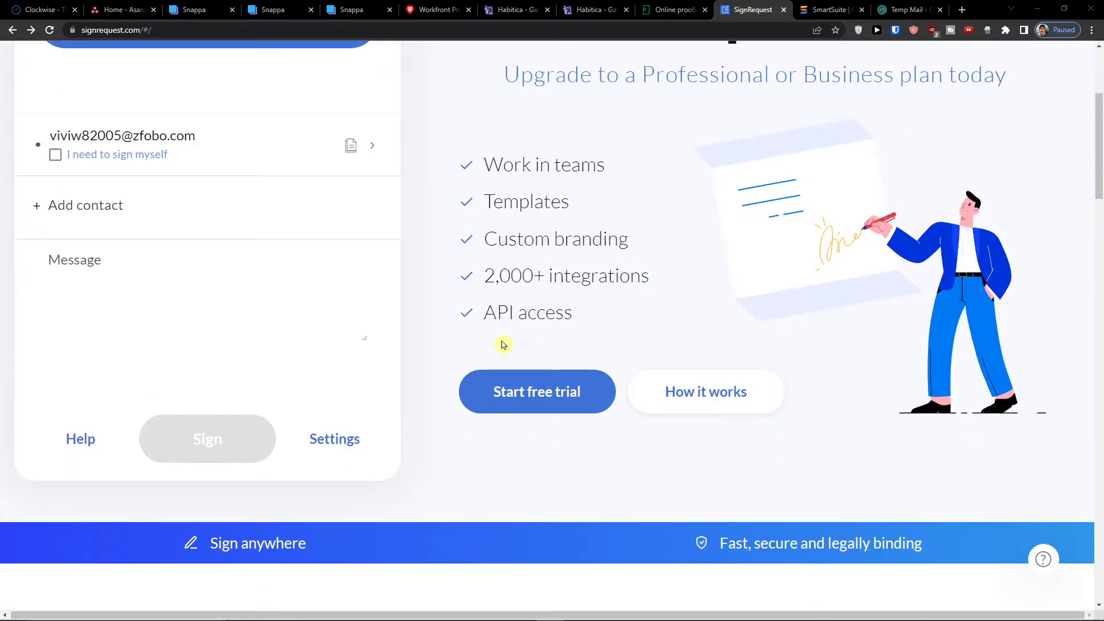
scroll(503, 344, "up", 4)
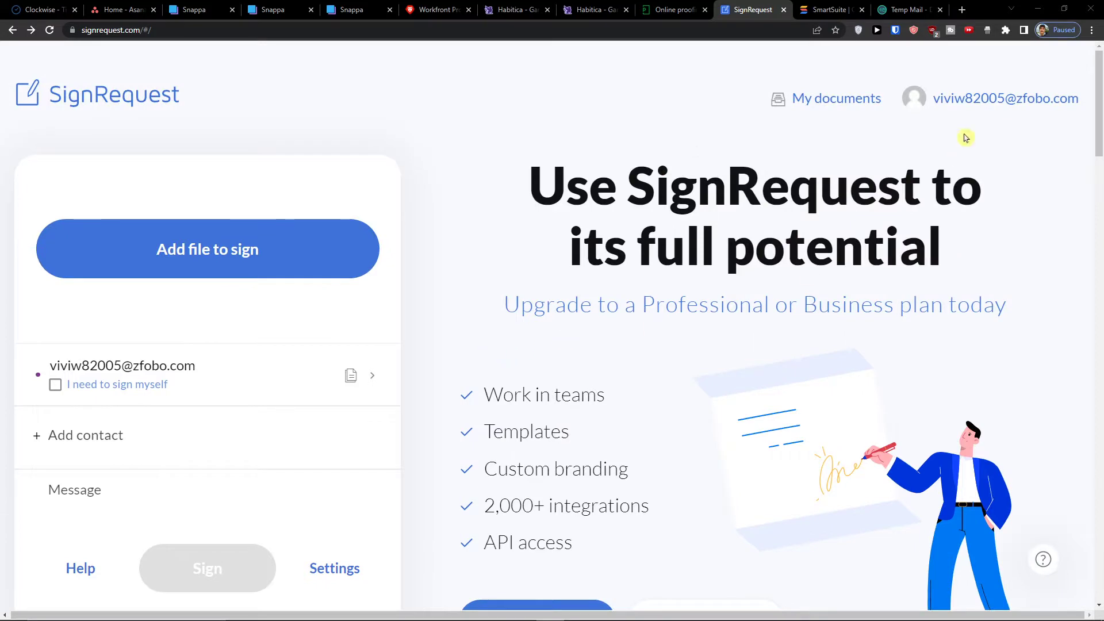
right_click(957, 111)
left_click(956, 109)
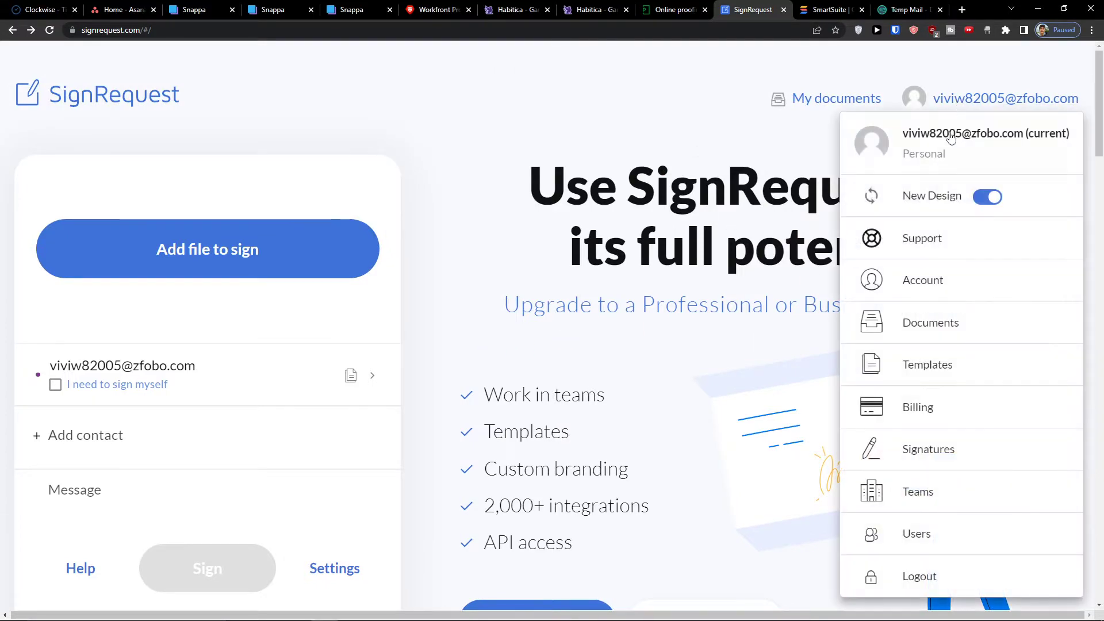
left_click(876, 578)
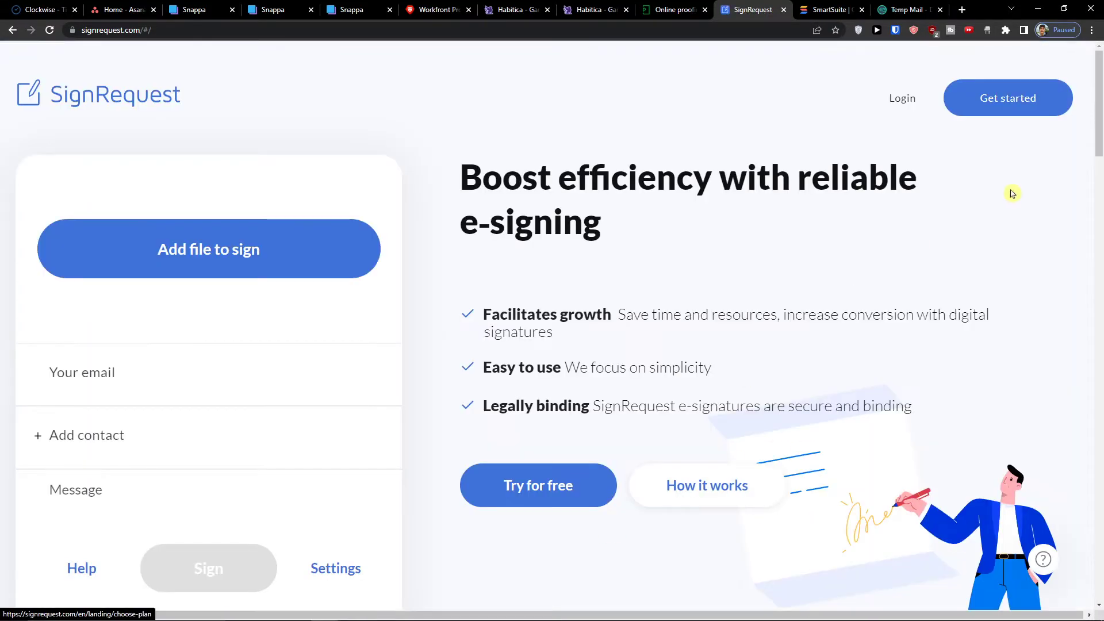
- Reach the Create your account form by picking Free forever under the Free plan
left_click(1011, 102)
scroll(432, 174, "down", 3)
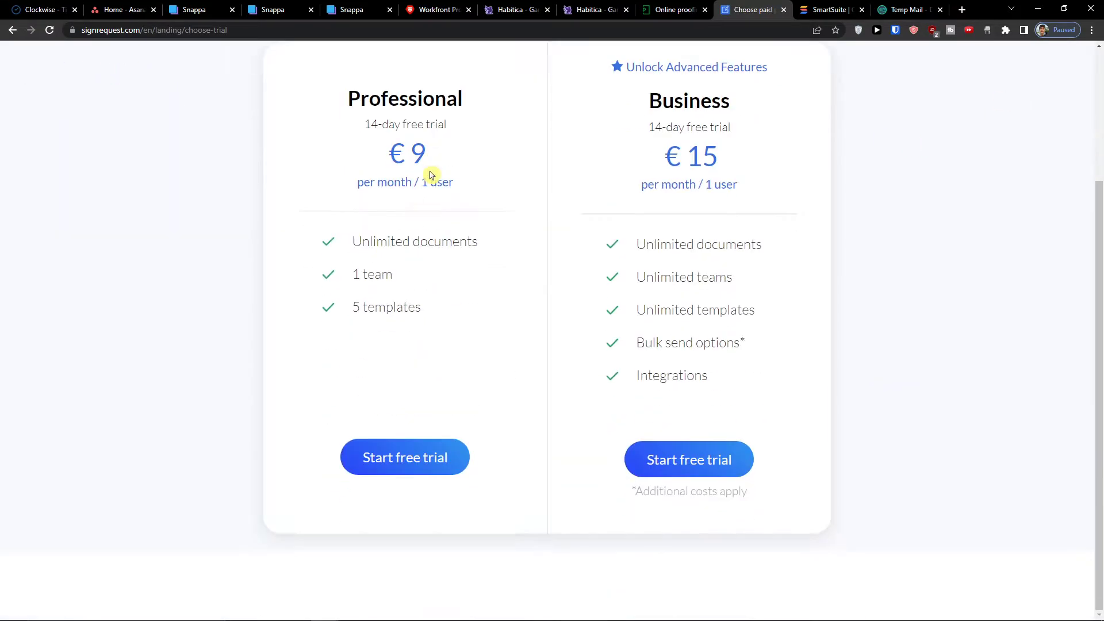
scroll(368, 177, "up", 3)
left_click(14, 31)
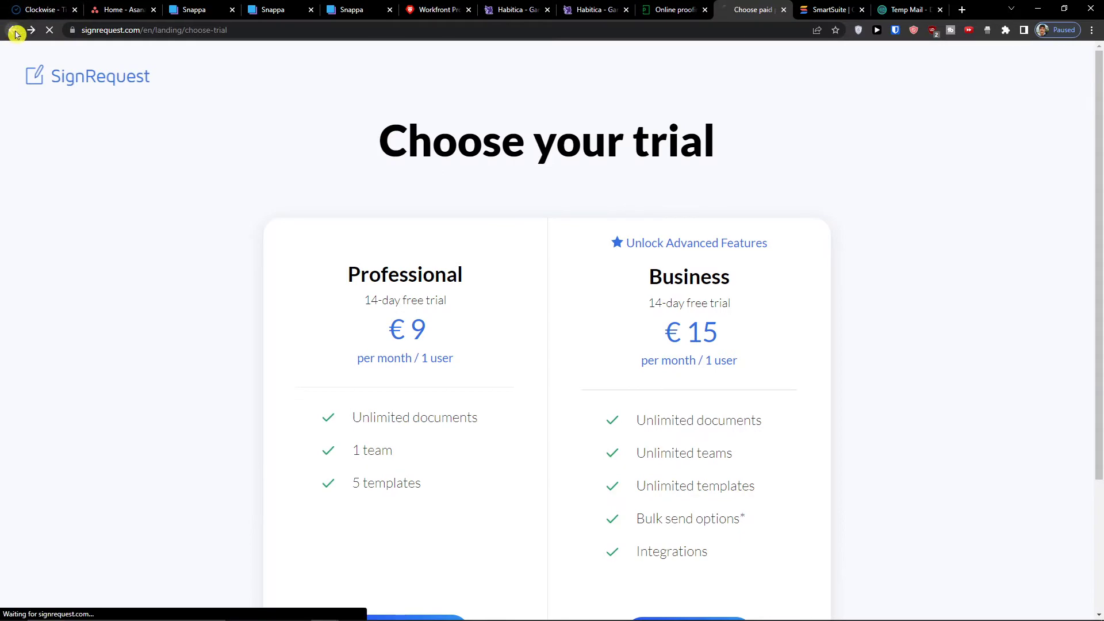
left_click(50, 31)
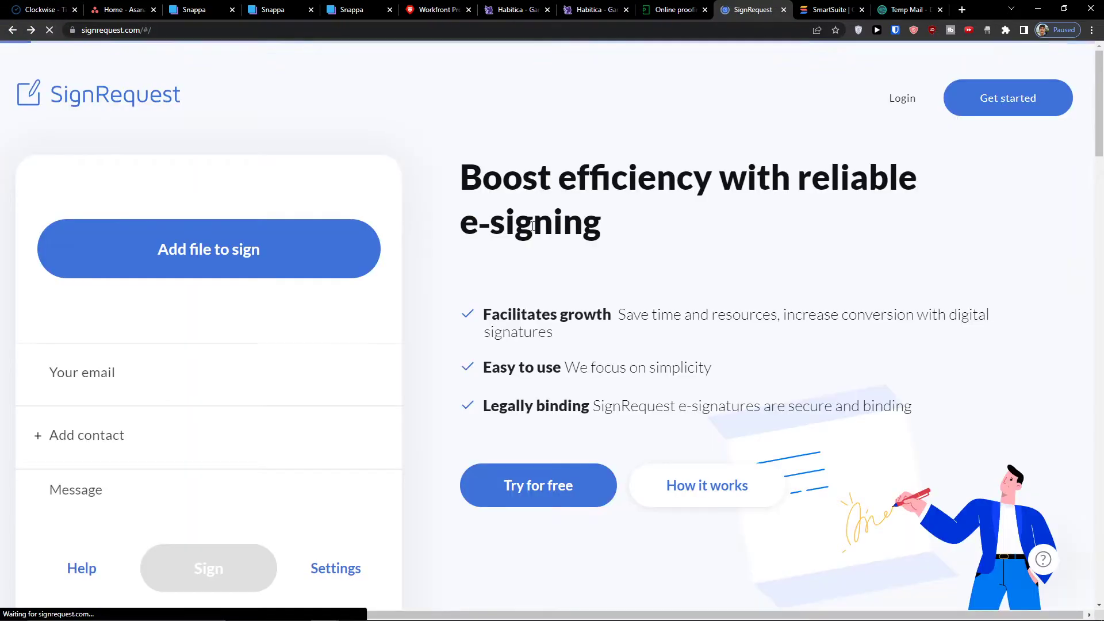
left_click(516, 495)
scroll(332, 376, "down", 3)
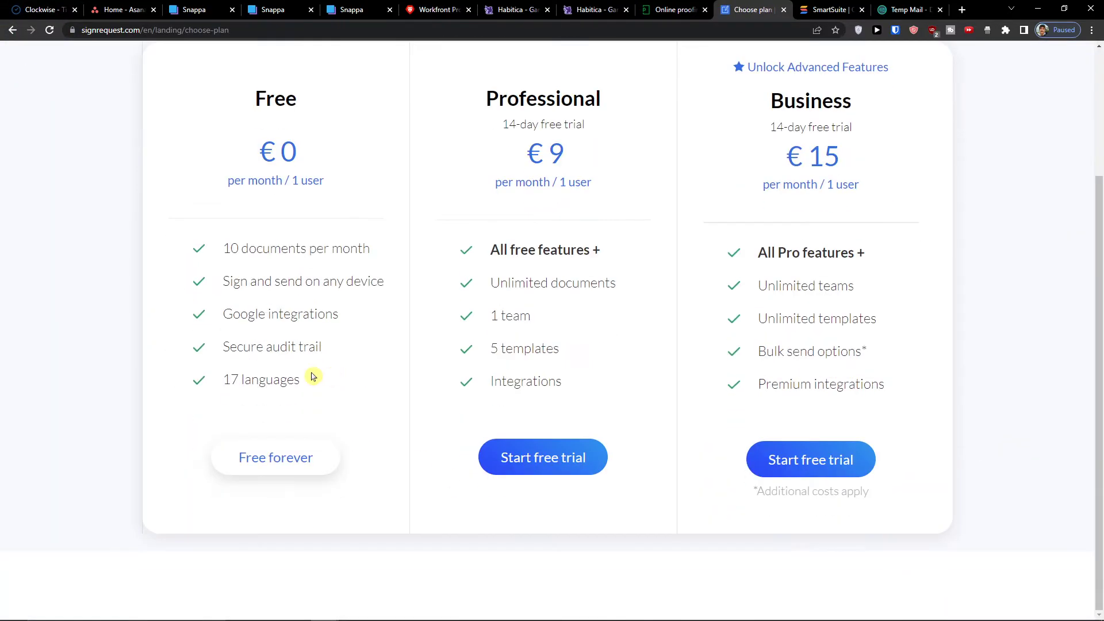
left_click(248, 456)
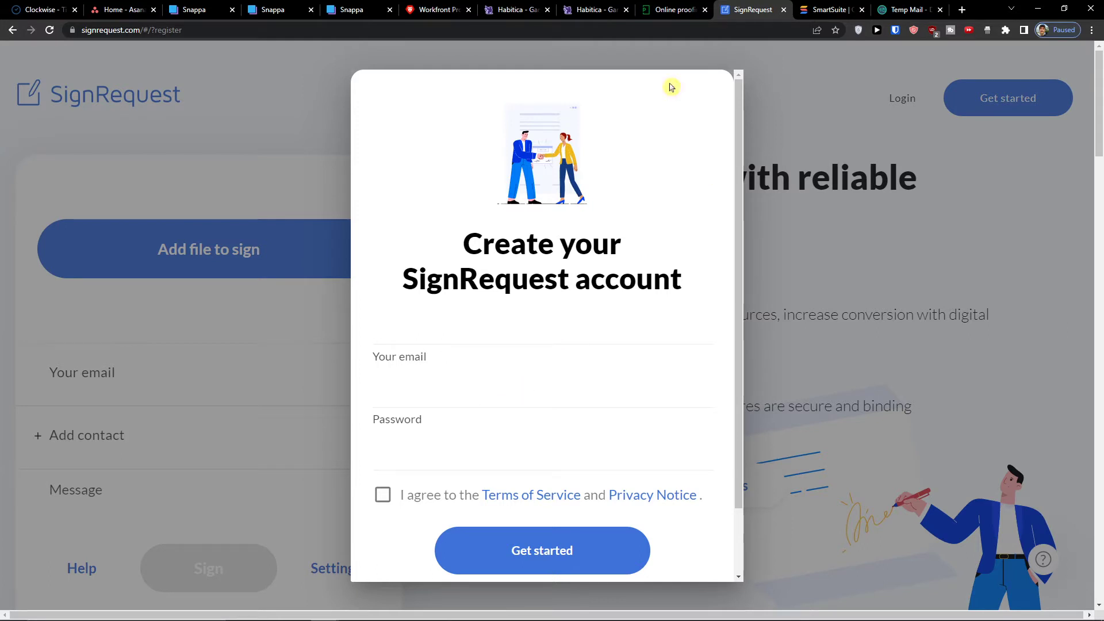
- Delete the old Temp Mail address, copy the newly generated one, and return to SignRequest
left_click(898, 8)
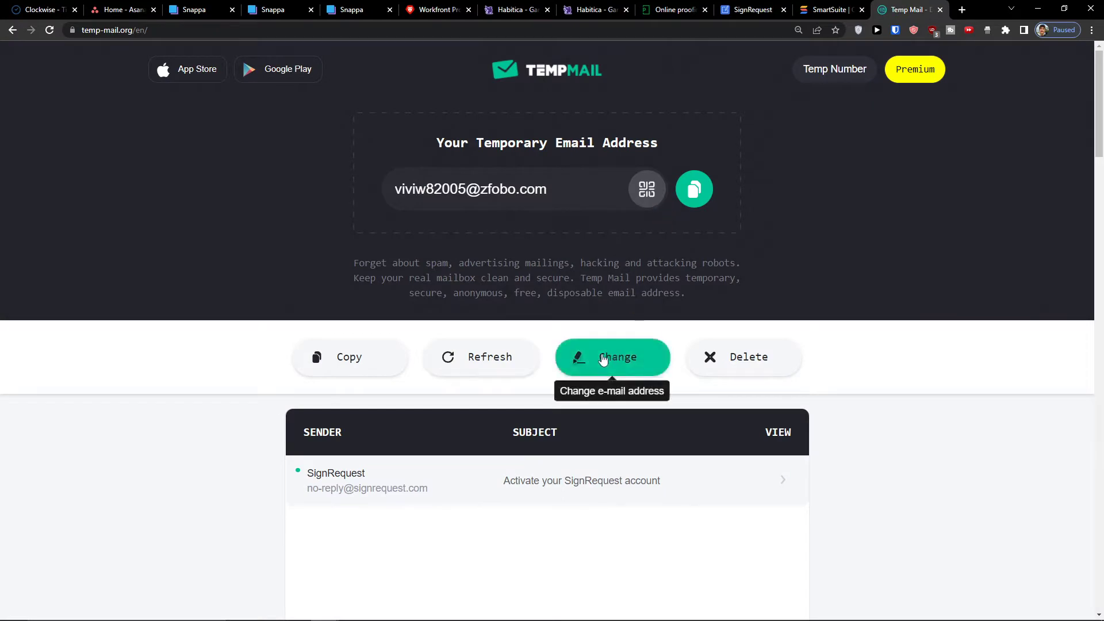
left_click(712, 361)
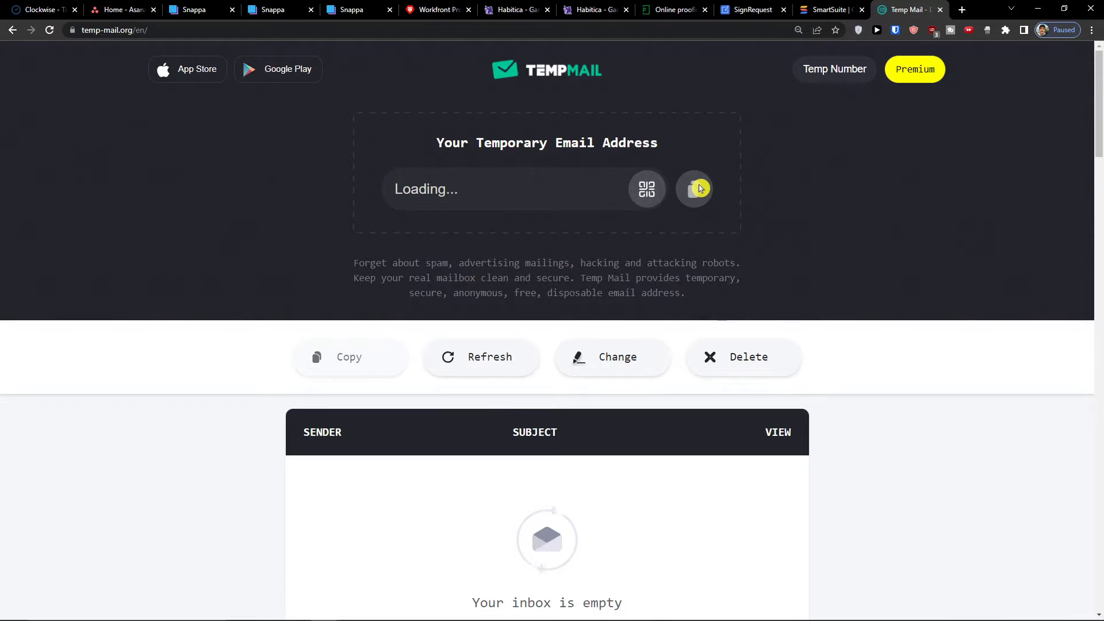
left_click(698, 189)
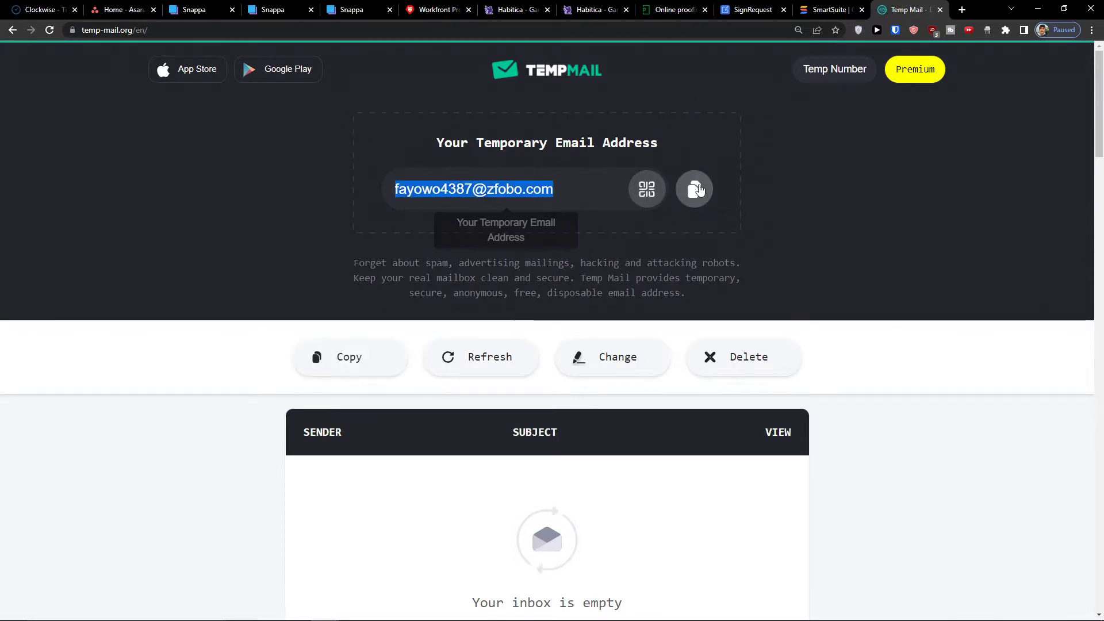
left_click(803, 5)
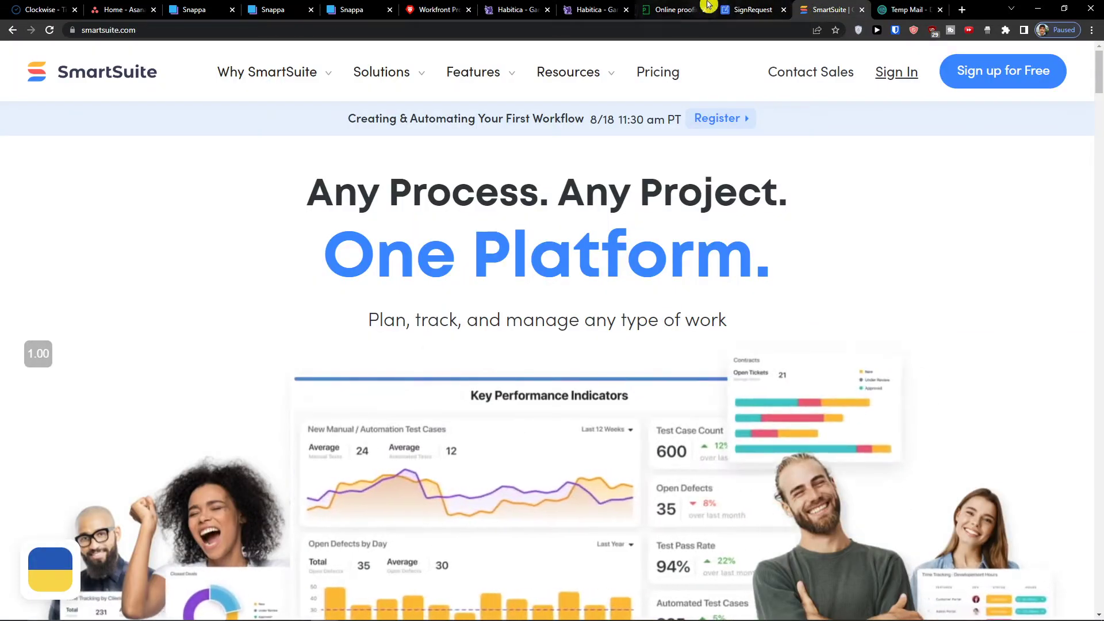
left_click(741, 7)
- Paste the temporary address as the account e-mail and enter a password
left_click(456, 384)
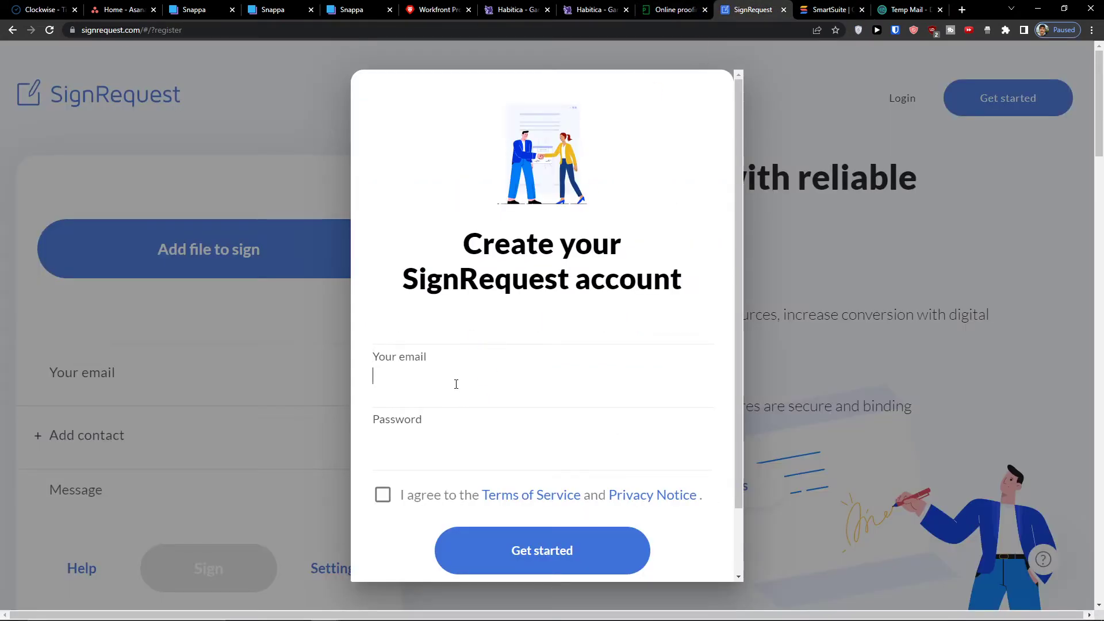
key("ctrl+v")
key("Tab")
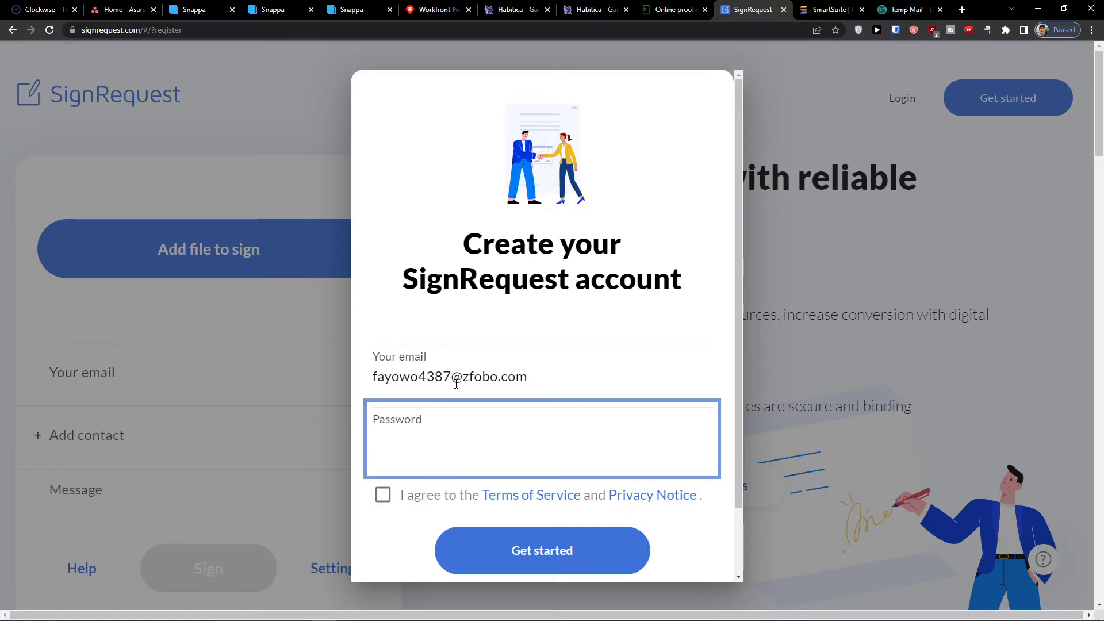
type("********")
- Accept the Terms, complete the password, submit sign-up, and dismiss the password-save prompt
left_click(488, 546)
left_click(382, 494)
left_click(464, 442)
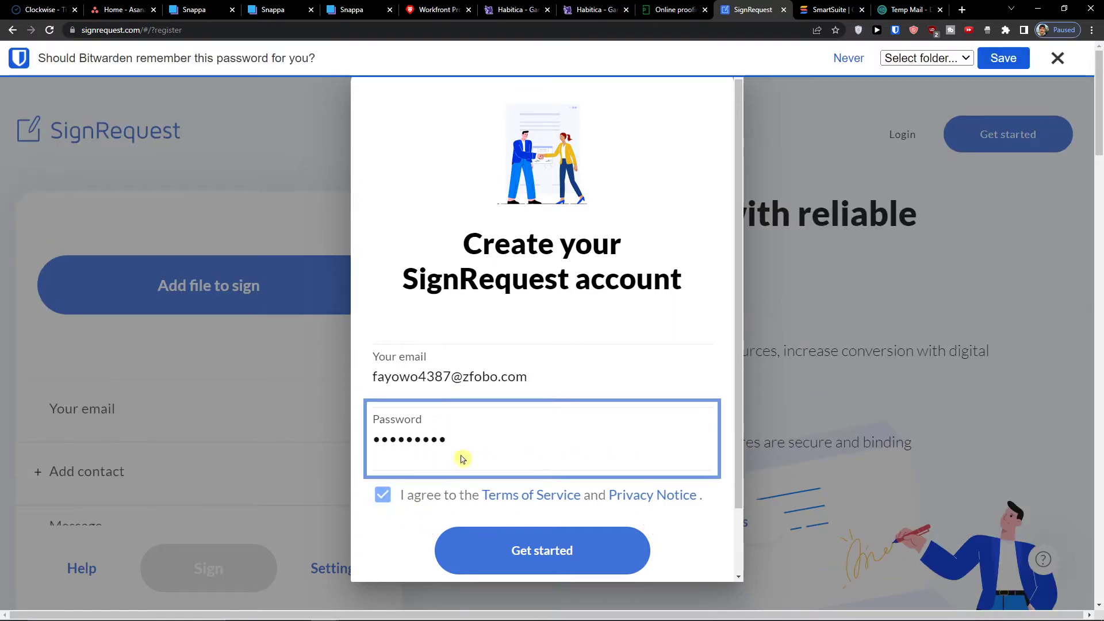
type("**")
left_click(514, 566)
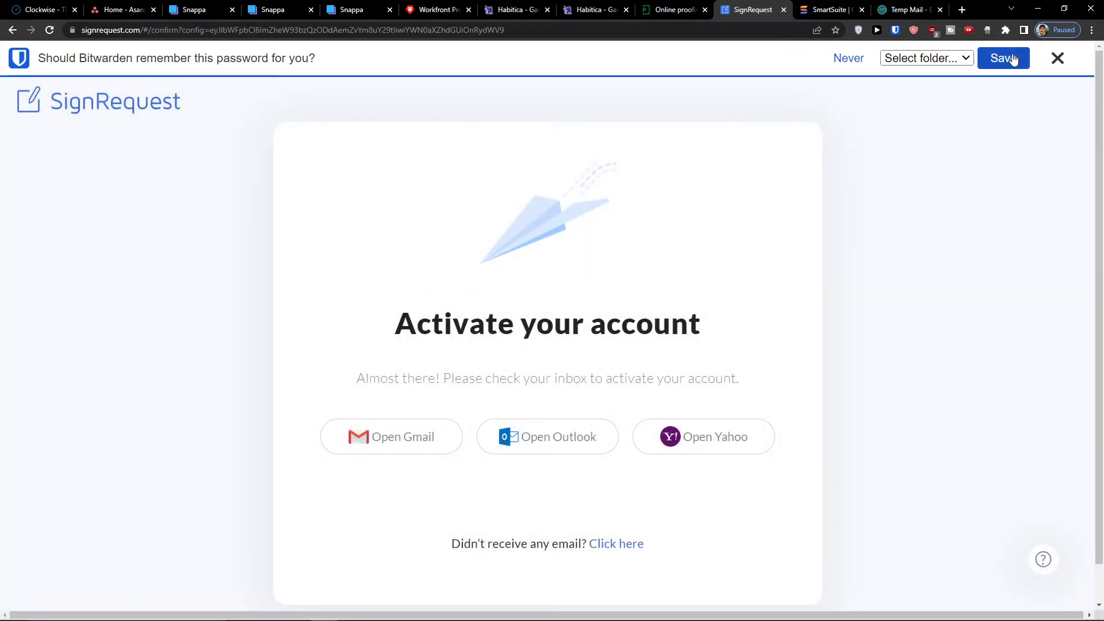
left_click(1057, 58)
- Open the SignRequest activation e-mail in Temp Mail and activate the new account
left_click(923, 9)
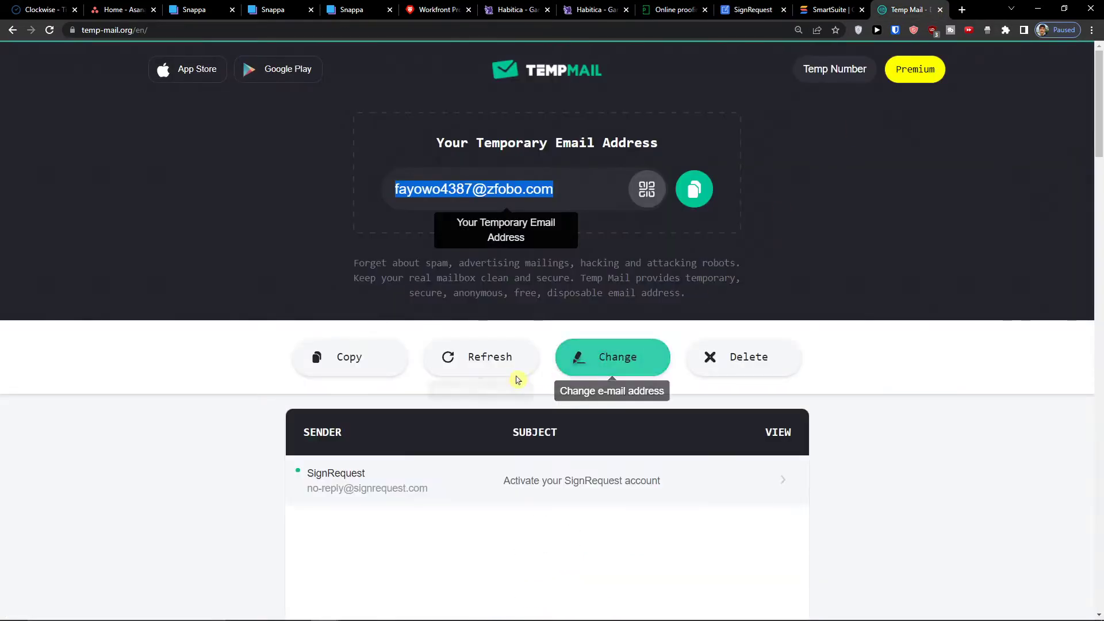
left_click(569, 482)
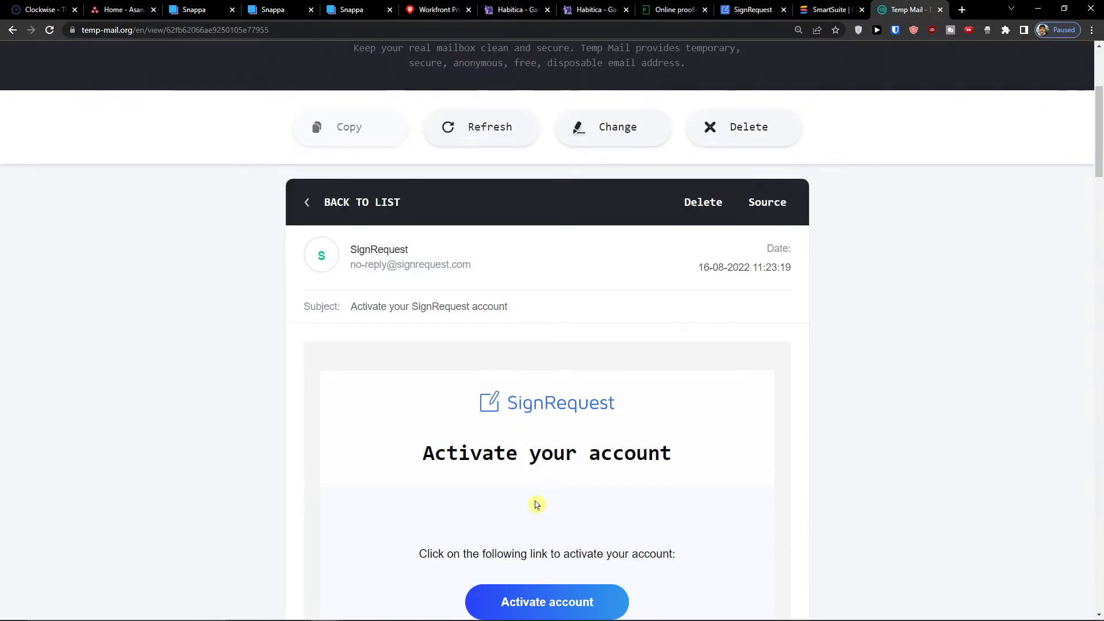
scroll(537, 502, "down", 4)
left_click(550, 379)
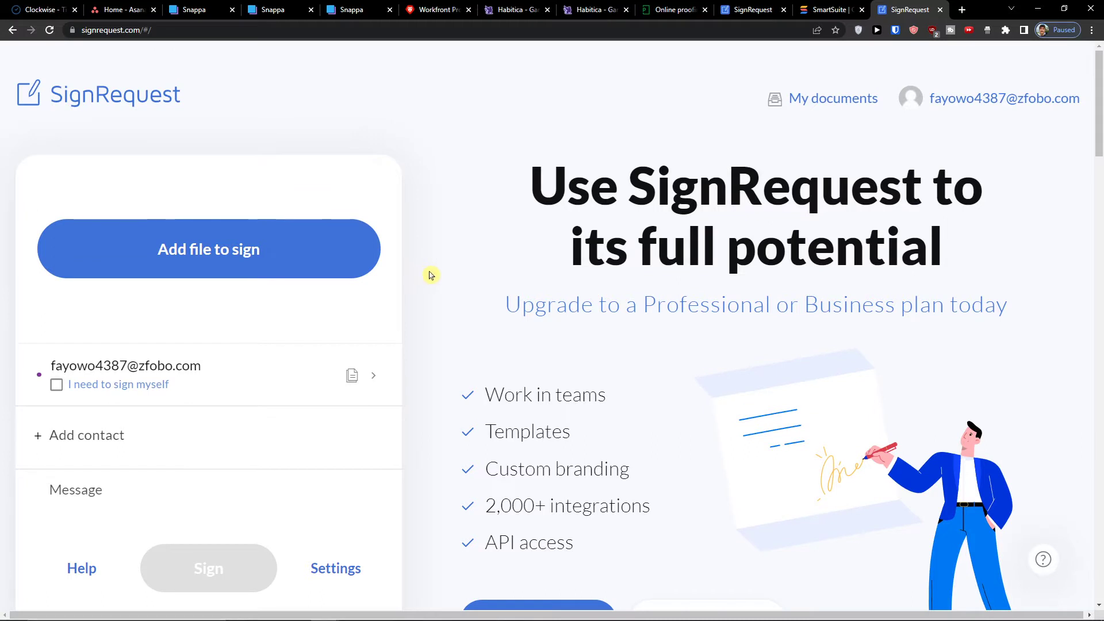
- Turn the New Design off and back on from the account dropdown
left_click(985, 115)
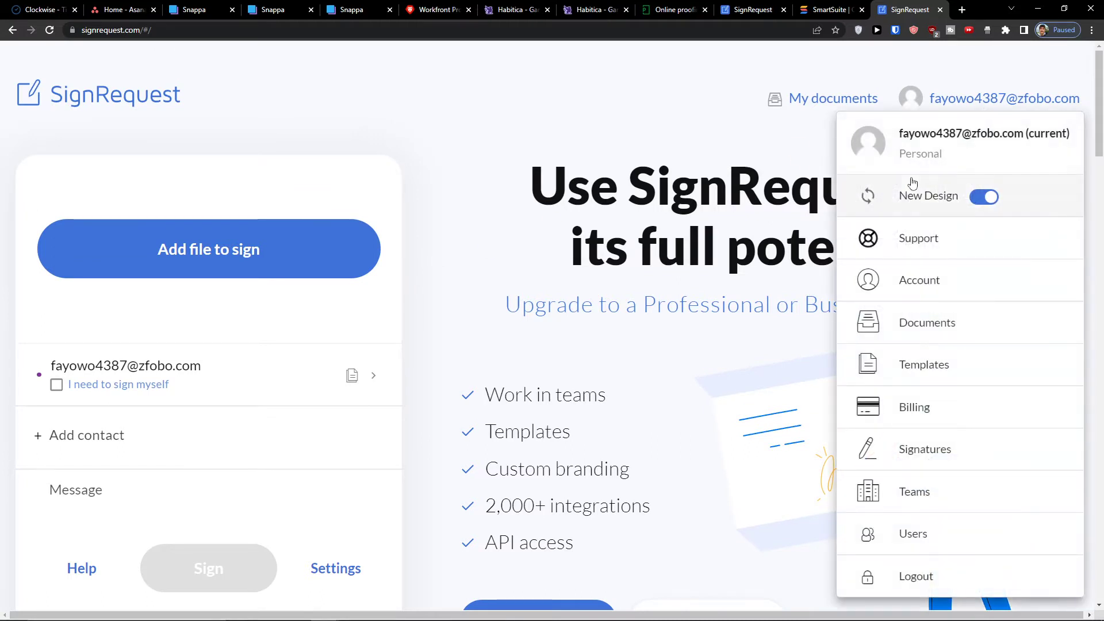
left_click(982, 196)
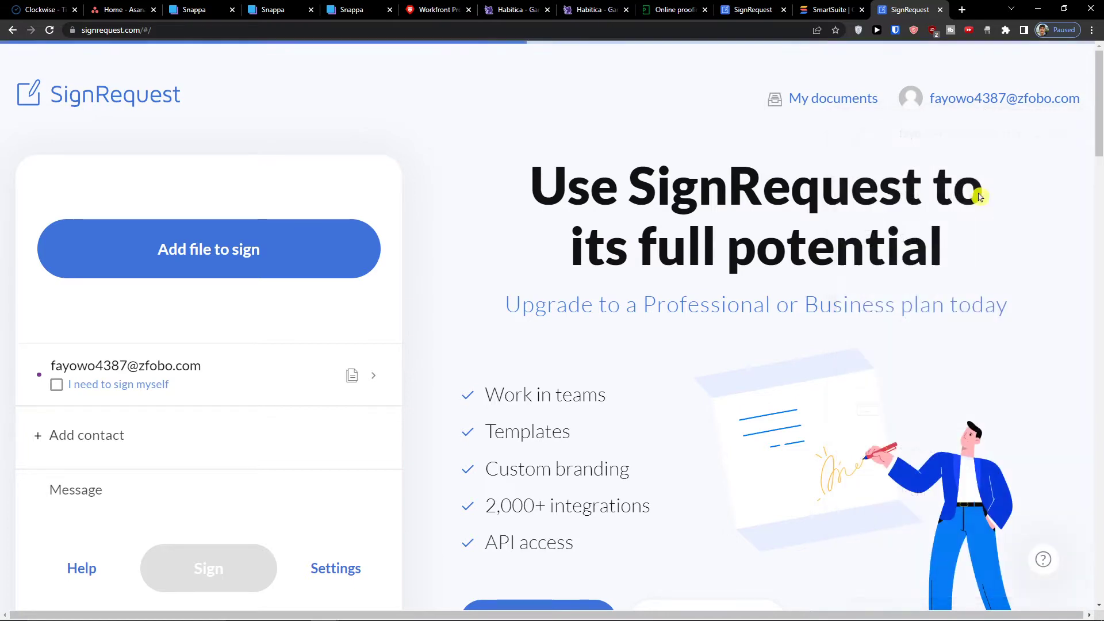
left_click(967, 148)
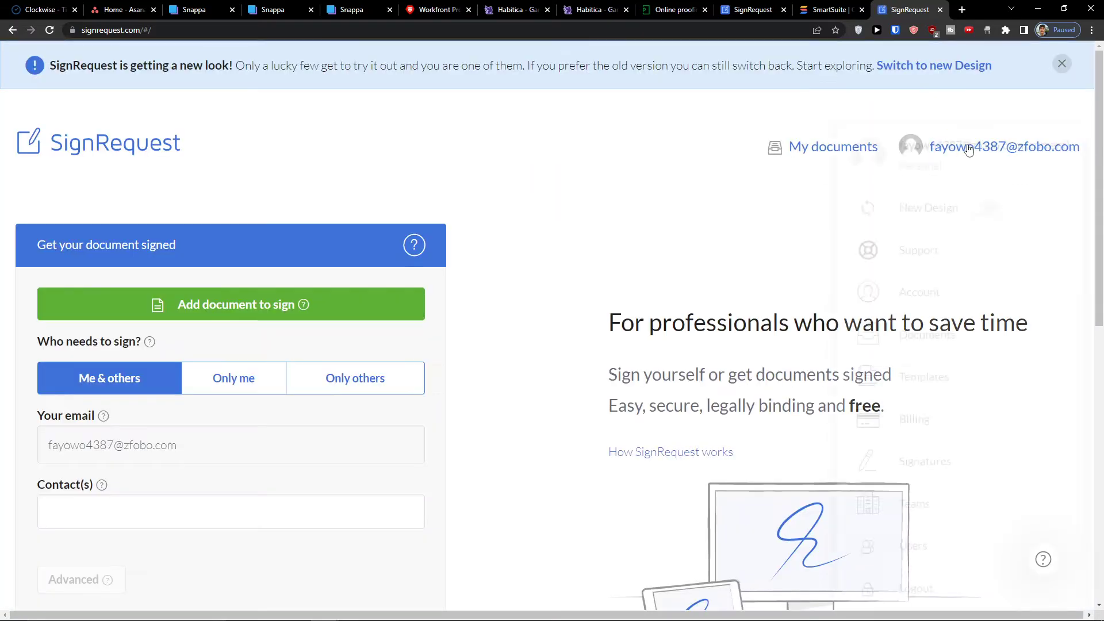
left_click(978, 209)
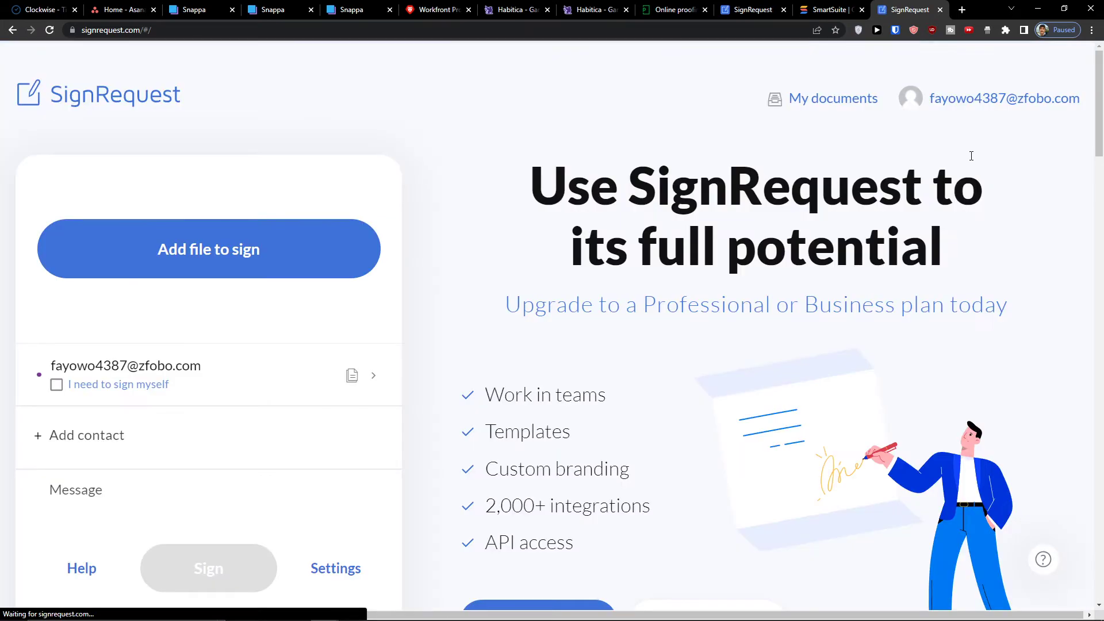
- Go to the empty Documents page and start adding a document to sign
left_click(968, 110)
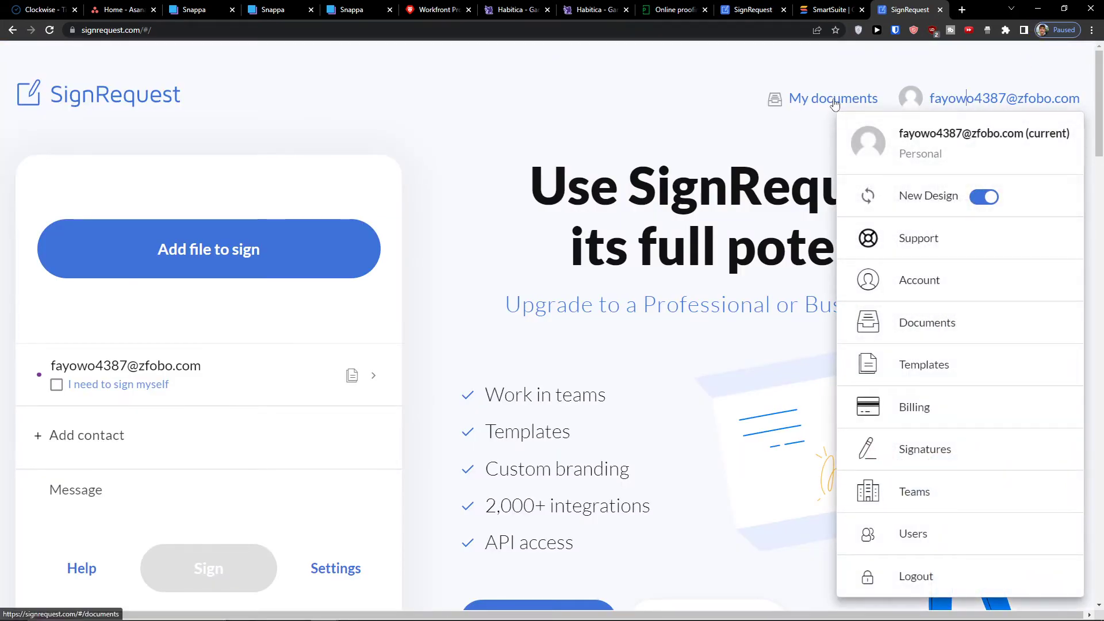
left_click(924, 321)
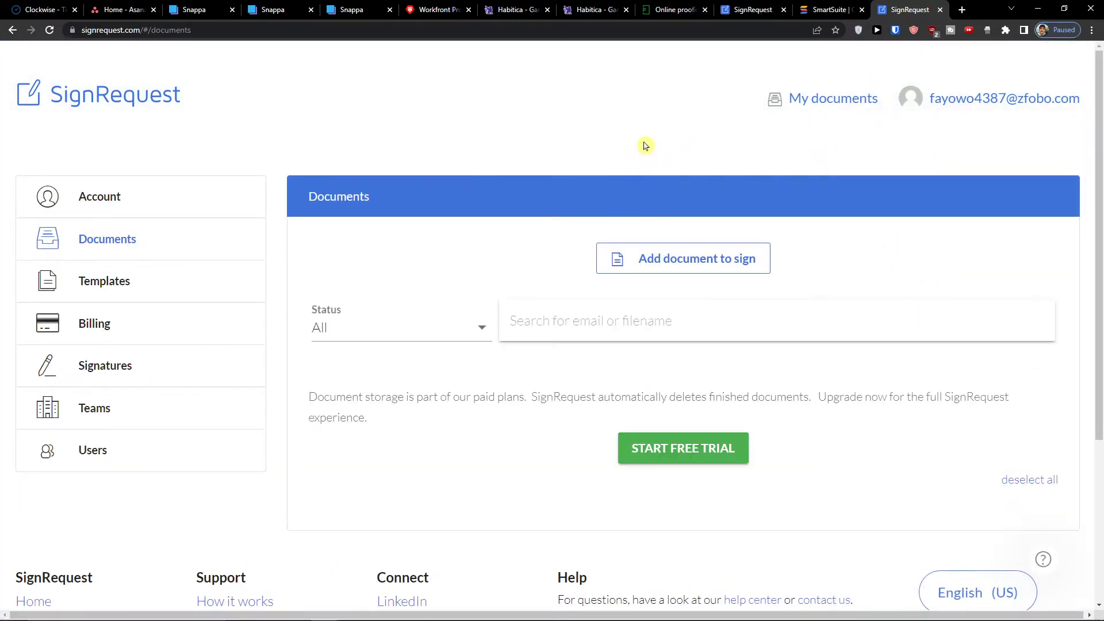
left_click(652, 253)
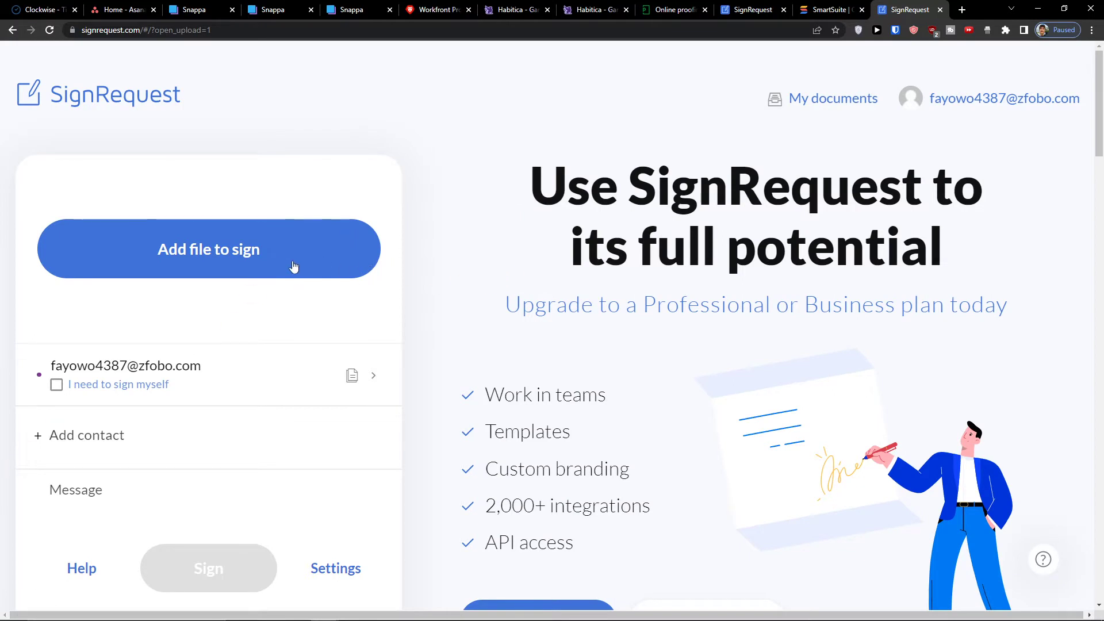
- Upload quote.pdf from the Downloads folder as a file from the computer
left_click(798, 98)
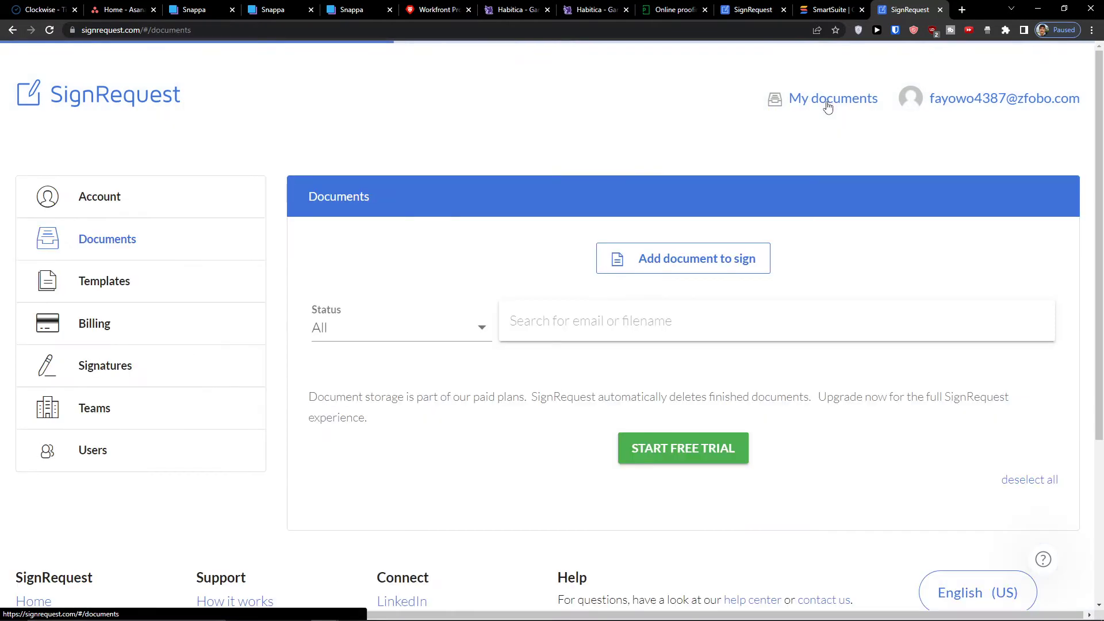
left_click(643, 262)
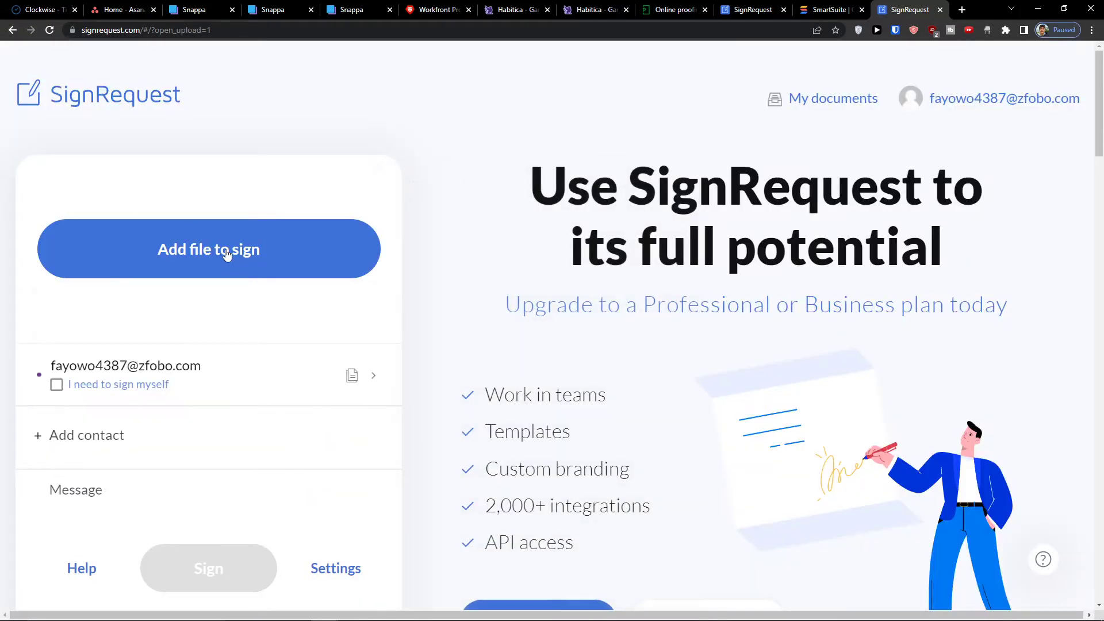
left_click(225, 252)
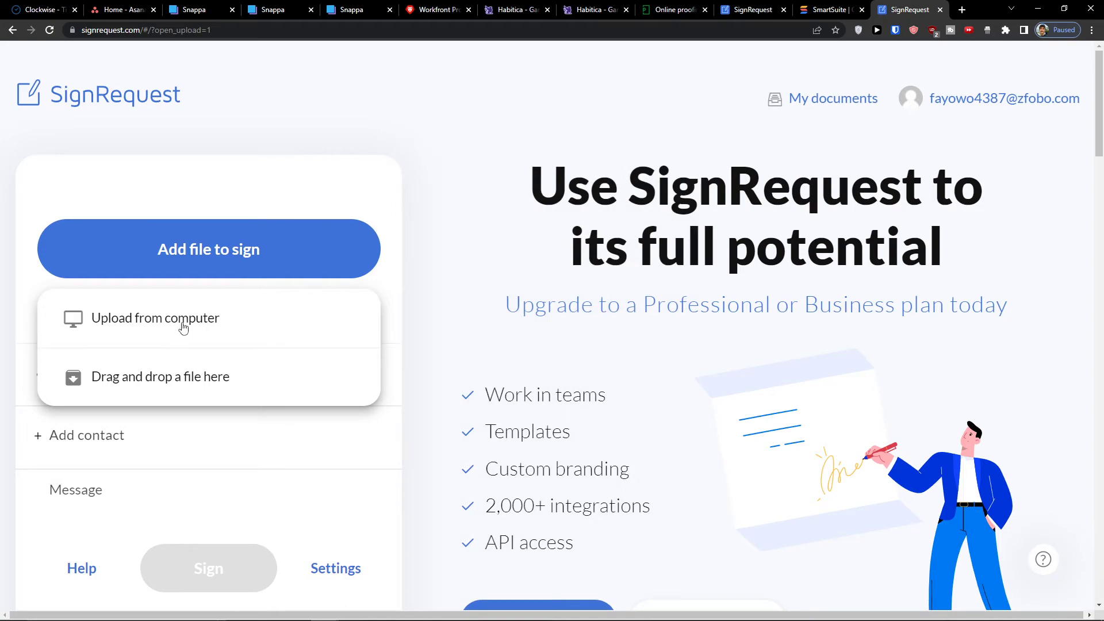
left_click(196, 321)
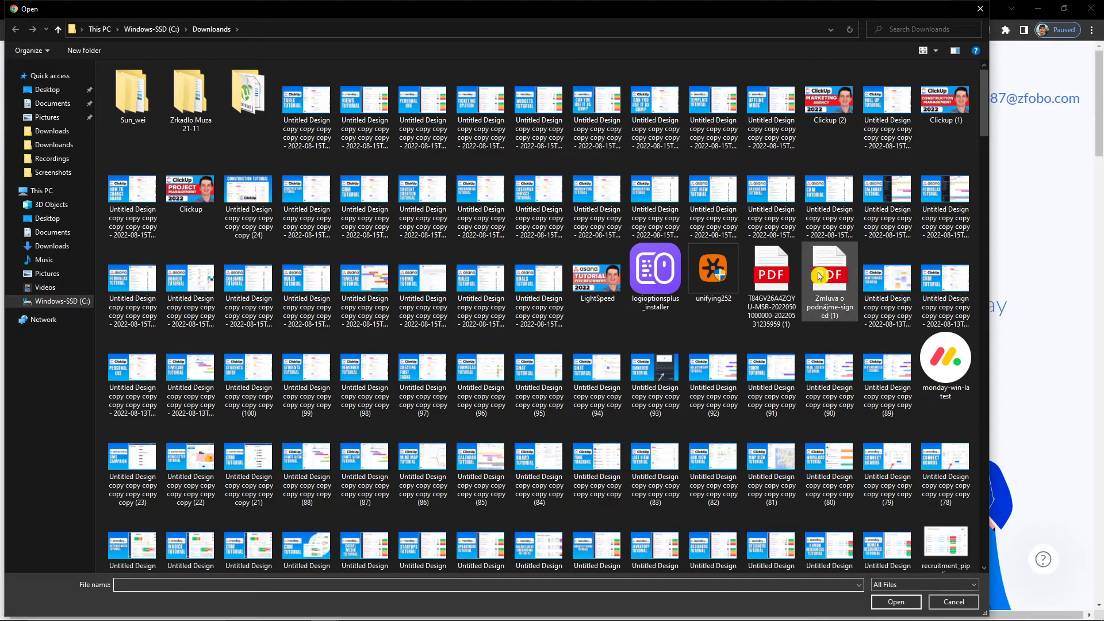
scroll(764, 293, "down", 5)
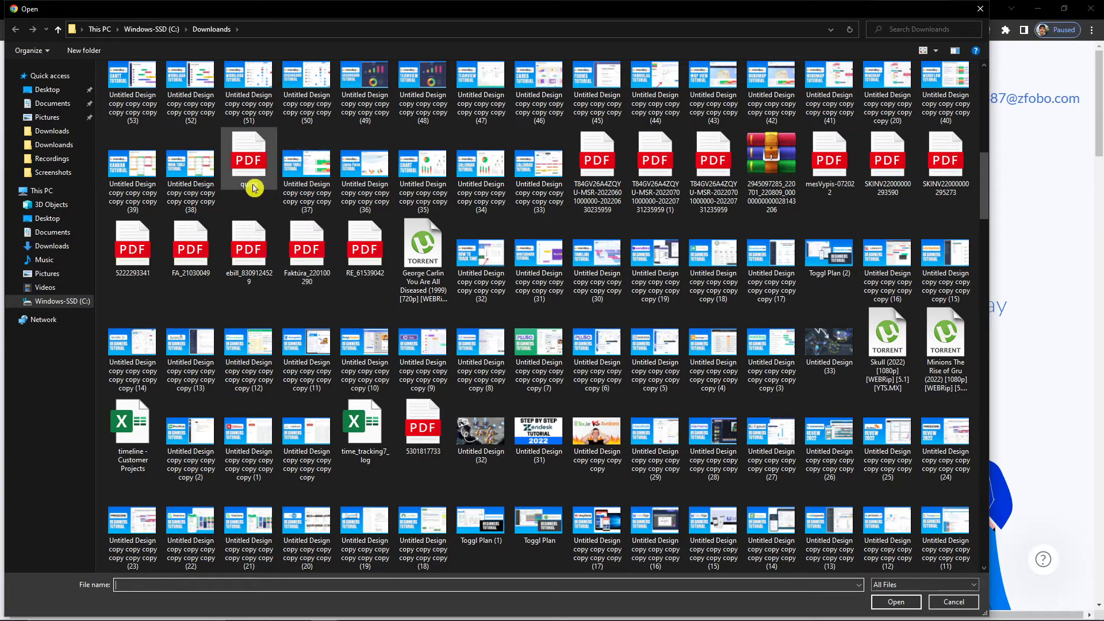
double_click(253, 187)
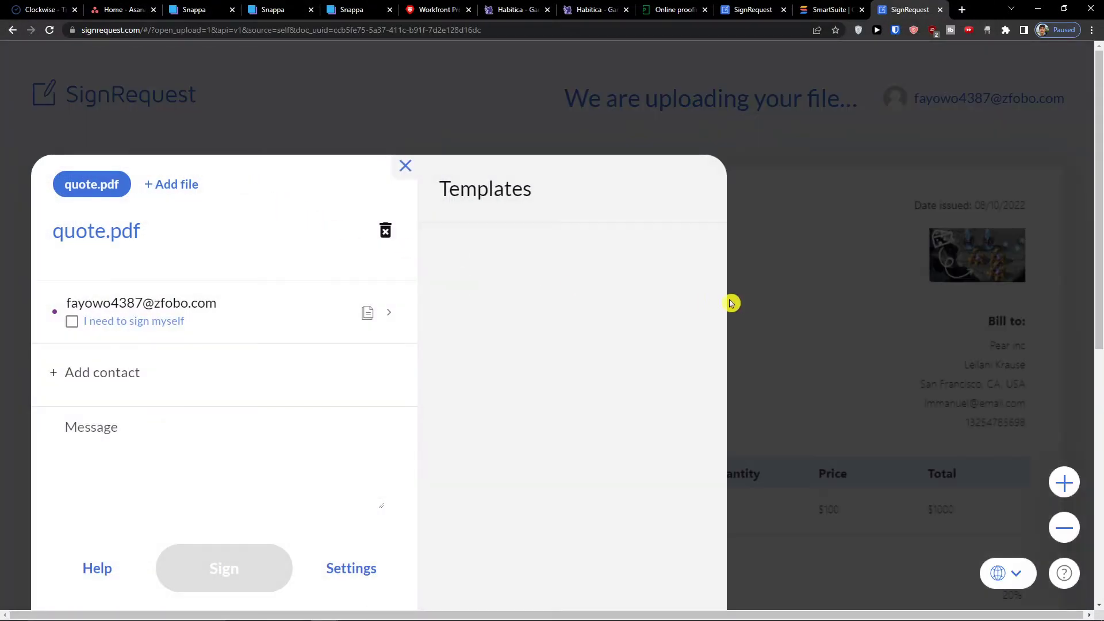
- Pick a spot below the Name line on quote.pdf for a new field
scroll(636, 280, "down", 4)
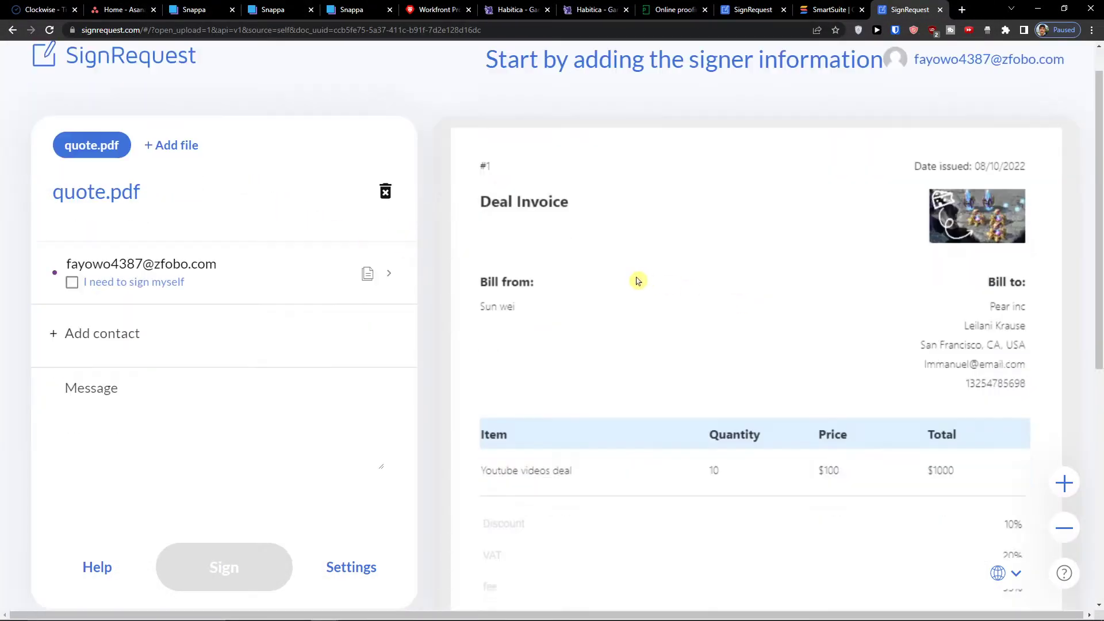
scroll(637, 281, "down", 4)
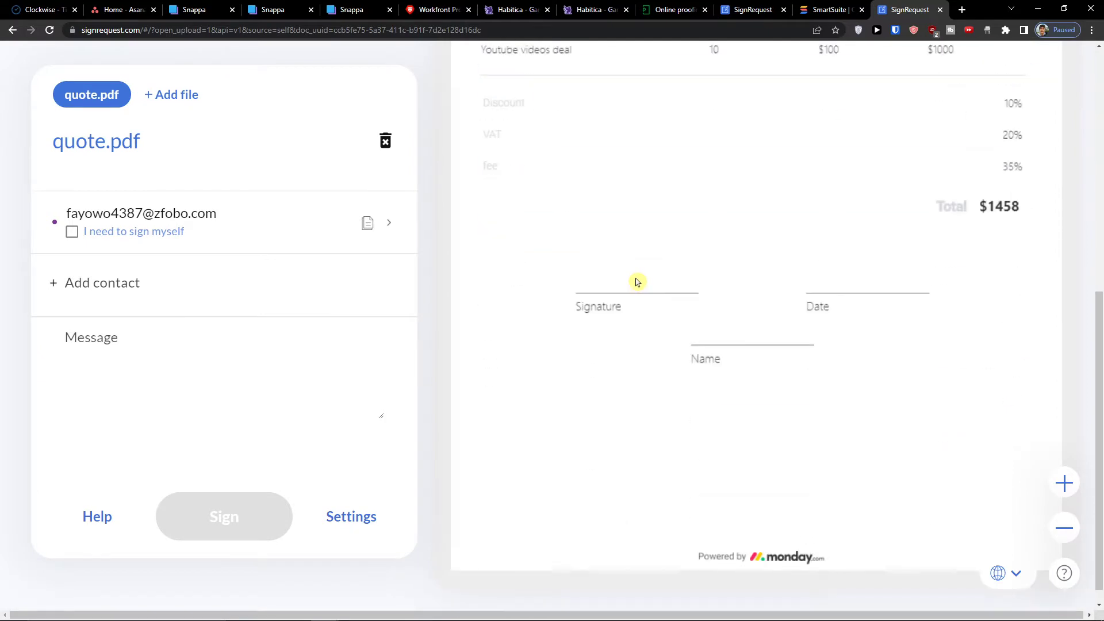
scroll(328, 246, "up", 4)
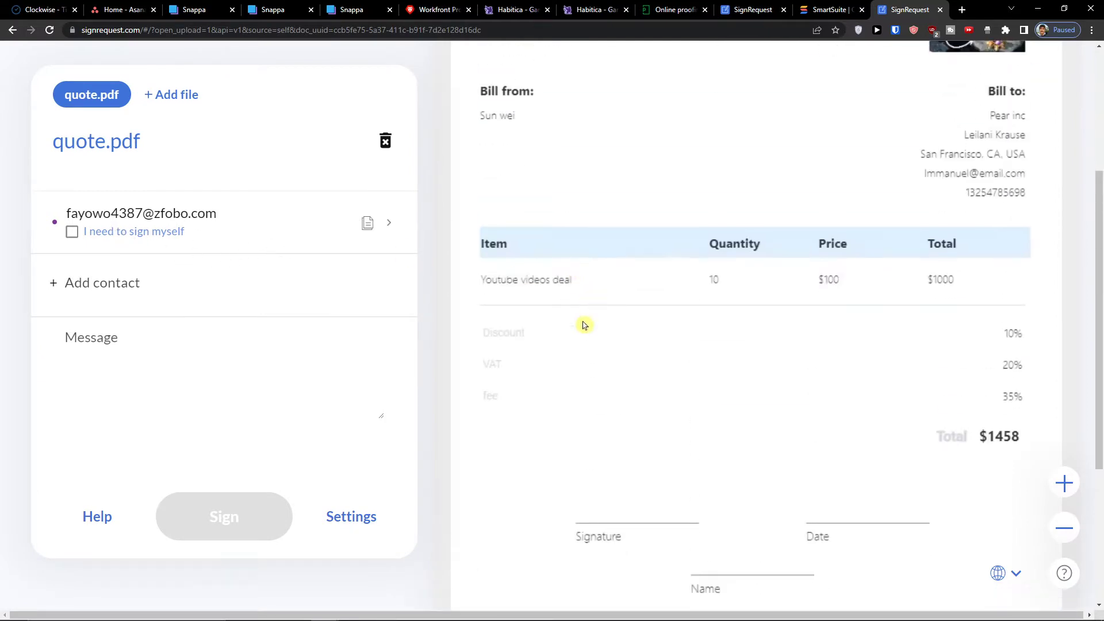
left_click(618, 463)
left_click(575, 504)
scroll(578, 501, "down", 4)
left_click(589, 409)
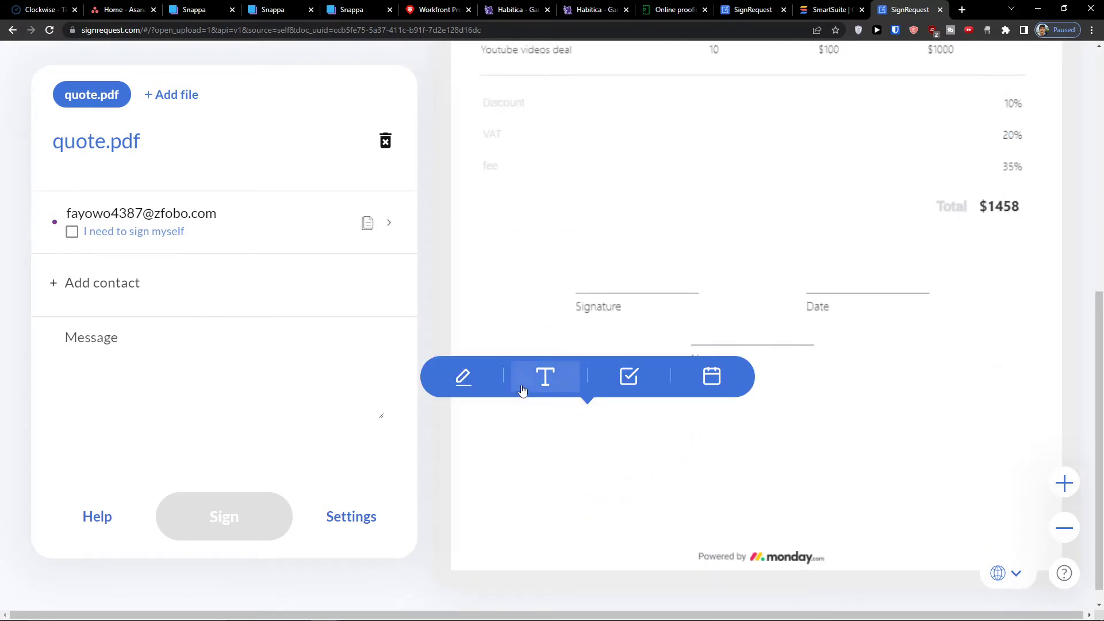
- Add a signature field assigned to yourself and move it to the lower left
left_click(450, 373)
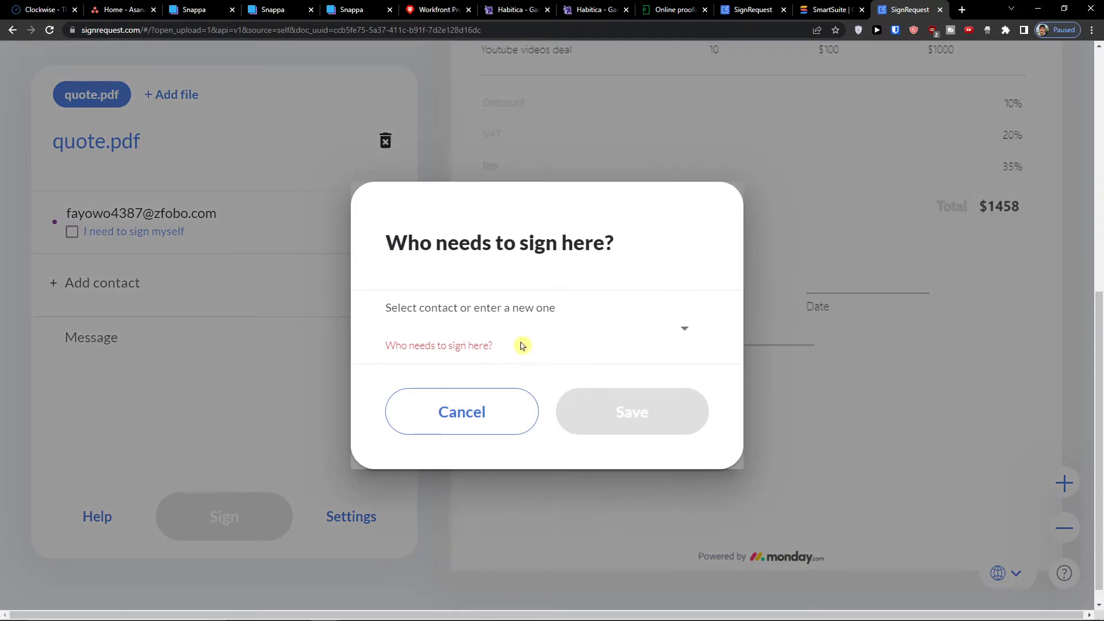
left_click(690, 343)
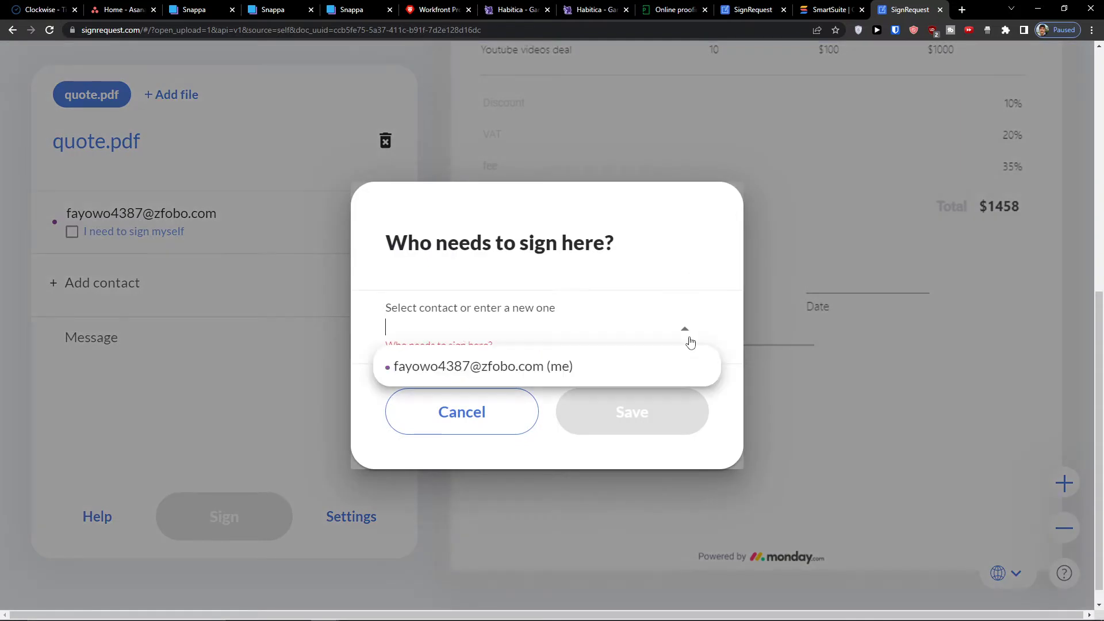
left_click(636, 362)
left_click(613, 409)
left_click_drag(620, 422, 530, 408)
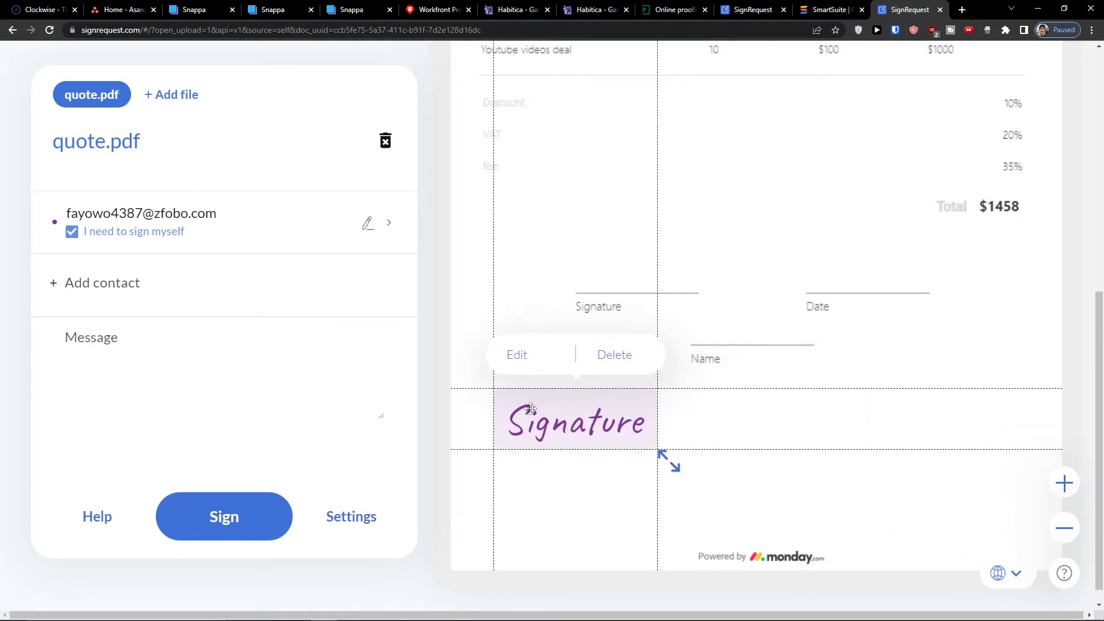
- Add the second signer's e-mail address as a contact and open their signer settings
left_click(118, 291)
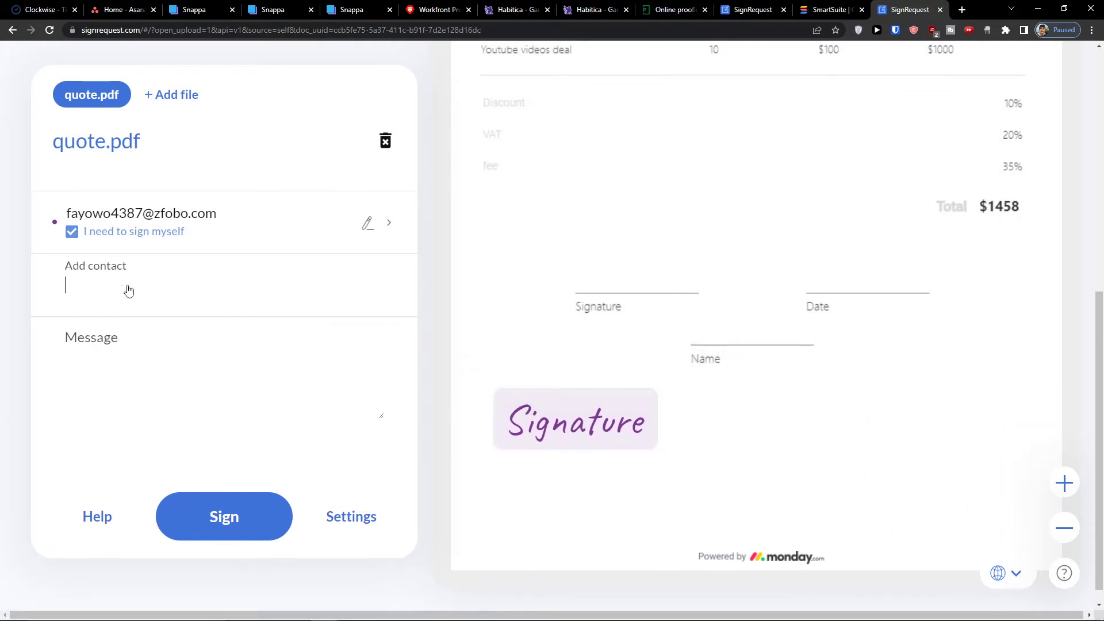
type("s")
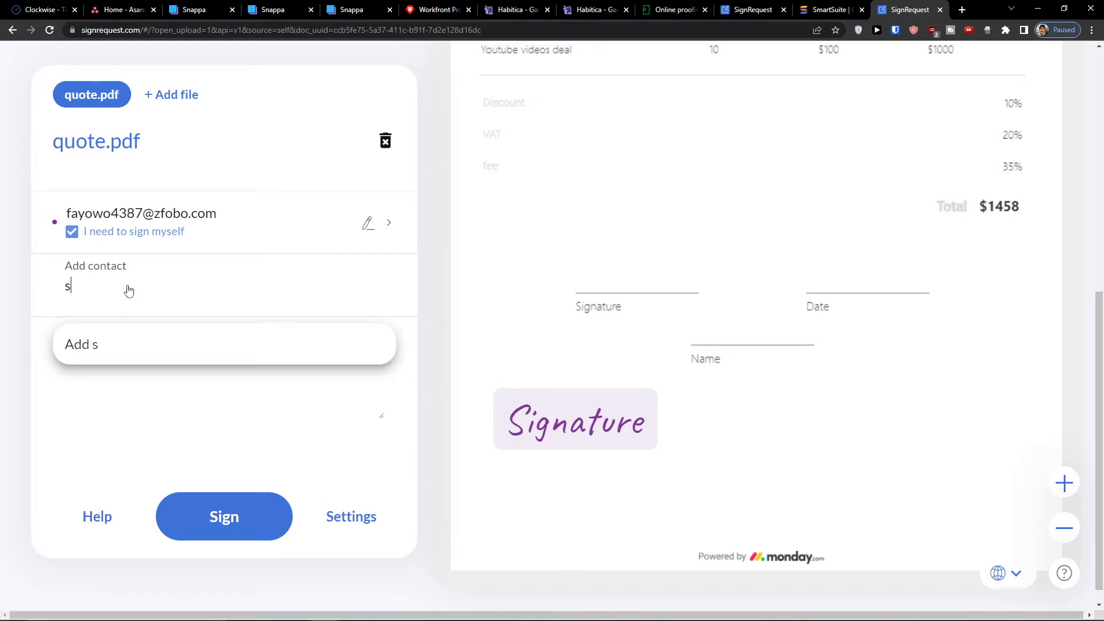
key("BackSpace")
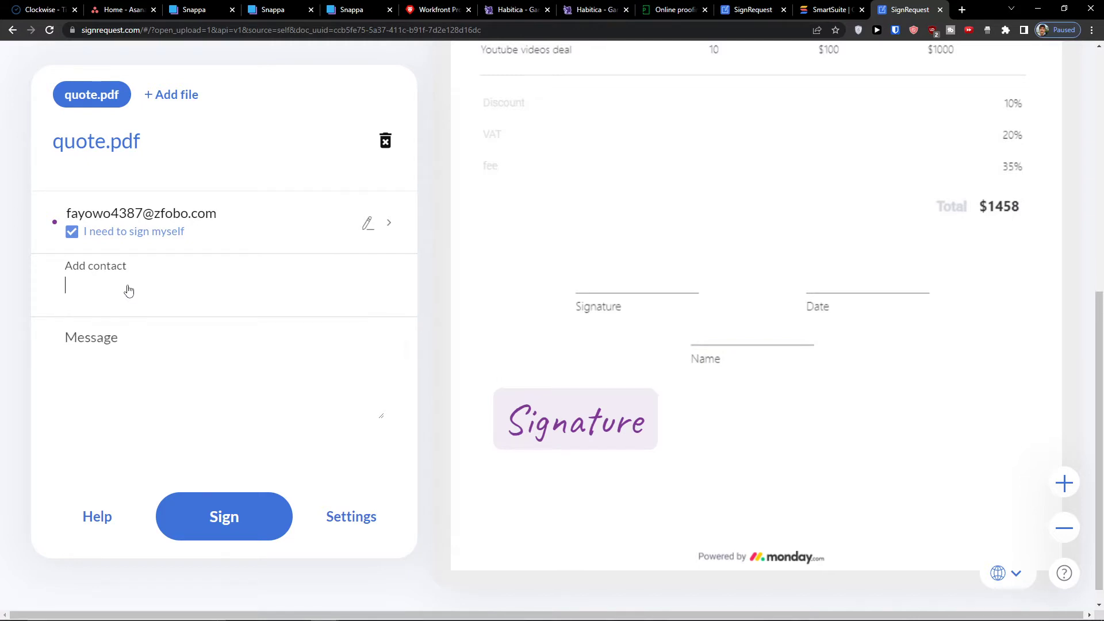
type("Marcus")
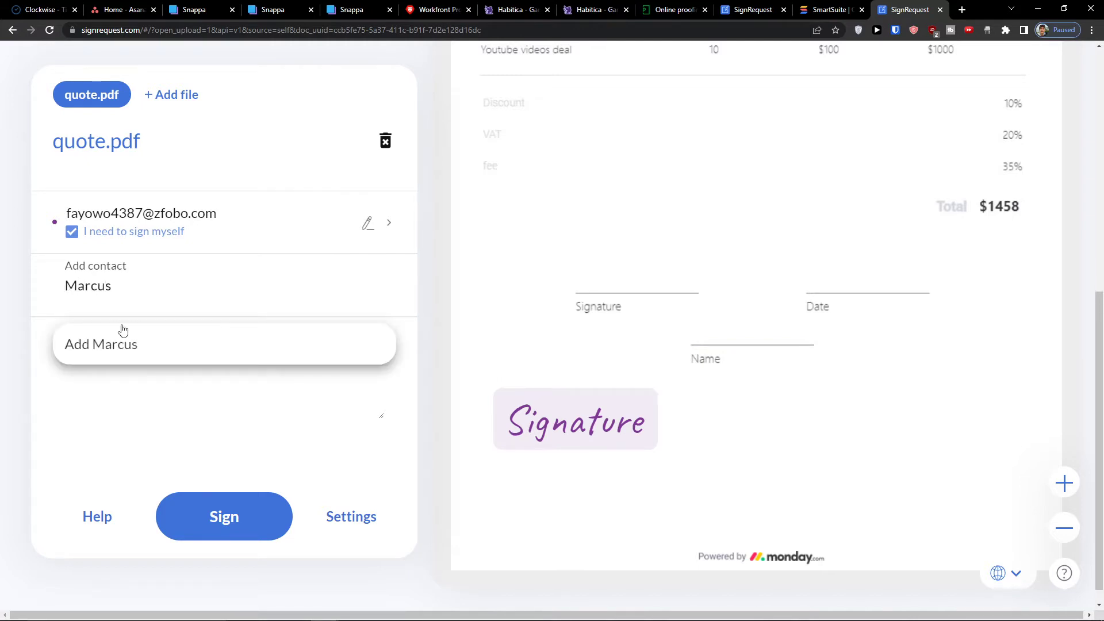
left_click(104, 349)
left_click(143, 295)
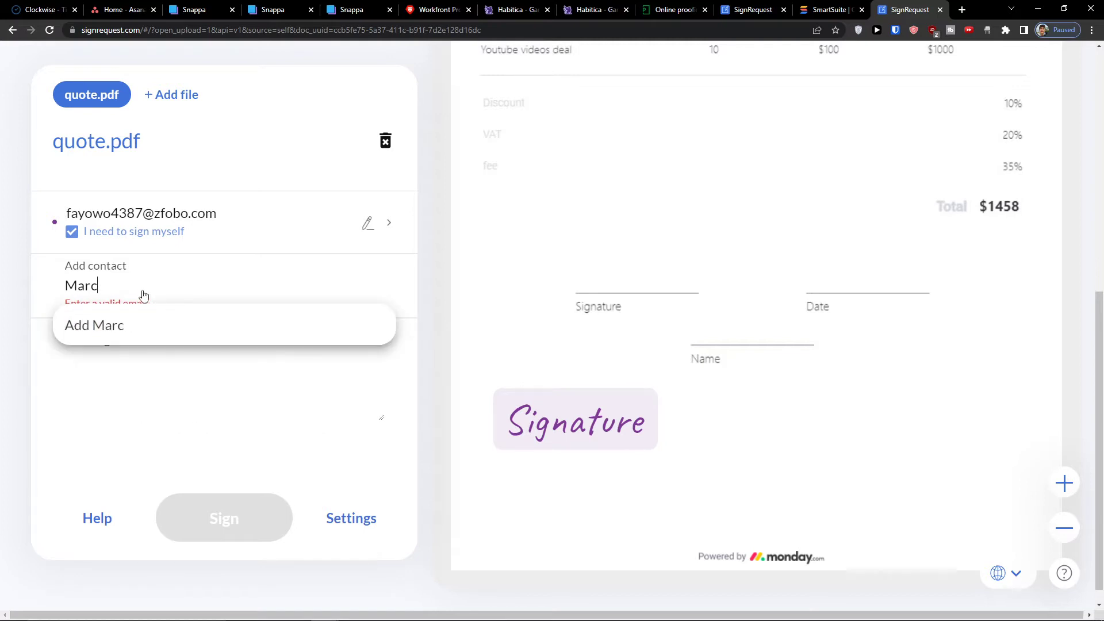
key("BackSpace")
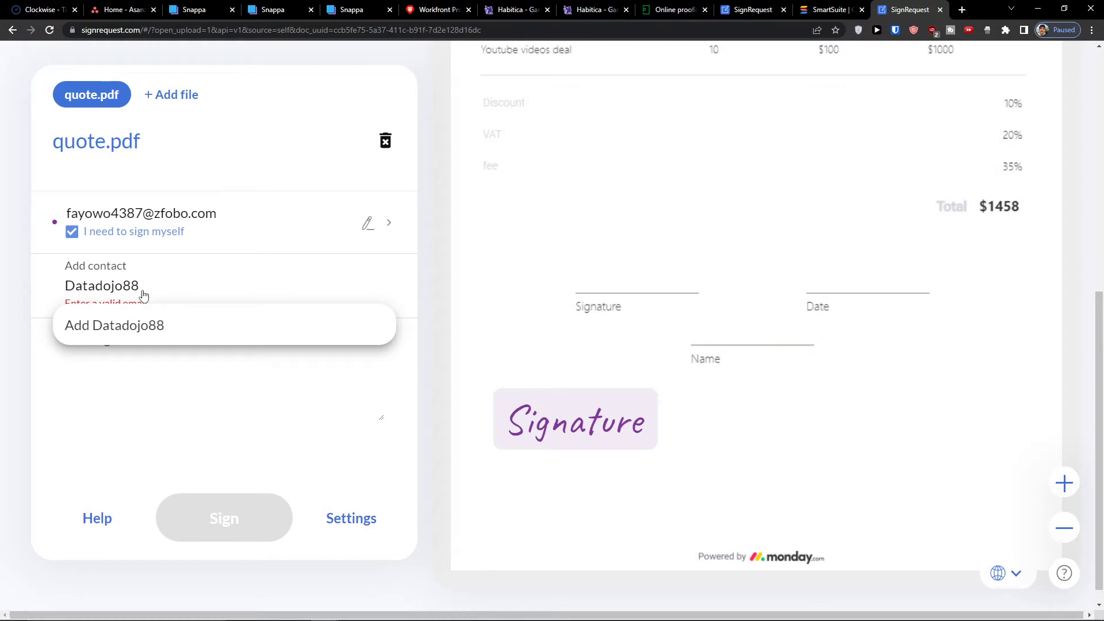
left_click(140, 326)
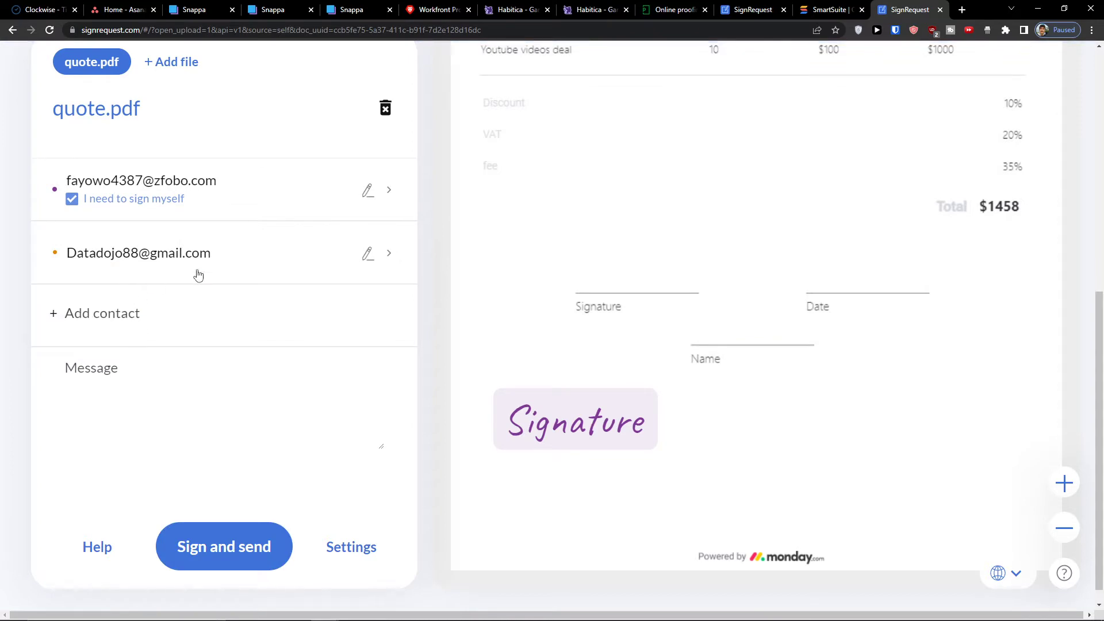
left_click(369, 253)
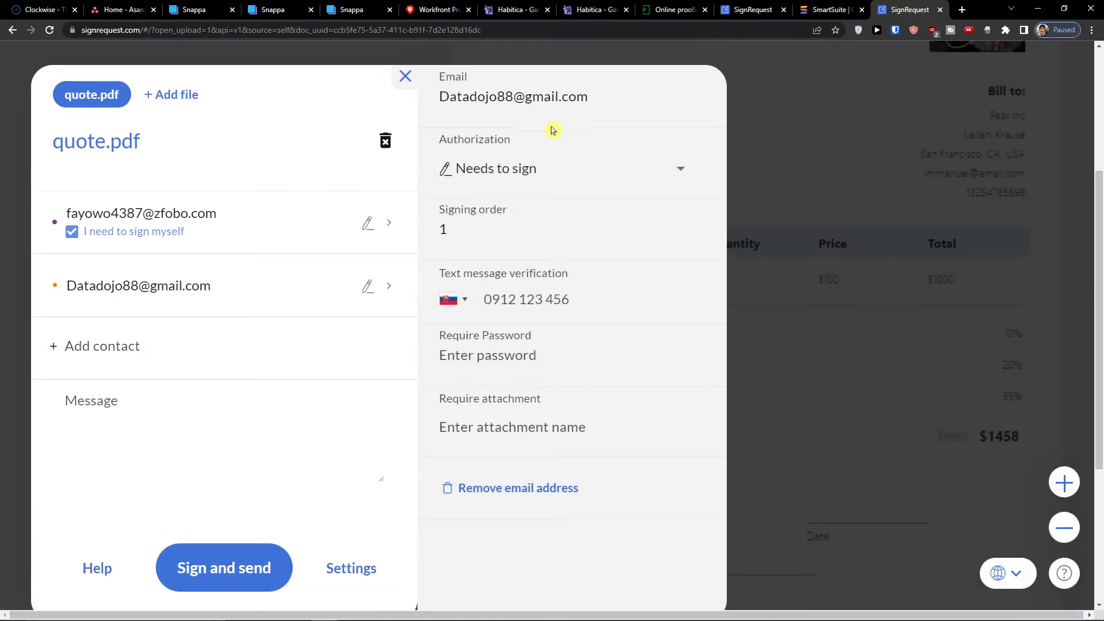
- Review your own signing permissions, dismiss the free trial offer, and reopen the second signer's settings
left_click(368, 286)
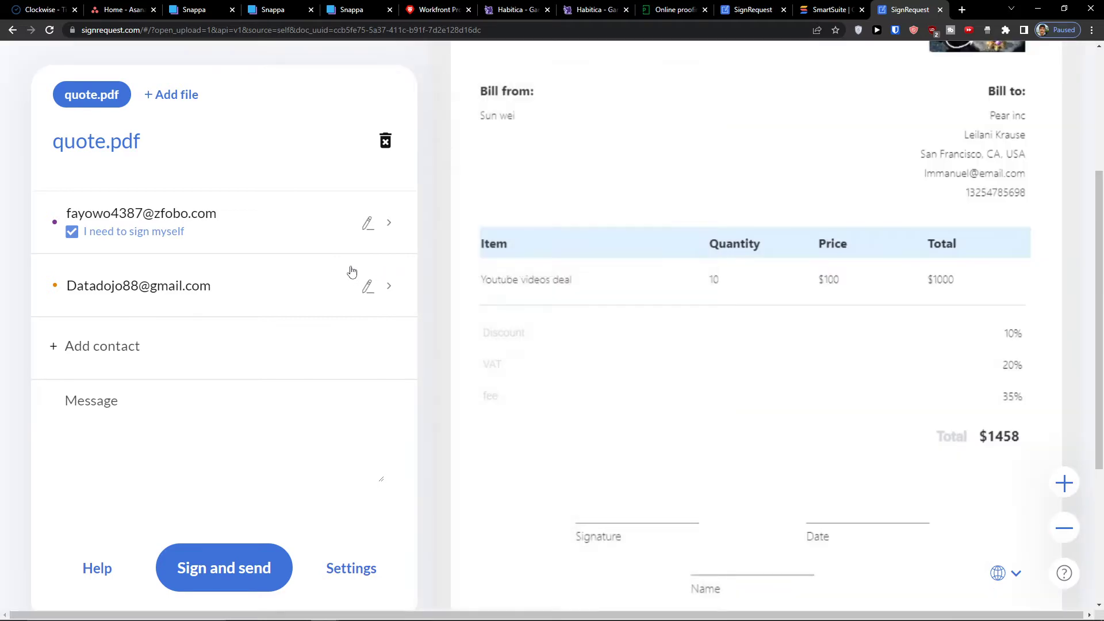
scroll(506, 313, "up", 2)
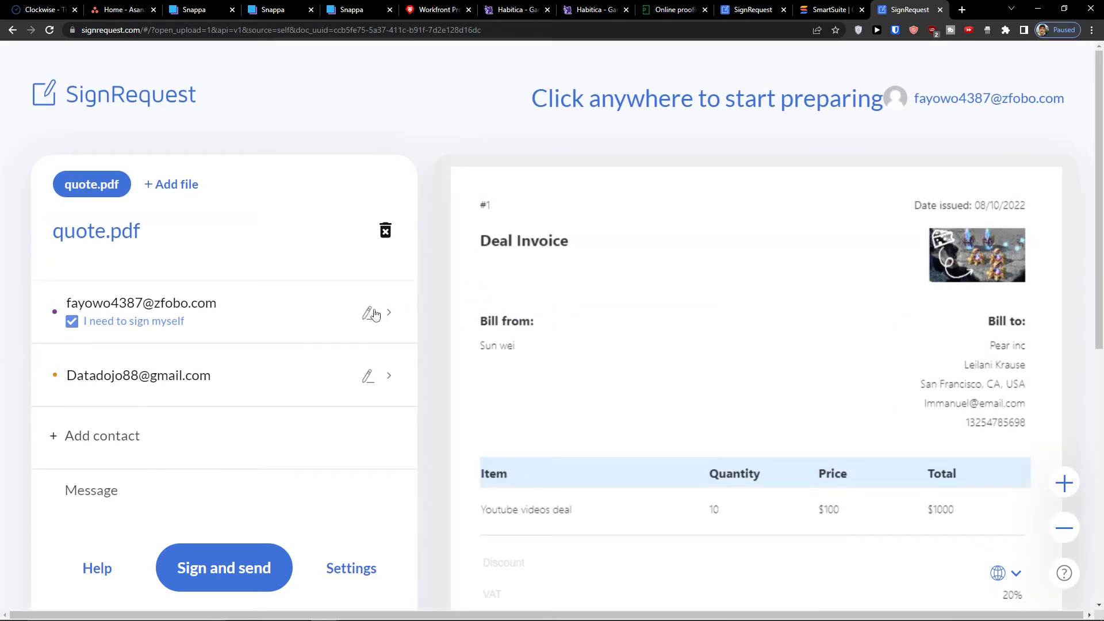
left_click(388, 324)
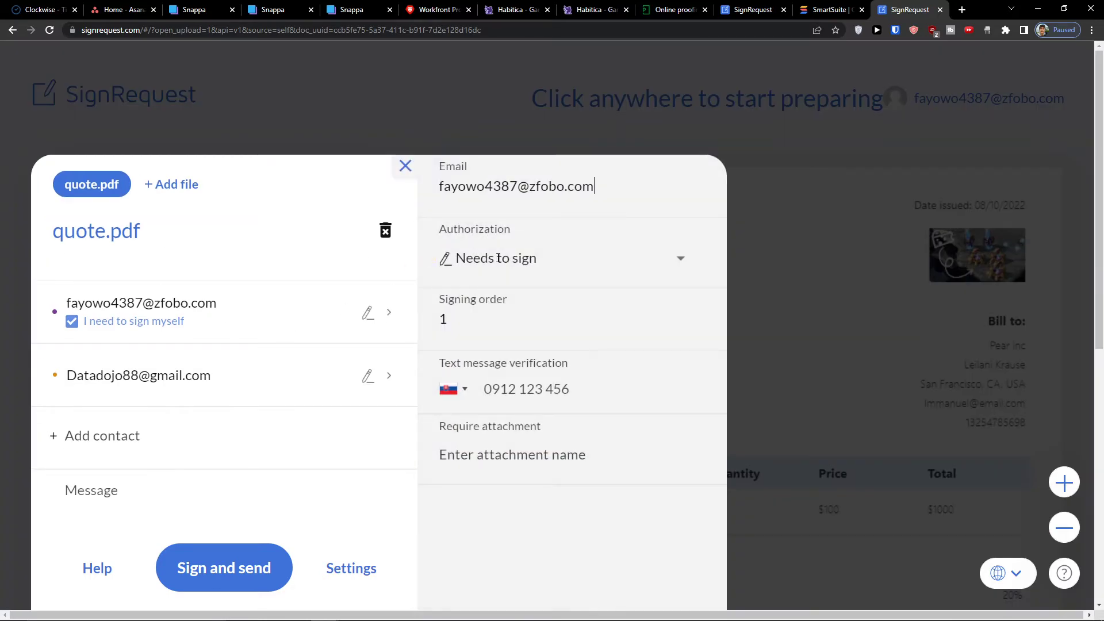
left_click(679, 261)
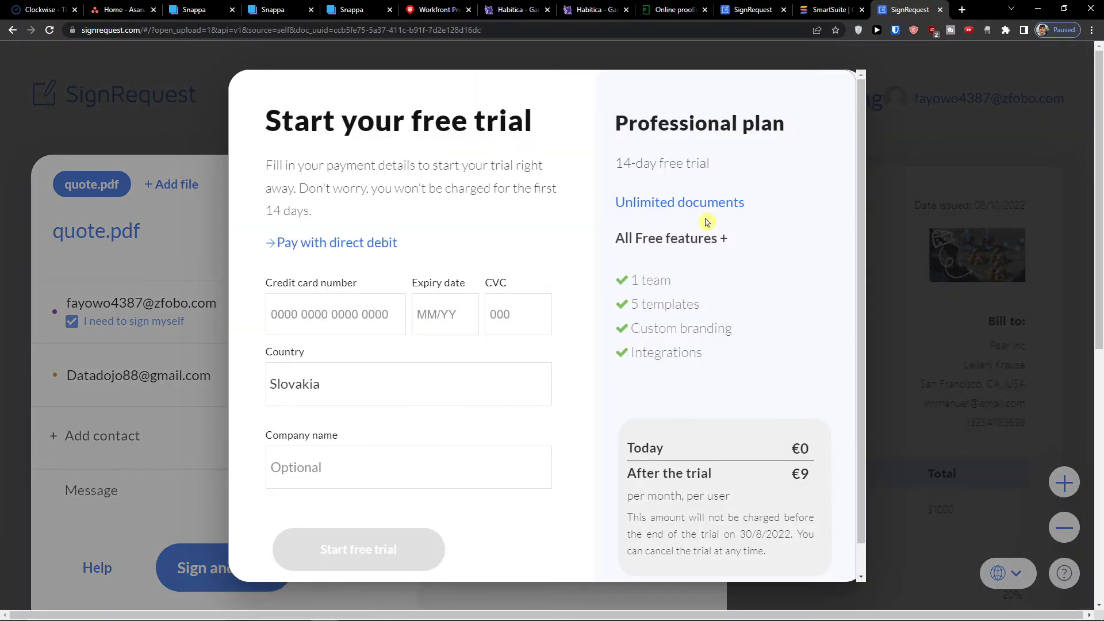
left_click(896, 253)
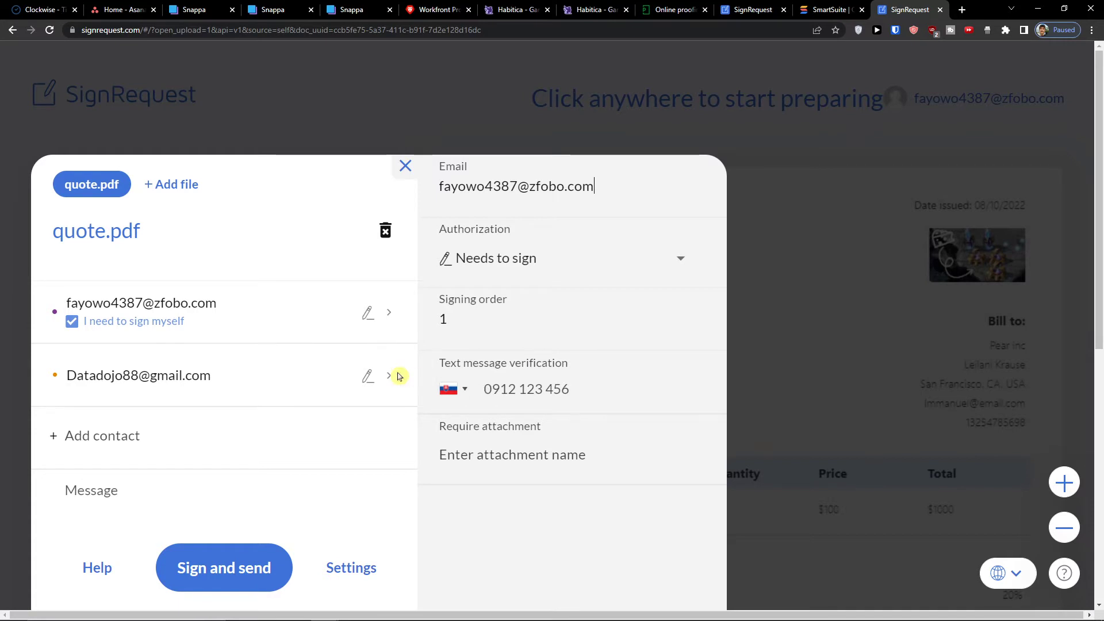
left_click(306, 385)
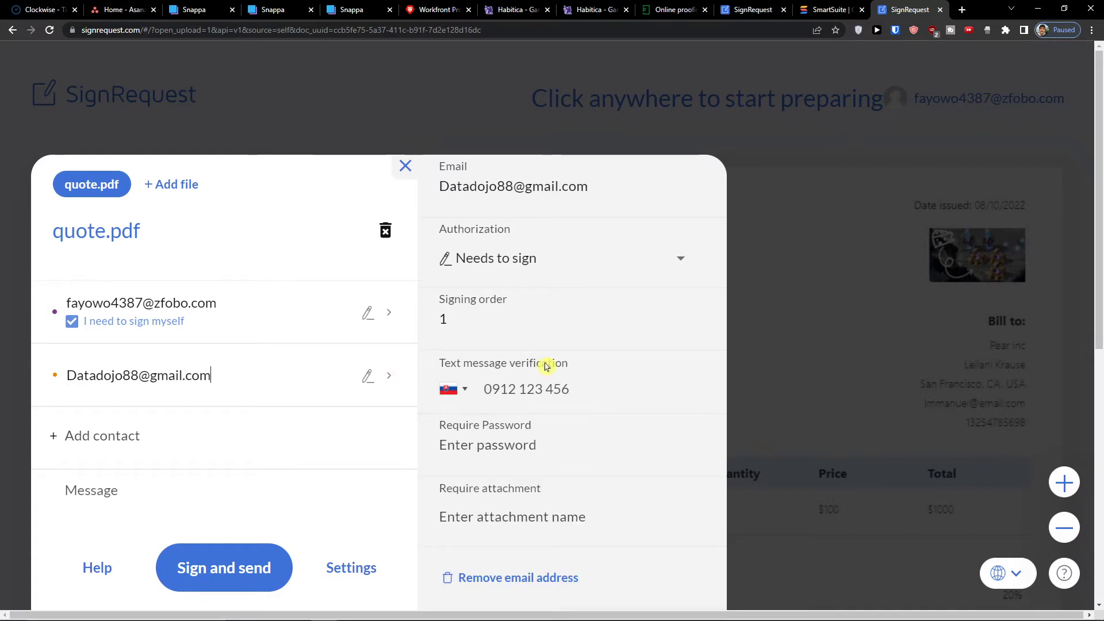
scroll(544, 366, "down", 2)
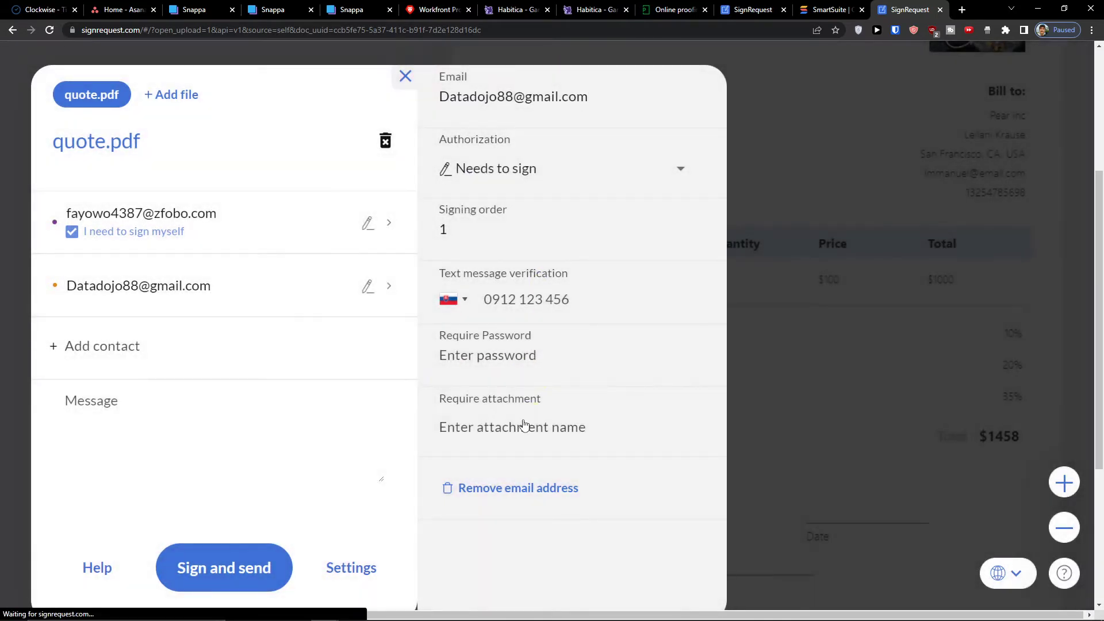
- Close the signer settings and add a new signature field at the lower right of the quote
left_click(752, 426)
scroll(713, 414, "down", 3)
scroll(690, 411, "down", 2)
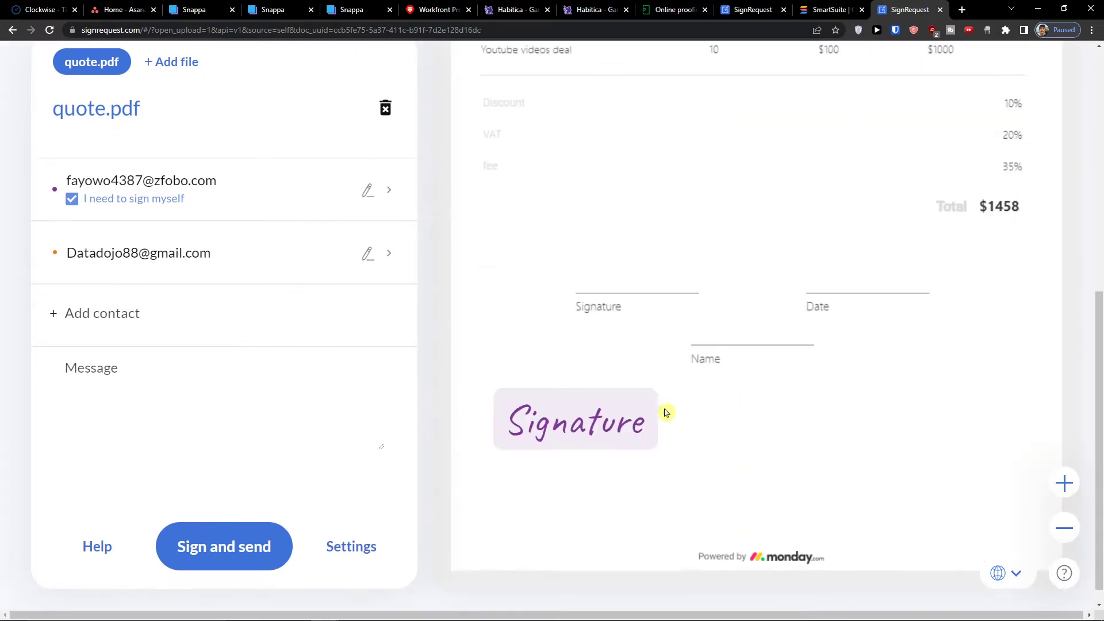
left_click(784, 408)
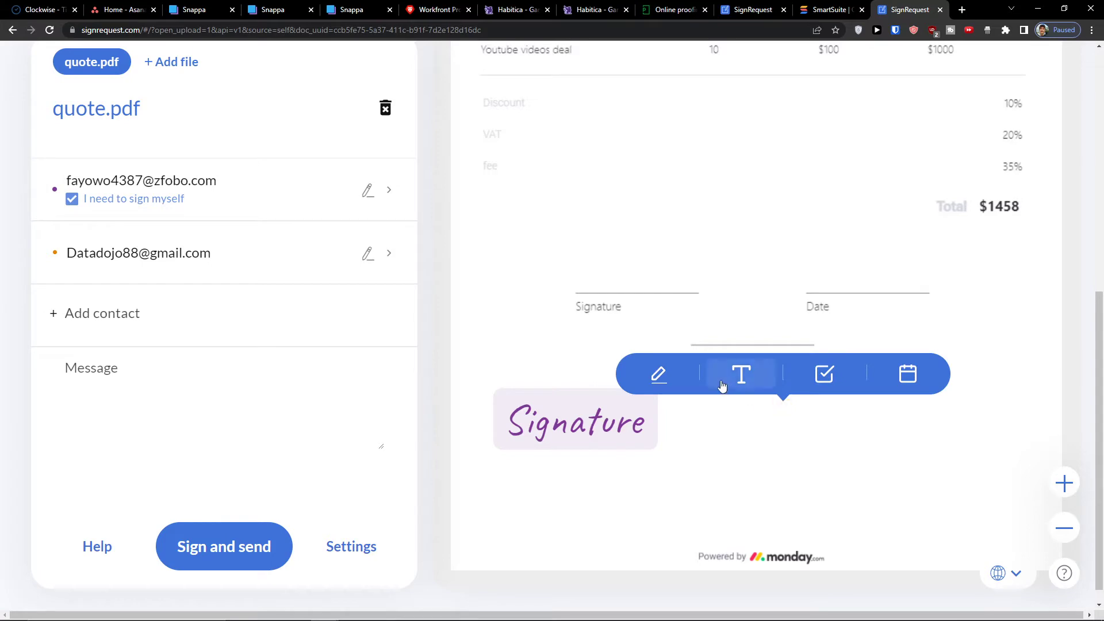
left_click(662, 380)
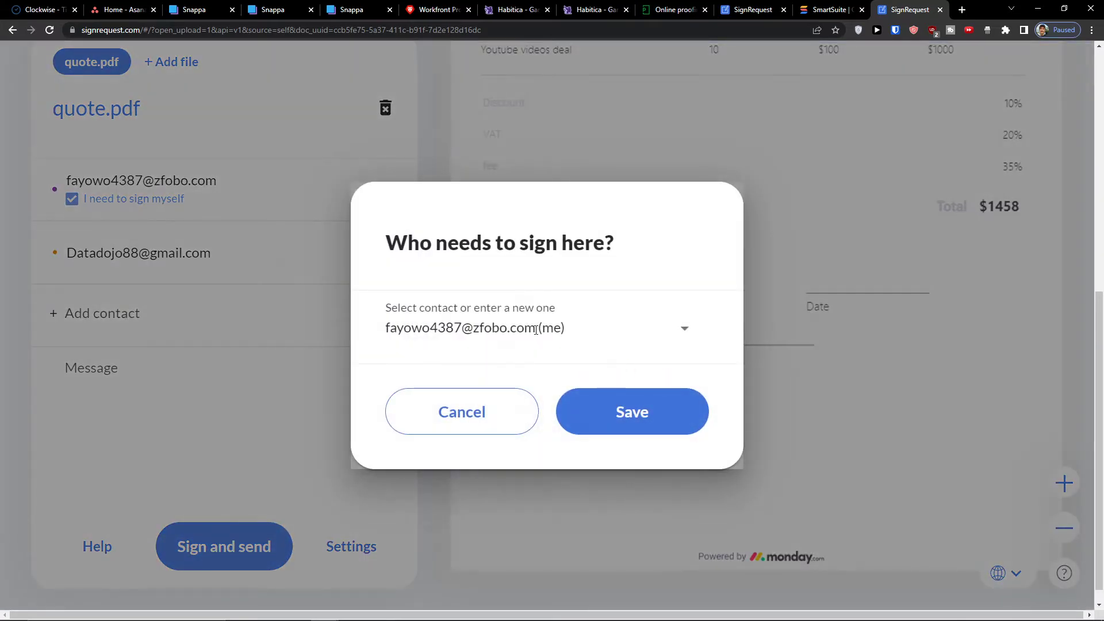
- Assign that signature field to the second signer, shift it right and resize it
left_click(537, 329)
left_click(513, 416)
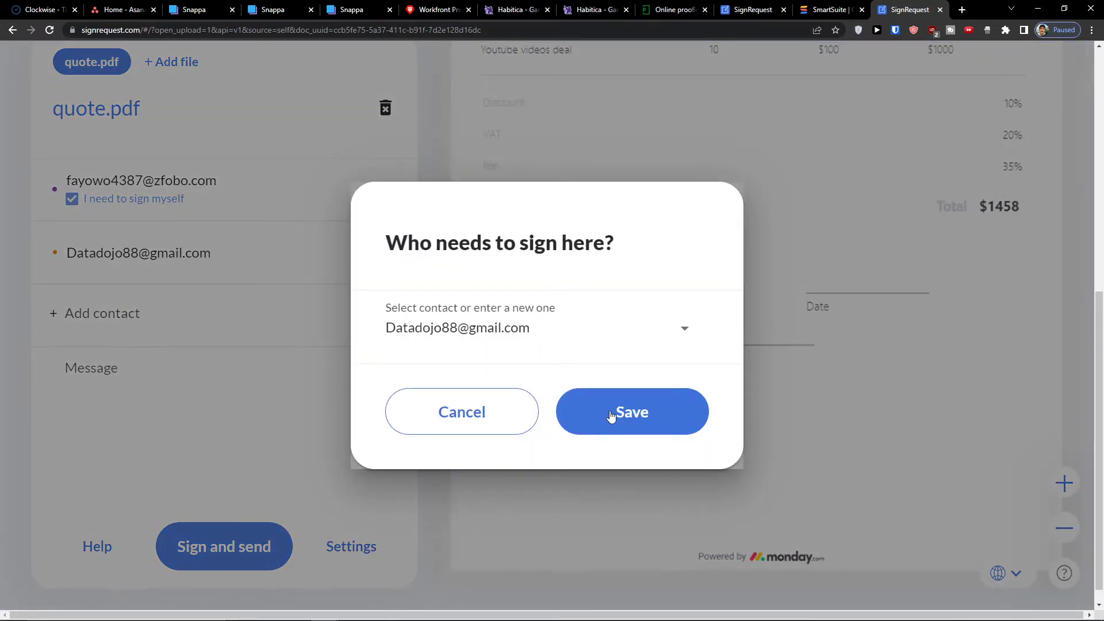
left_click(611, 415)
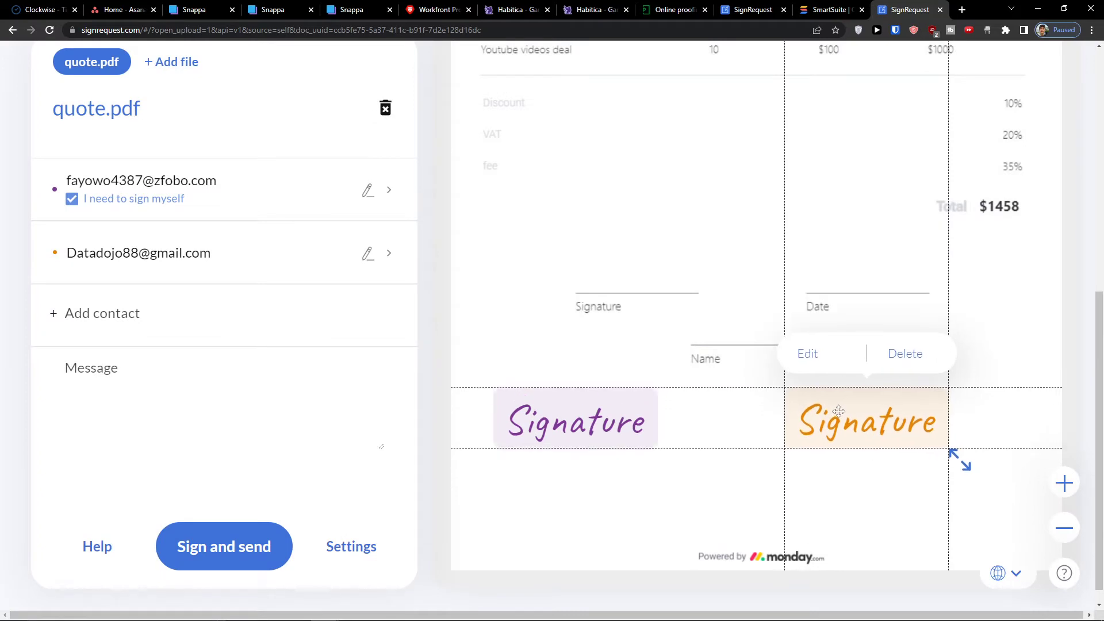
left_click_drag(838, 411, 890, 412)
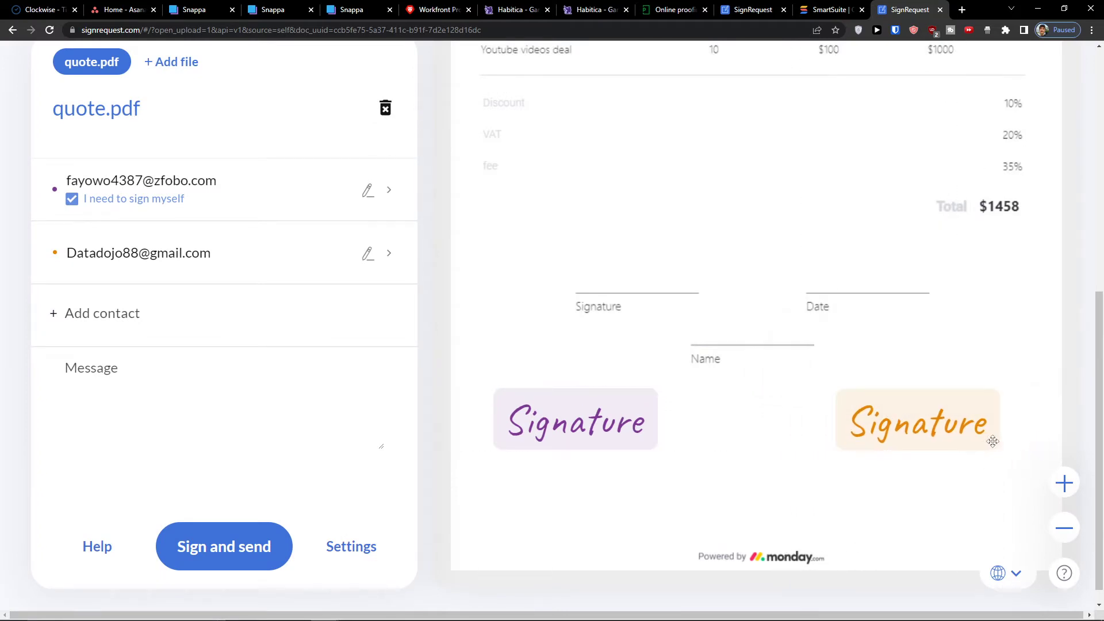
mouse_move(993, 441)
left_mouse_down()
mouse_move(1023, 477)
mouse_move(985, 445)
mouse_move(968, 450)
left_mouse_up()
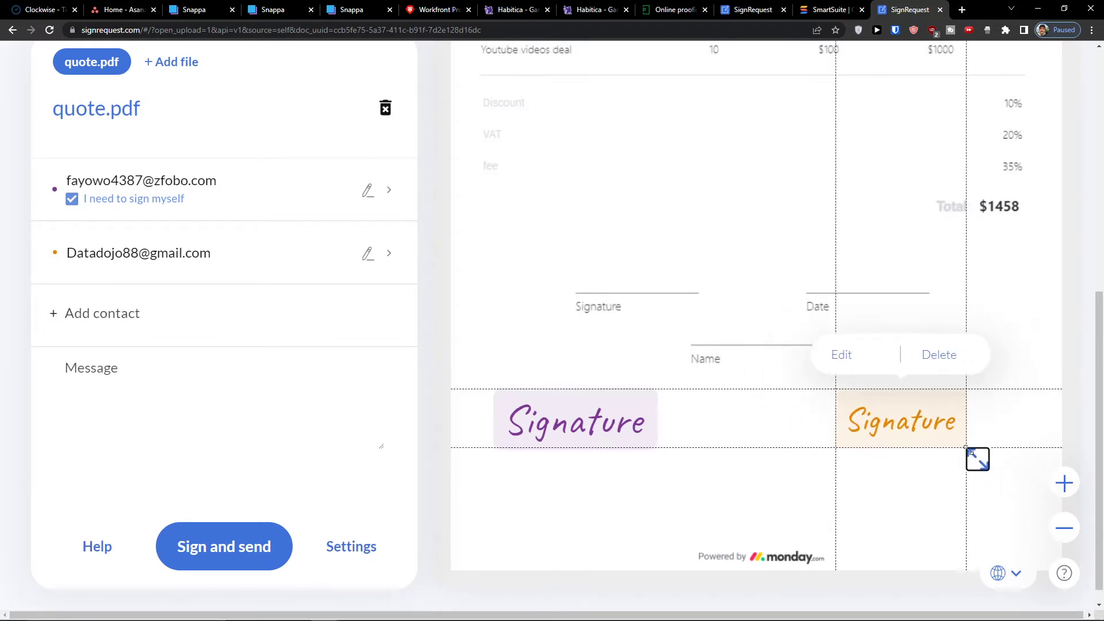
- Add a text field assigned to yourself (me) and place it beside Name, above your signature
left_click(821, 457)
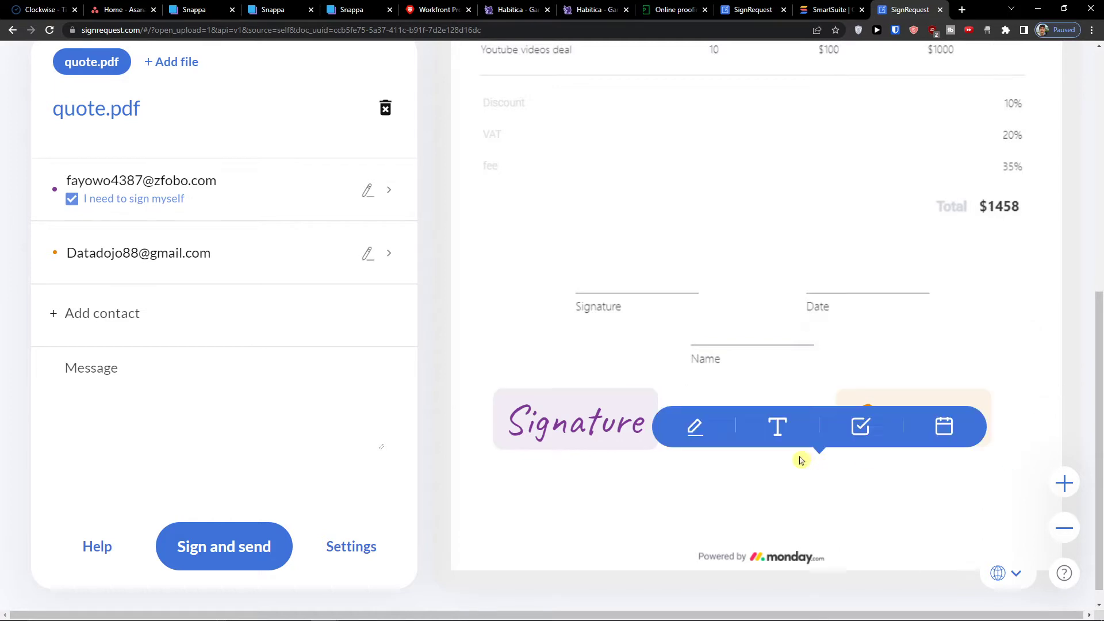
left_click(780, 428)
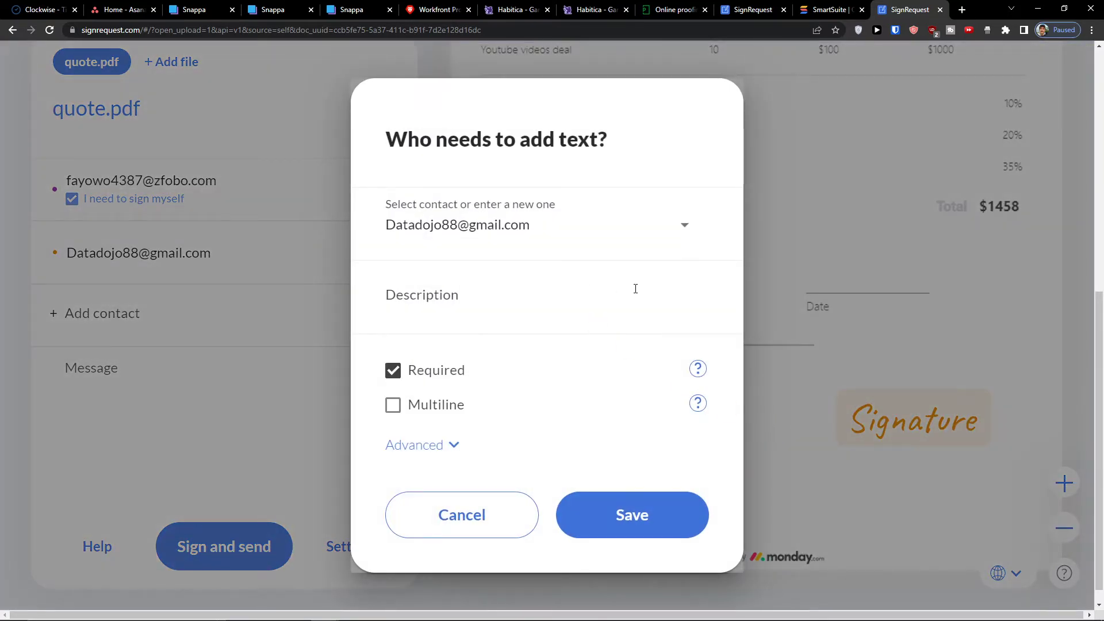
left_click(641, 235)
left_click(640, 235)
left_click(641, 234)
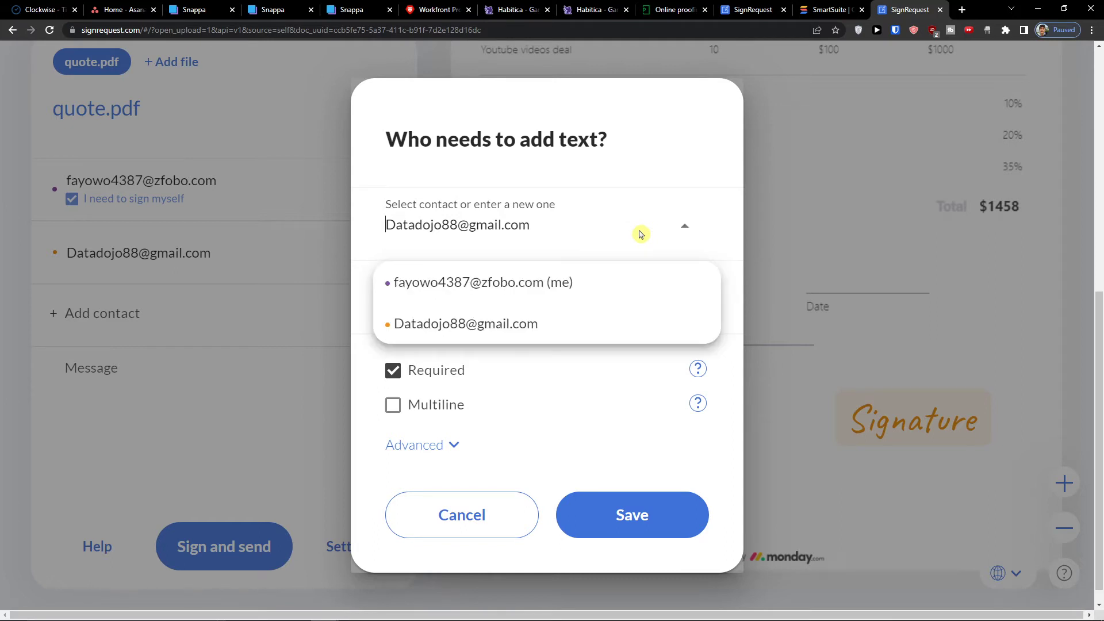
left_click(641, 235)
left_click(641, 234)
left_click(599, 297)
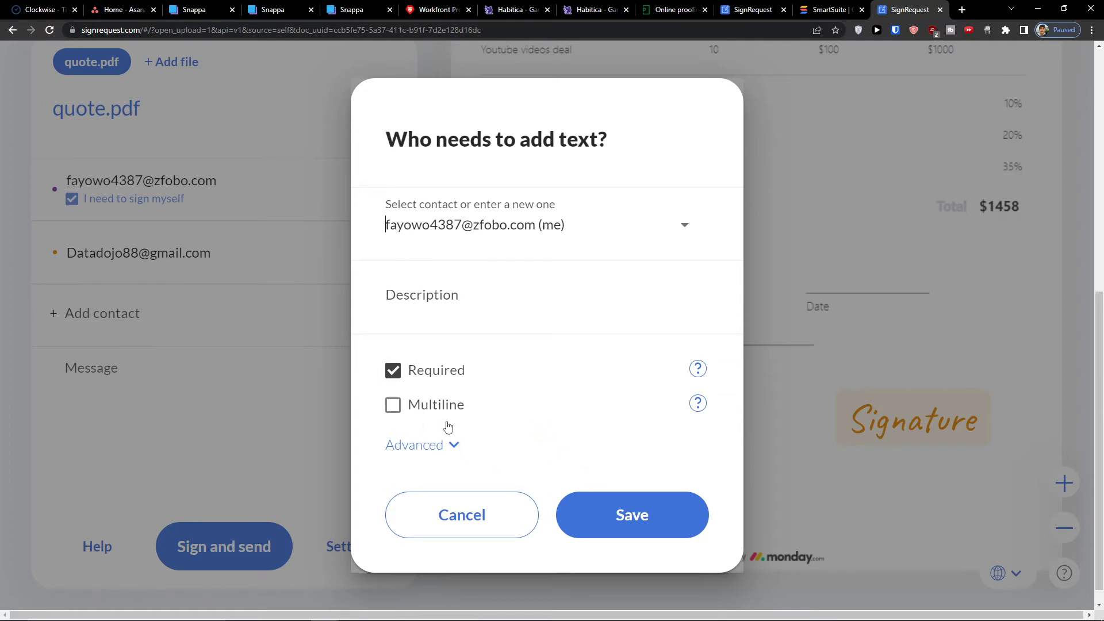
left_click(671, 526)
left_click(845, 477)
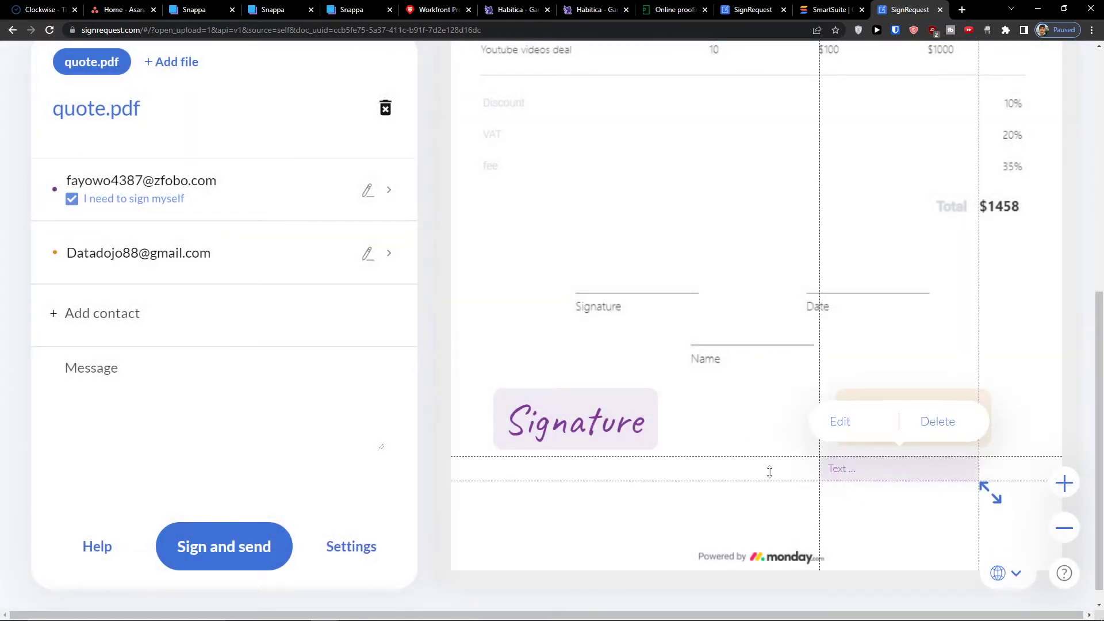
mouse_move(905, 468)
left_mouse_down()
mouse_move(640, 353)
mouse_move(581, 356)
left_mouse_up()
- Add a checkbox field for yourself and place it under your signature field
left_click(746, 481)
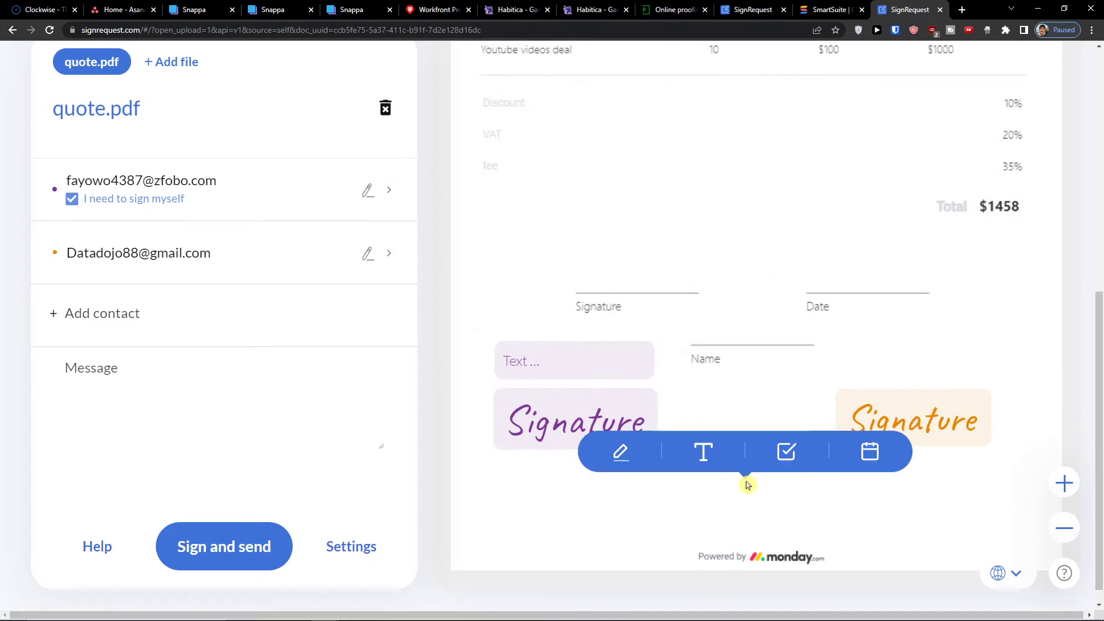
left_click(775, 459)
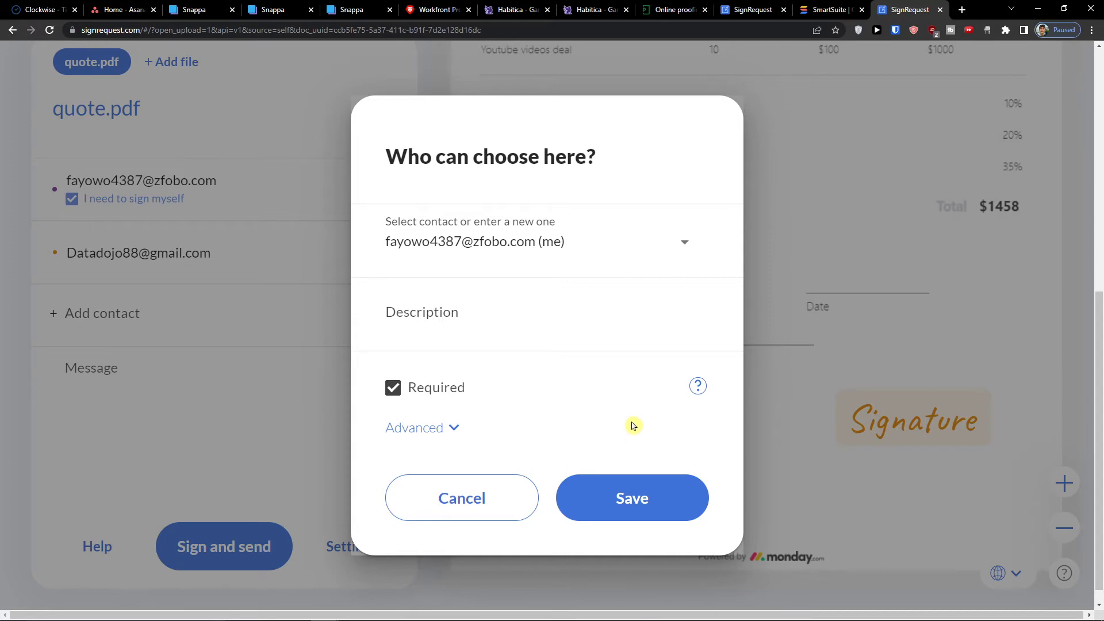
left_click(639, 487)
left_click_drag(754, 493, 585, 482)
- Add a date field for yourself and place it below the checkbox
left_click(722, 469)
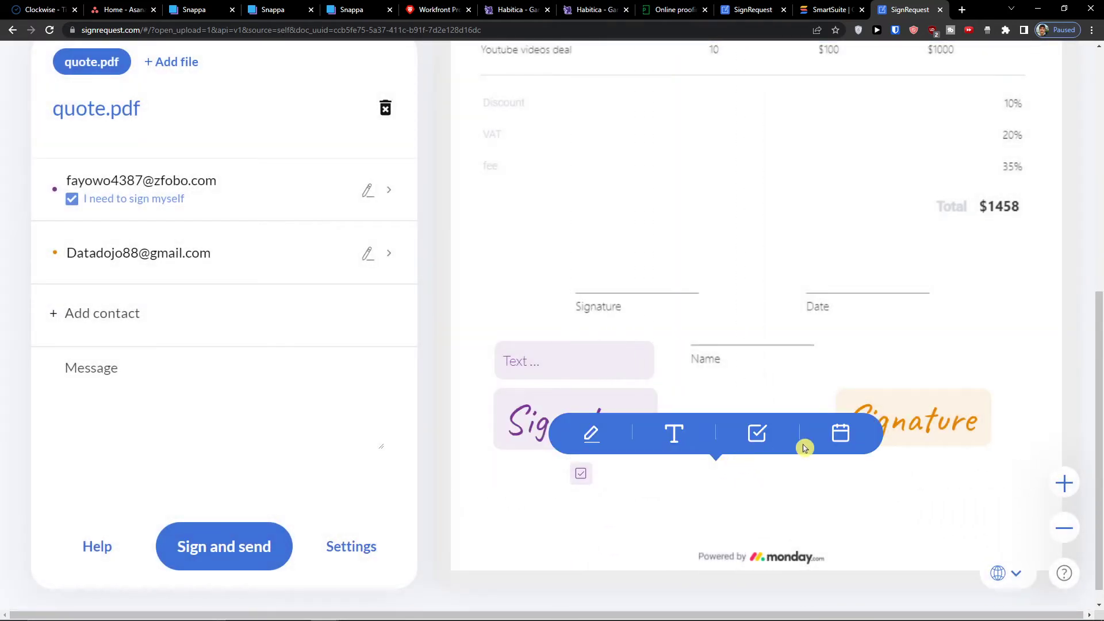
left_click(831, 441)
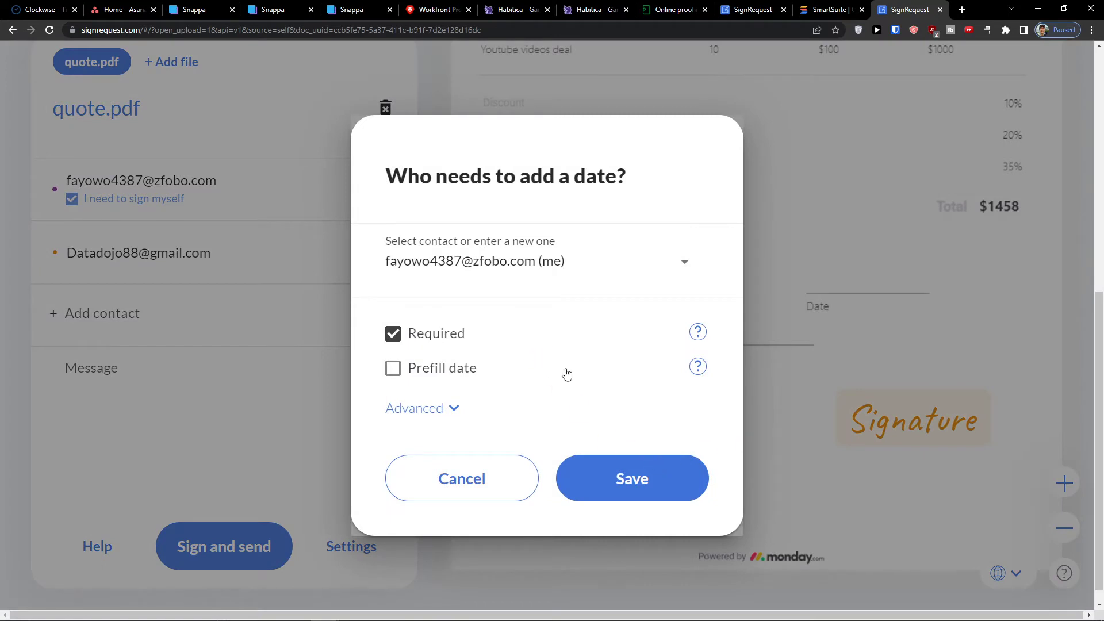
left_click(657, 484)
left_click_drag(759, 463, 552, 497)
left_click(763, 432)
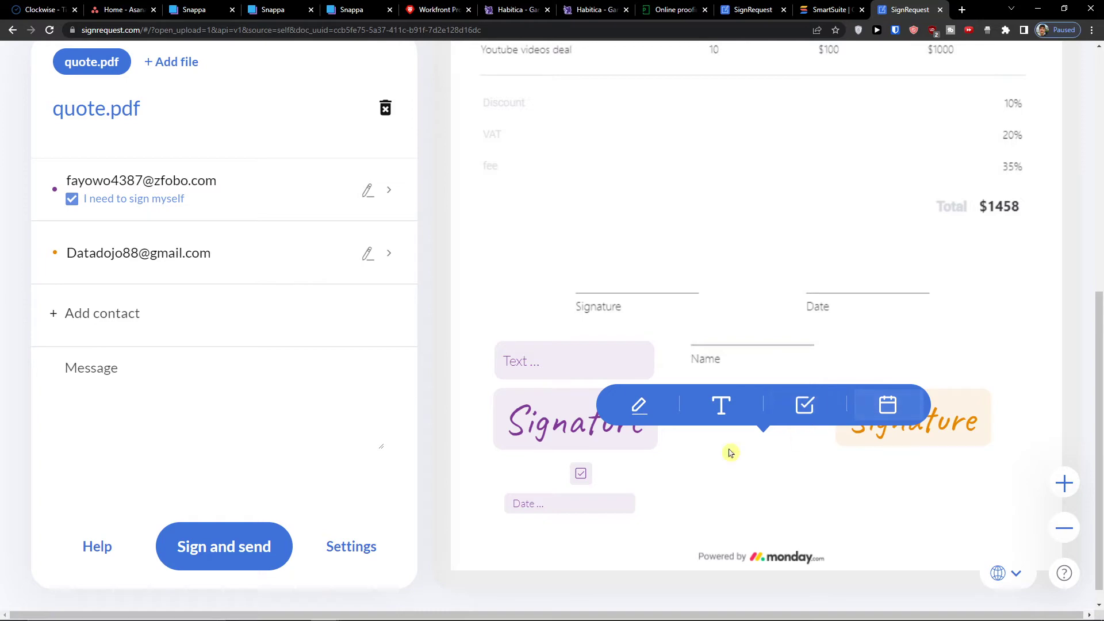
- Scroll through quote.pdf to review all placed fields, then choose Sign and send
left_click(672, 469)
scroll(667, 470, "up", 6)
scroll(667, 470, "down", 6)
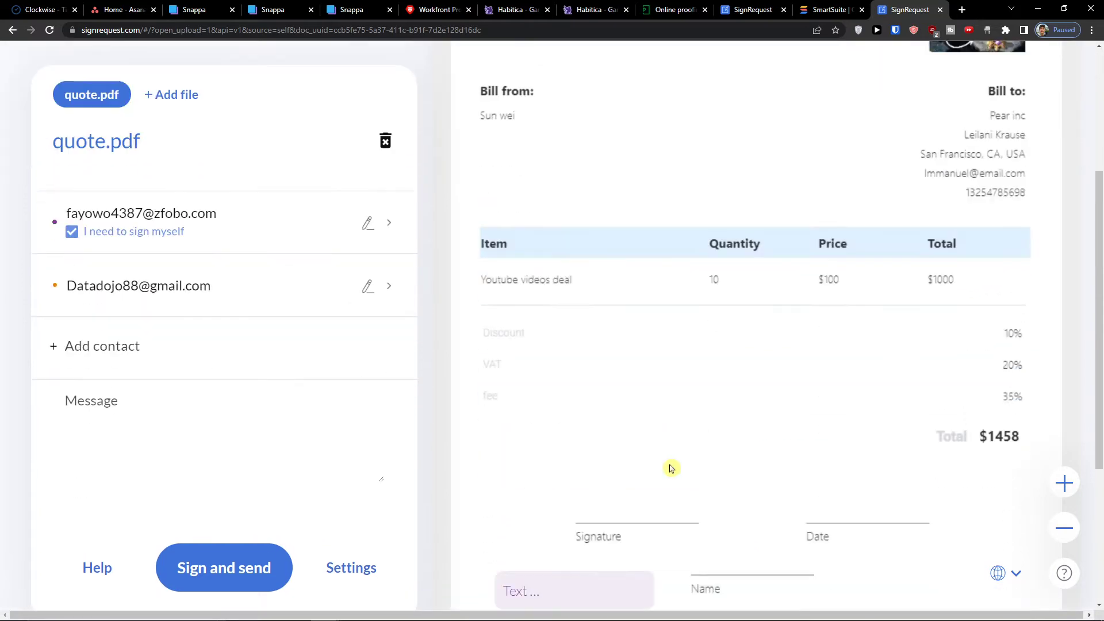
scroll(670, 466, "up", 8)
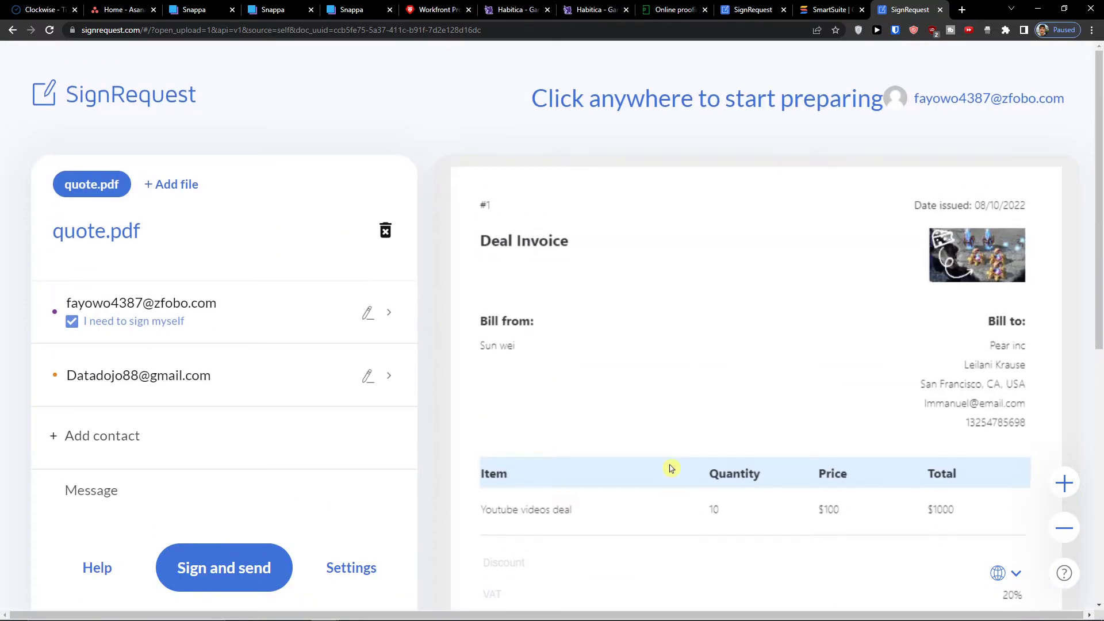
scroll(670, 466, "down", 3)
scroll(368, 250, "up", 3)
scroll(225, 322, "down", 8)
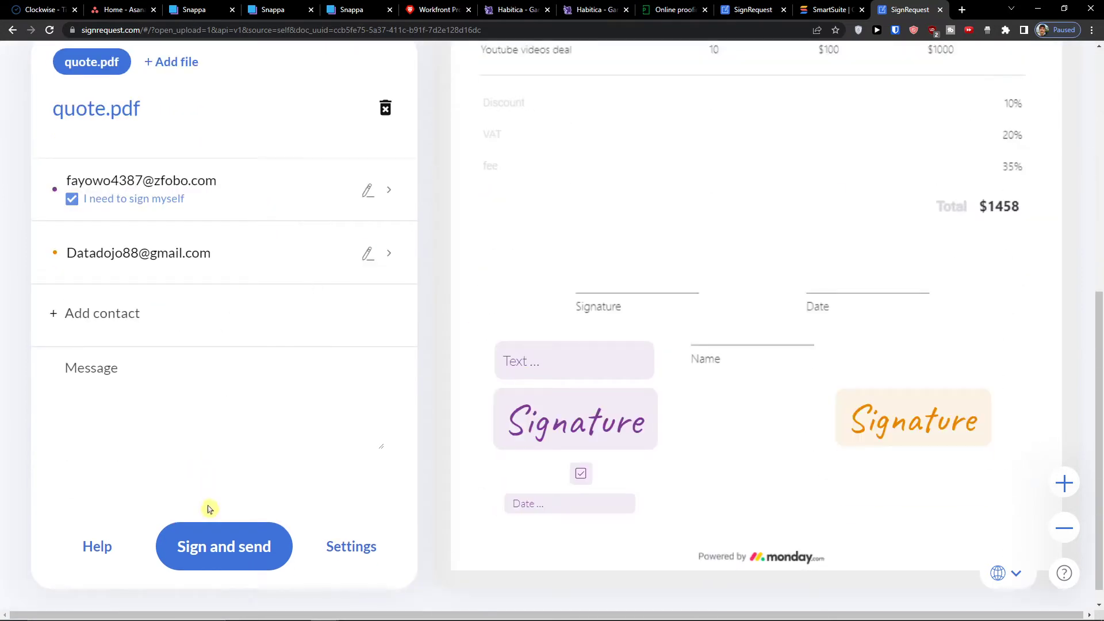
left_click(210, 547)
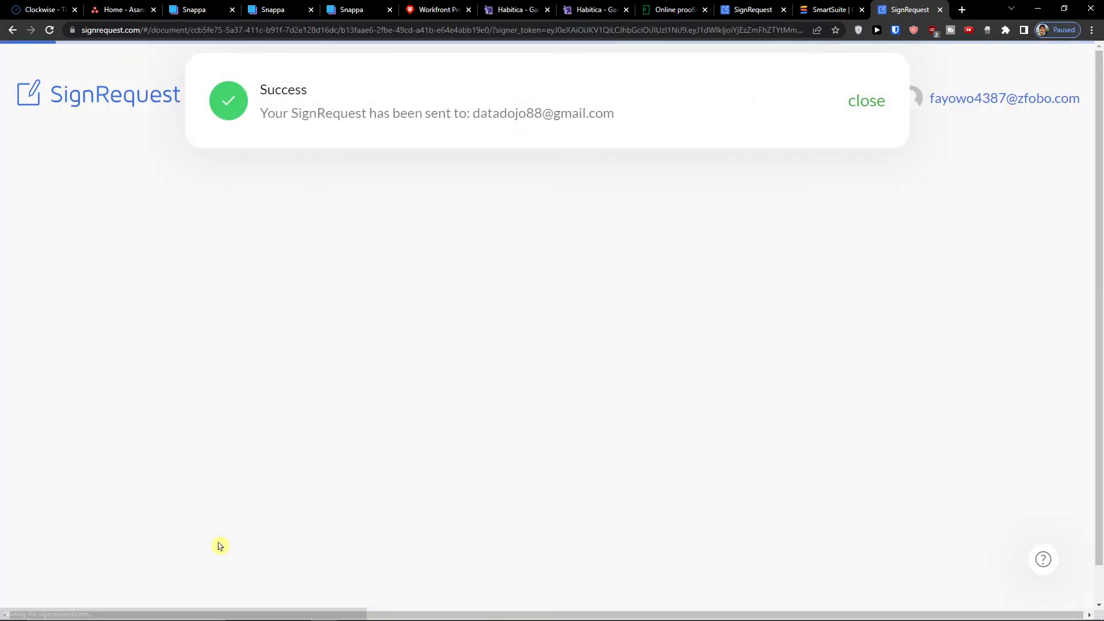
- Dismiss the sent notice and save 'Hi there' into your text field
left_click(857, 113)
scroll(446, 275, "down", 10)
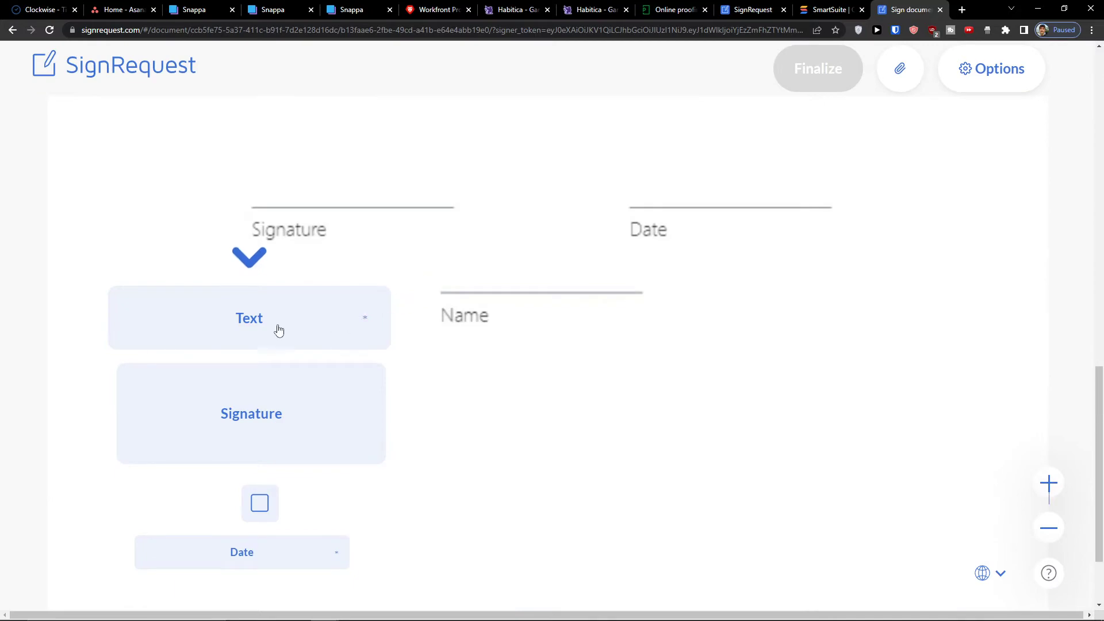
scroll(381, 320, "up", 15)
scroll(389, 320, "down", 17)
scroll(391, 320, "up", 7)
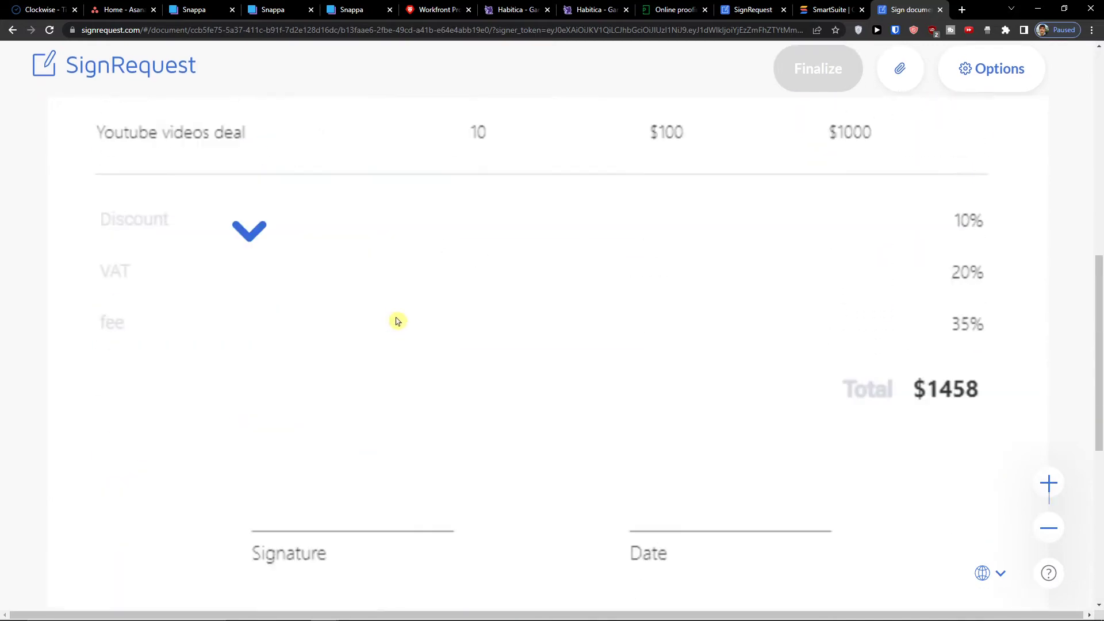
scroll(396, 320, "up", 8)
scroll(396, 328, "down", 9)
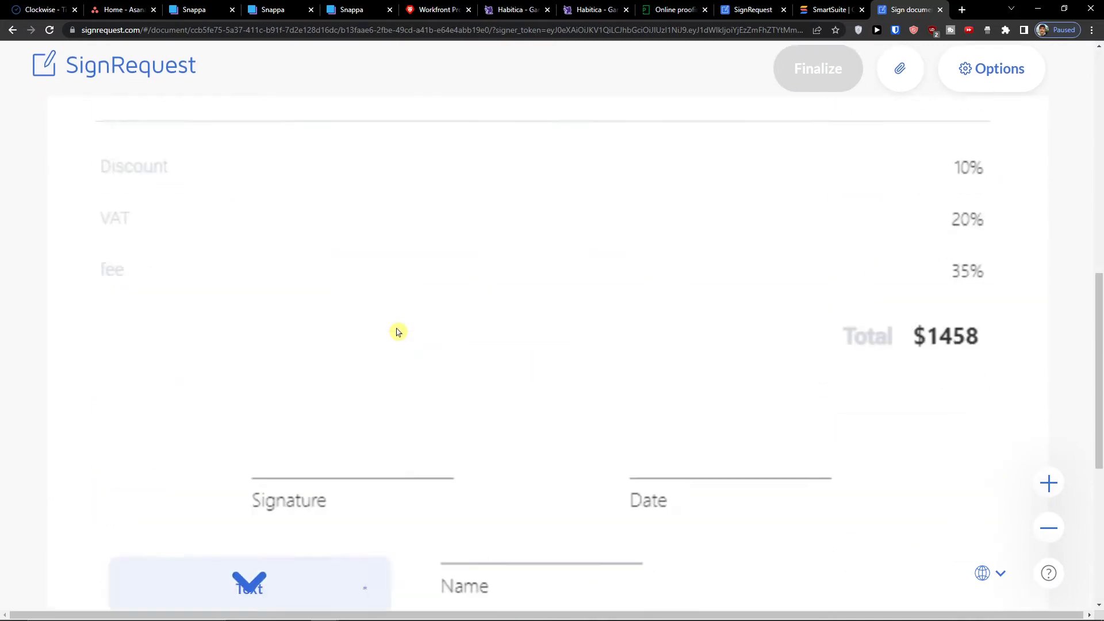
scroll(396, 332, "down", 3)
left_click(219, 438)
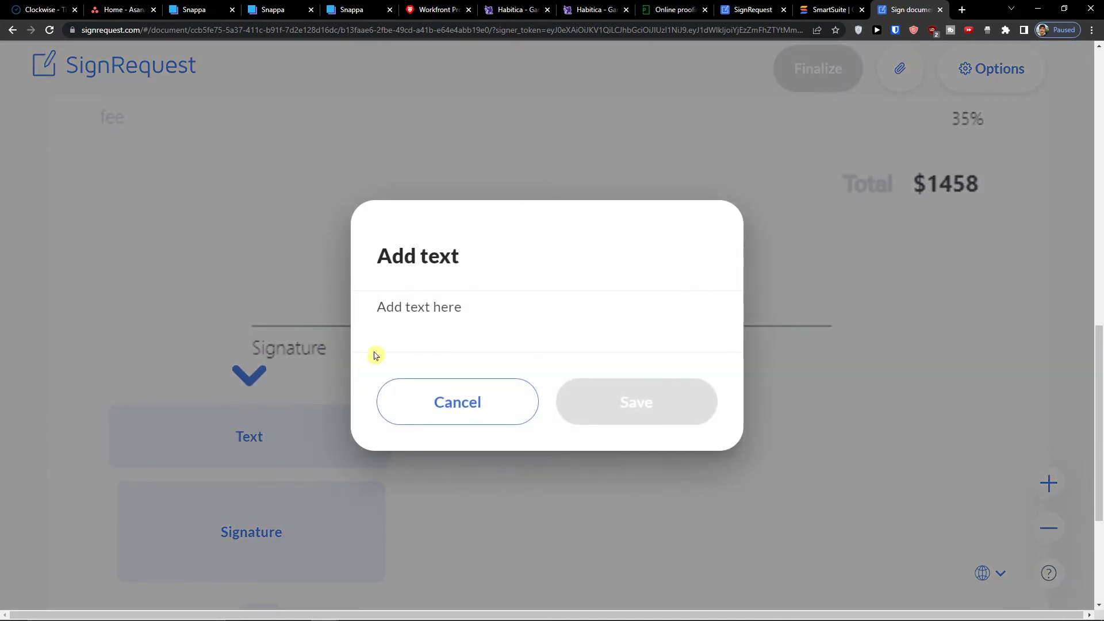
type("Hi there")
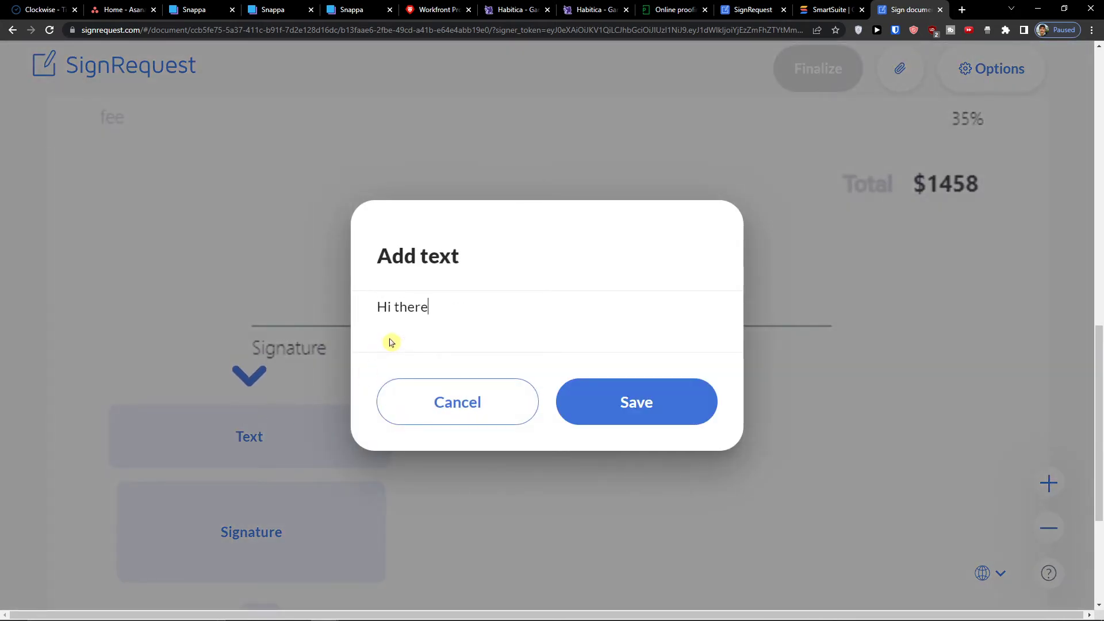
left_click(636, 405)
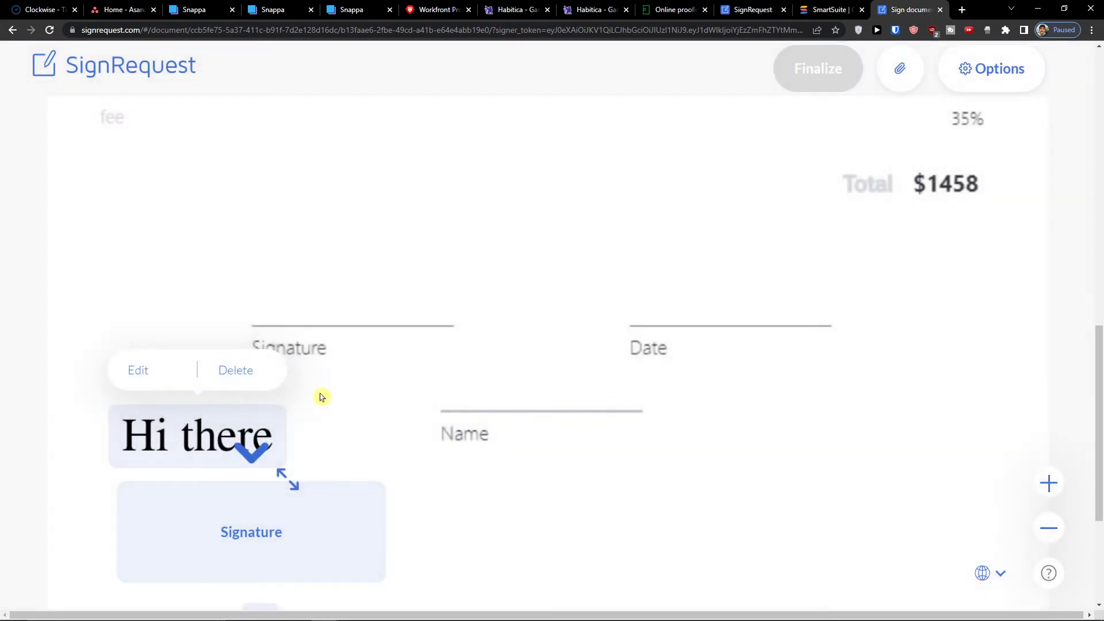
scroll(235, 323, "down", 4)
- Start your signature and browse the Saved, Type and Draw signature options
left_click(233, 323)
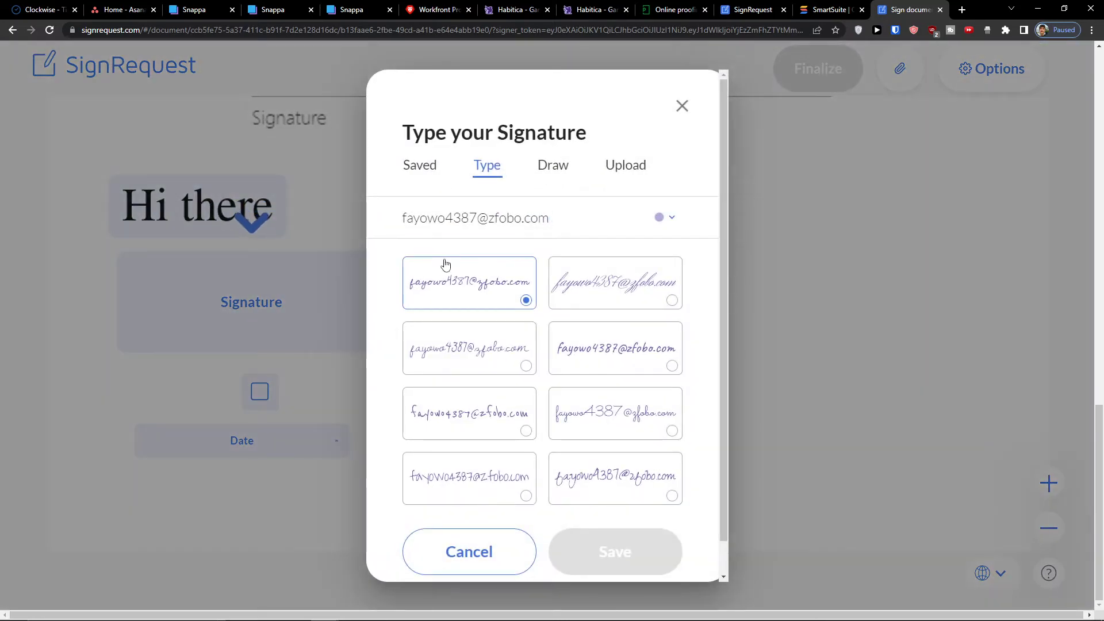
left_click(417, 168)
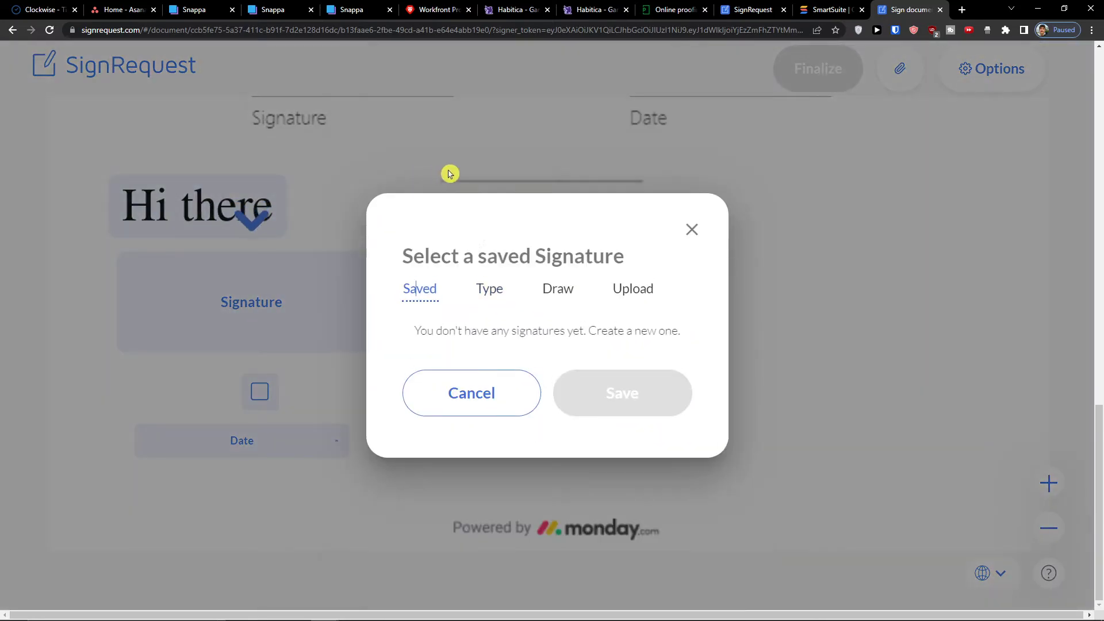
left_click(489, 288)
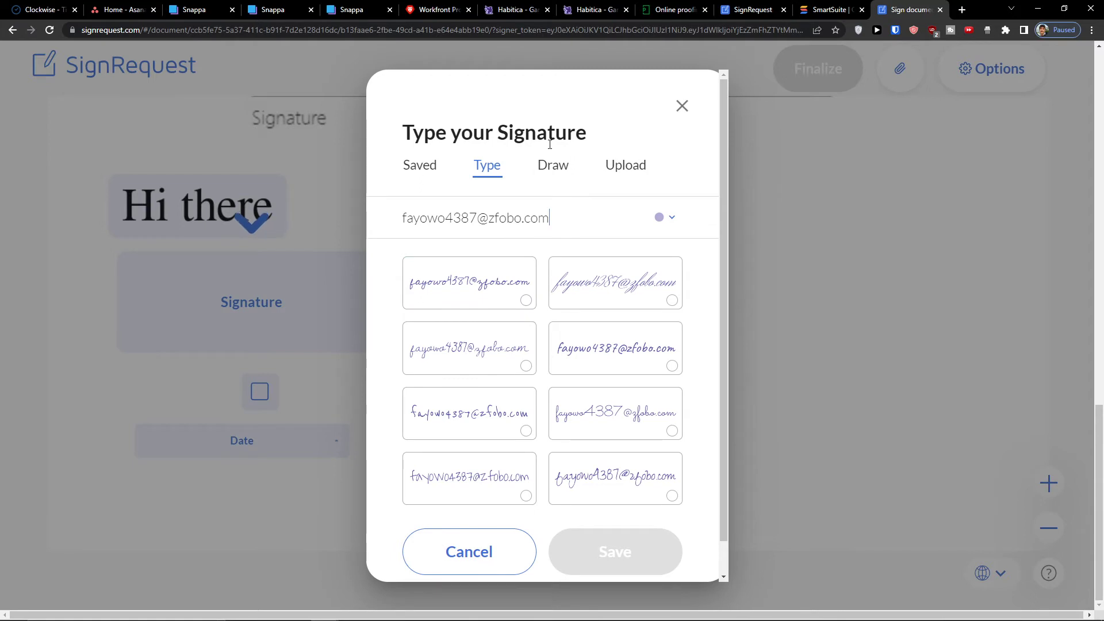
left_click(552, 165)
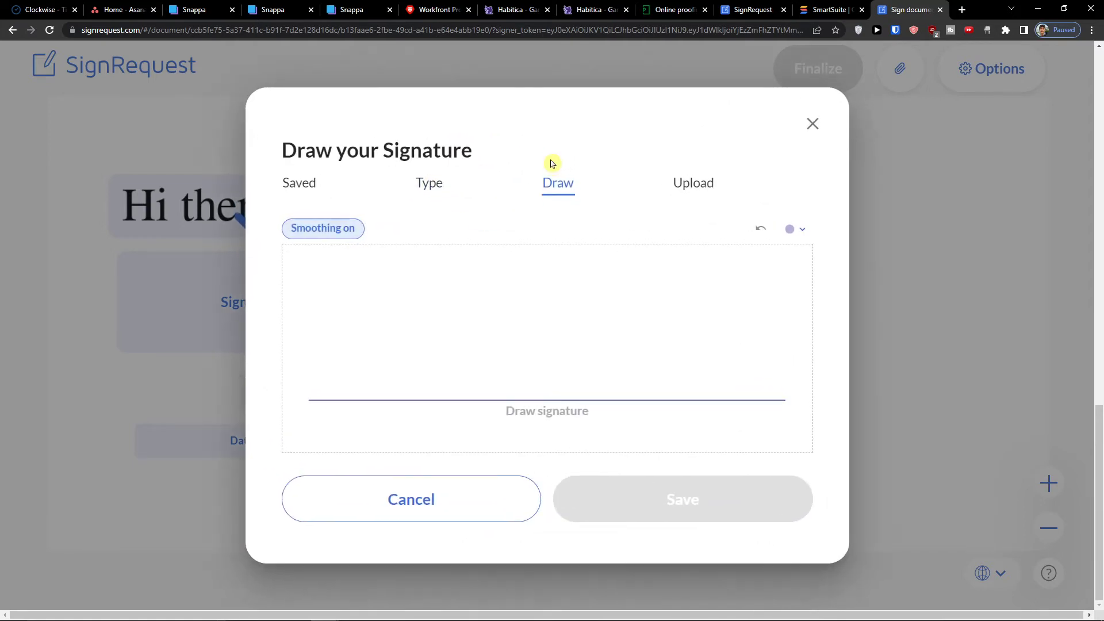
left_click(430, 185)
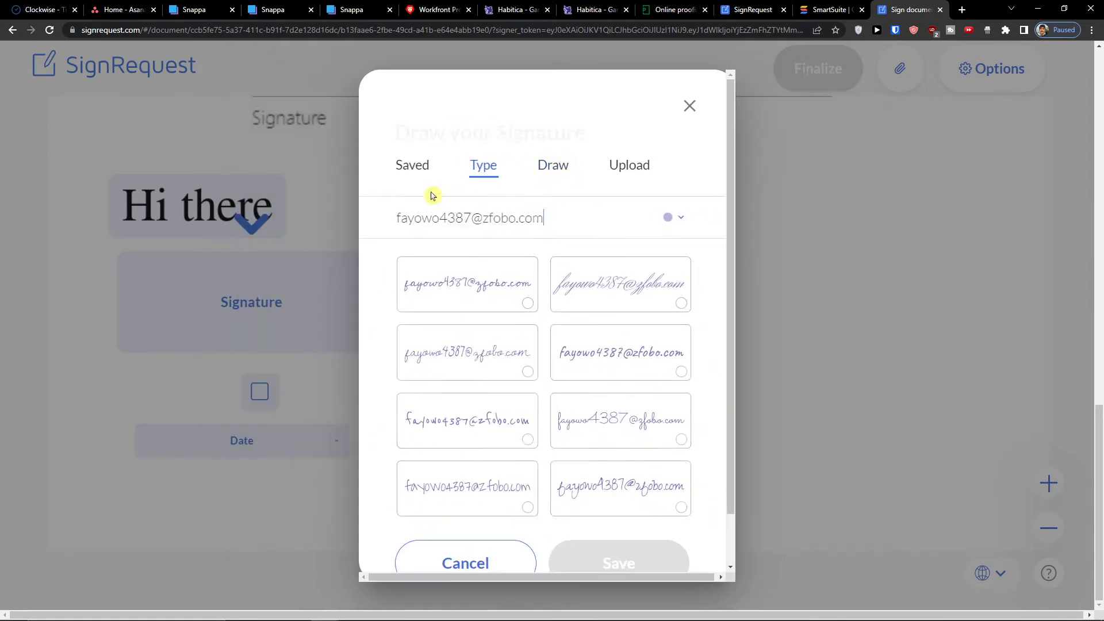
left_click_drag(570, 180, 549, 181)
left_click(549, 171)
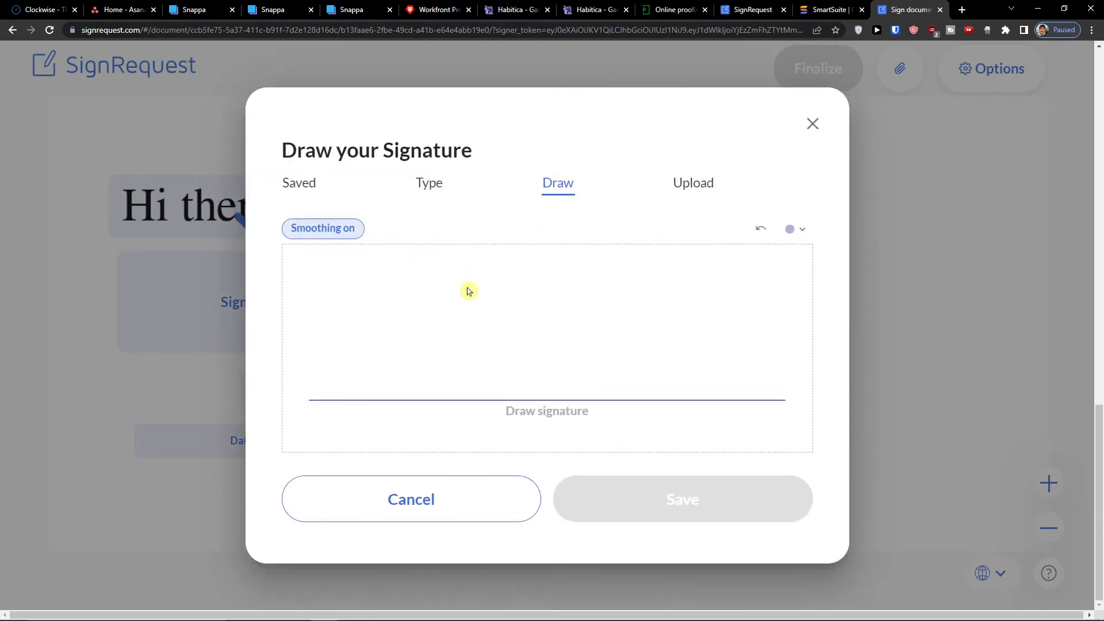
- Draw a zigzag two-stroke signature by hand and place it into your signature field
left_click_drag(466, 315, 455, 368)
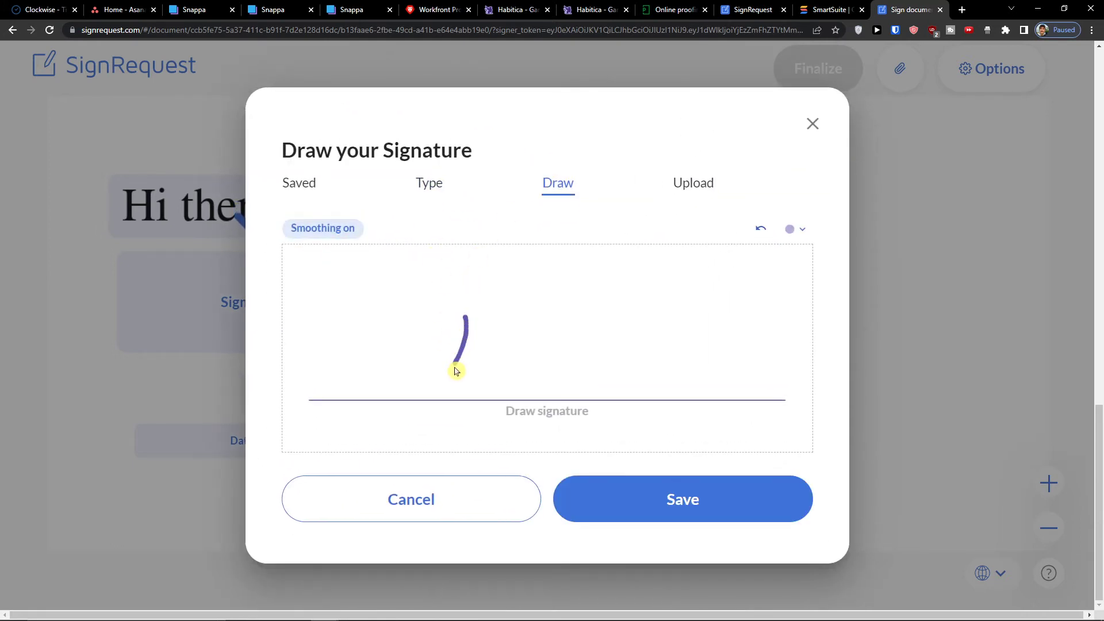
mouse_move(466, 322)
left_mouse_down()
mouse_move(475, 352)
mouse_move(508, 326)
mouse_move(502, 380)
mouse_move(647, 300)
left_mouse_up()
left_click_drag(556, 318, 646, 267)
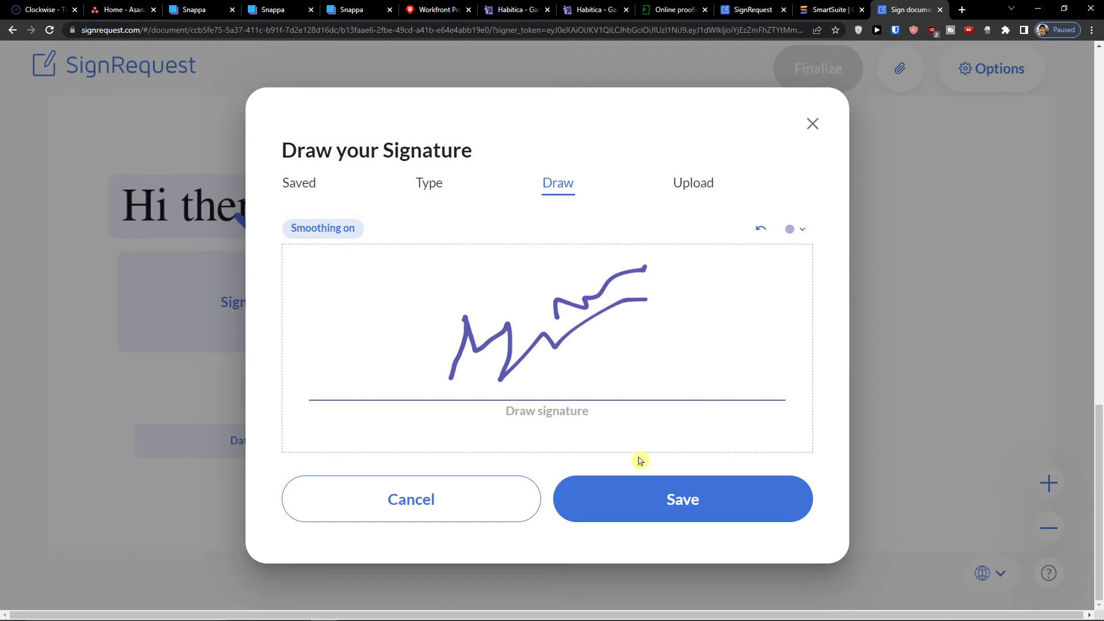
left_click(695, 187)
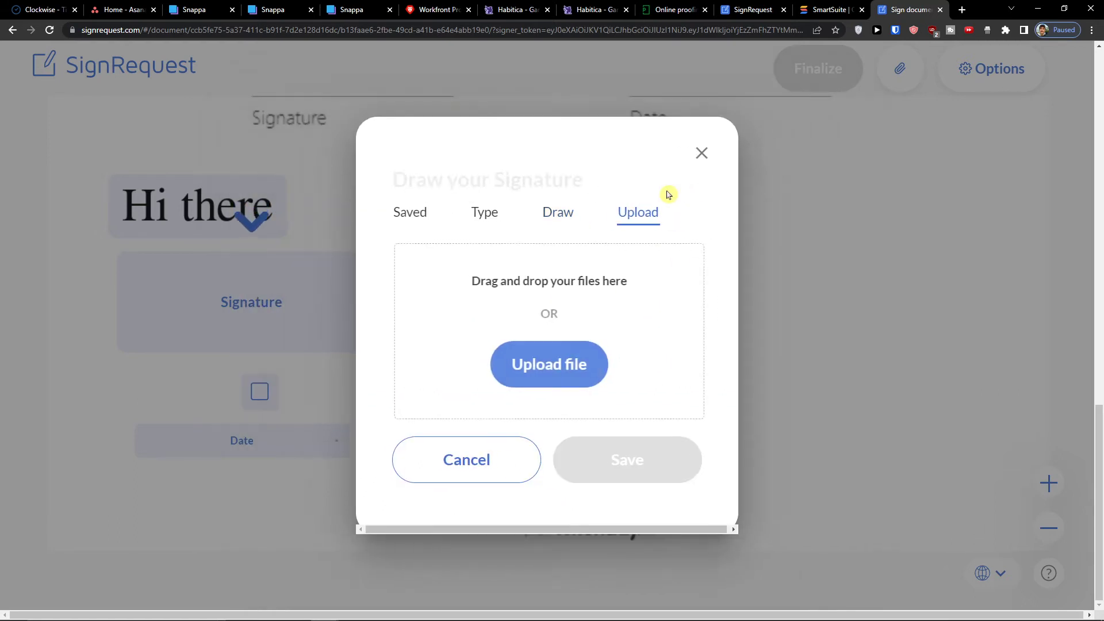
left_click(562, 216)
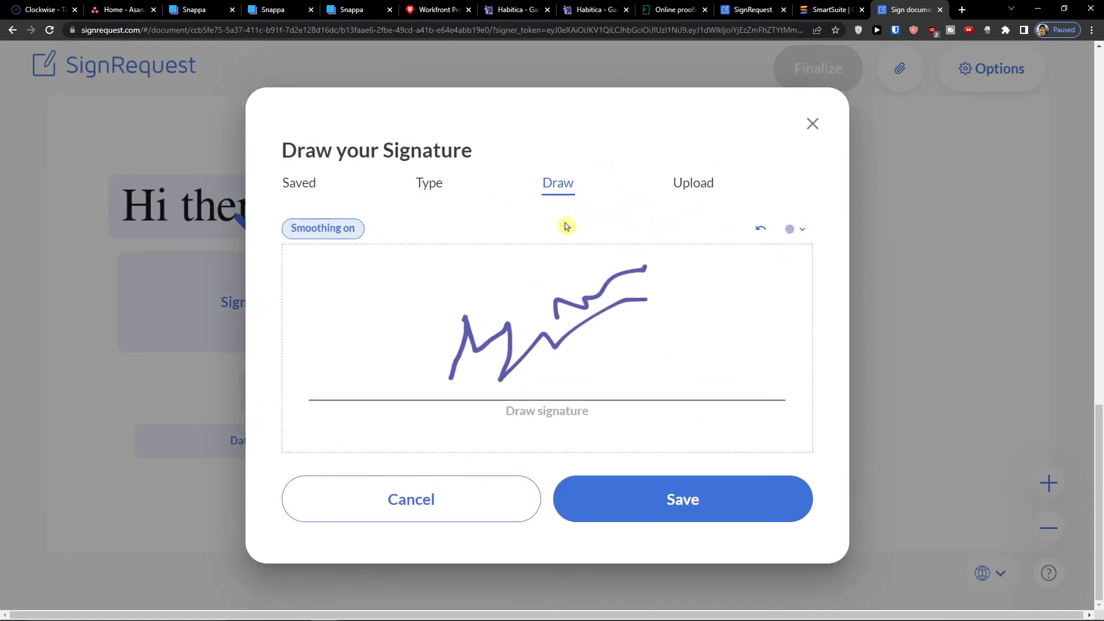
left_click(646, 490)
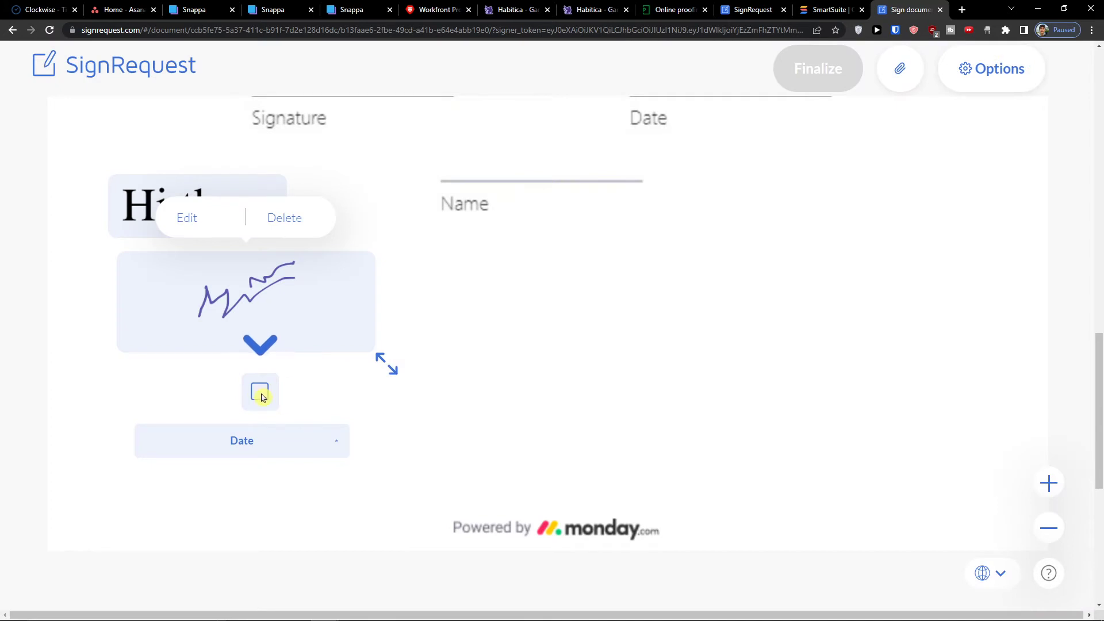
- Tick the checkbox and save Aug 16, 2022 into the Date field
left_click(260, 393)
left_click(242, 450)
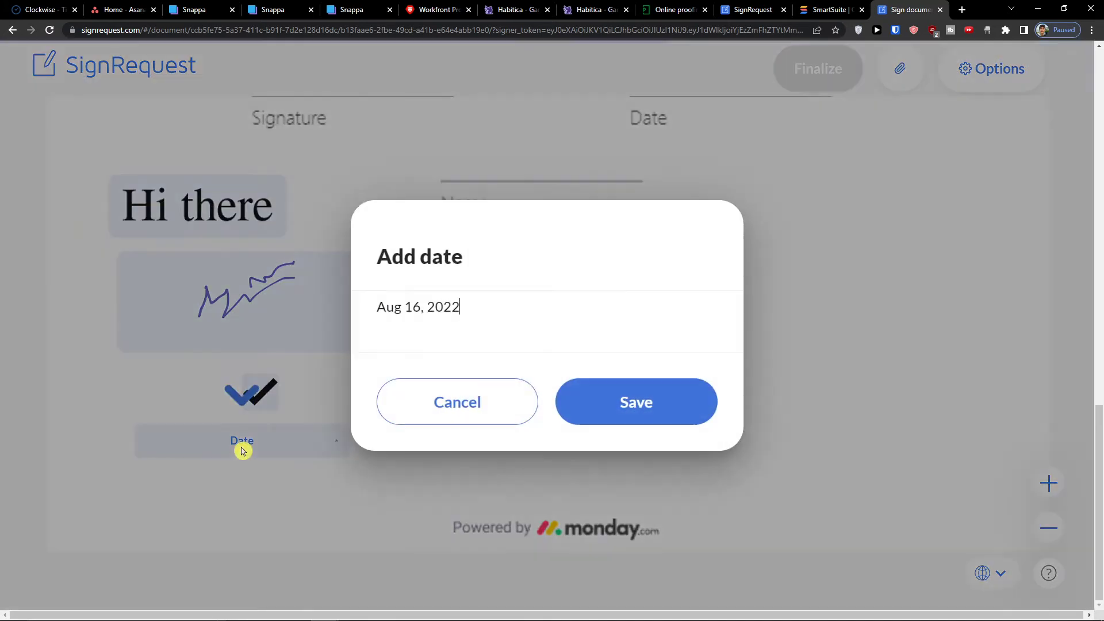
left_click(587, 406)
- Scroll back to the top of the quote and finalize the signed document
scroll(747, 353, "up", 3)
scroll(745, 352, "down", 1)
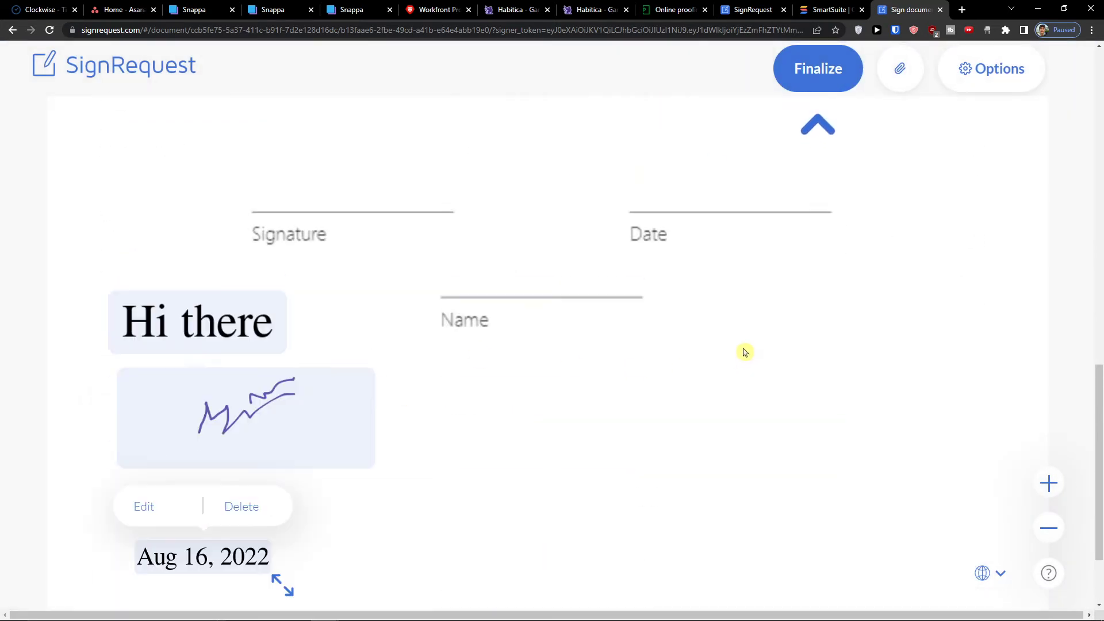
scroll(745, 351, "down", 2)
left_click(437, 377)
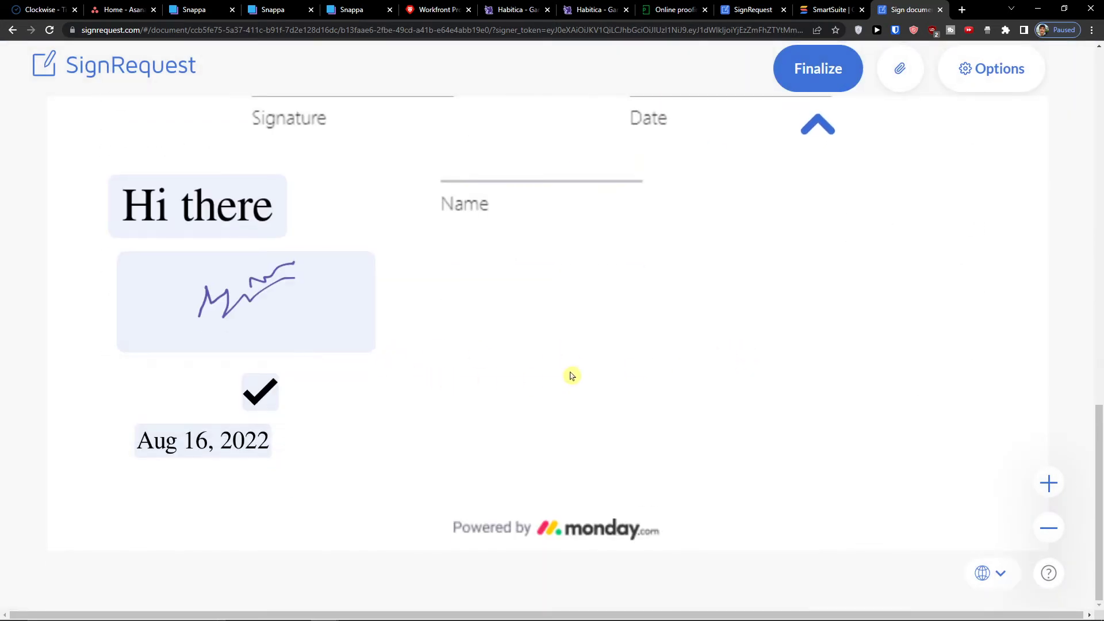
scroll(575, 372, "up", 15)
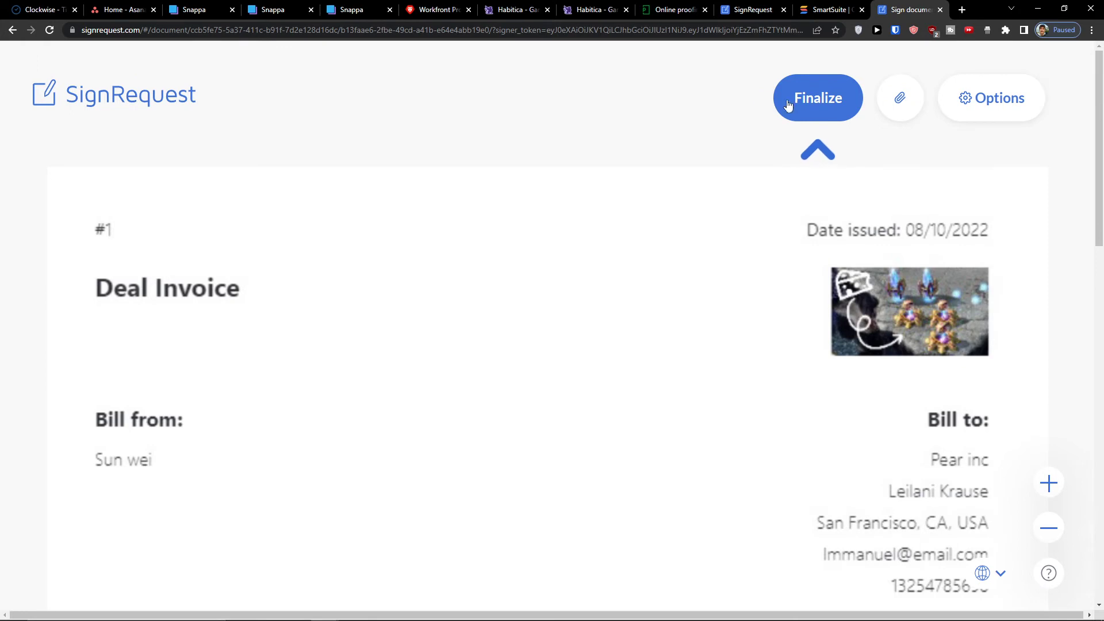
left_click(802, 97)
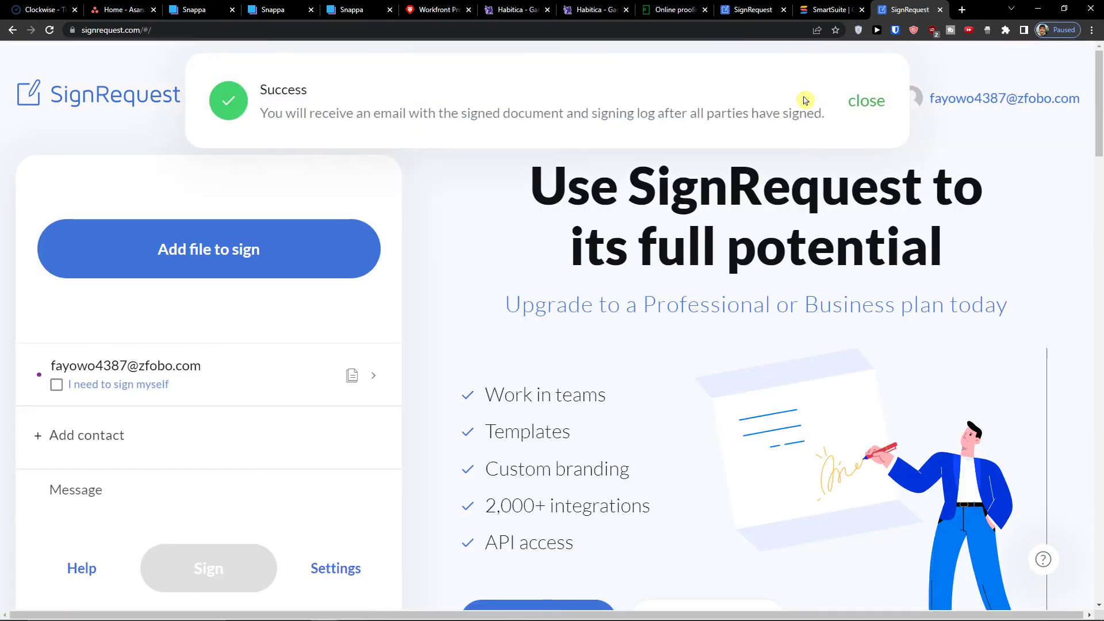
- Close the finalization success message and return to the top of the home page
left_click_drag(299, 113, 779, 112)
left_click(865, 102)
scroll(475, 241, "down", 10)
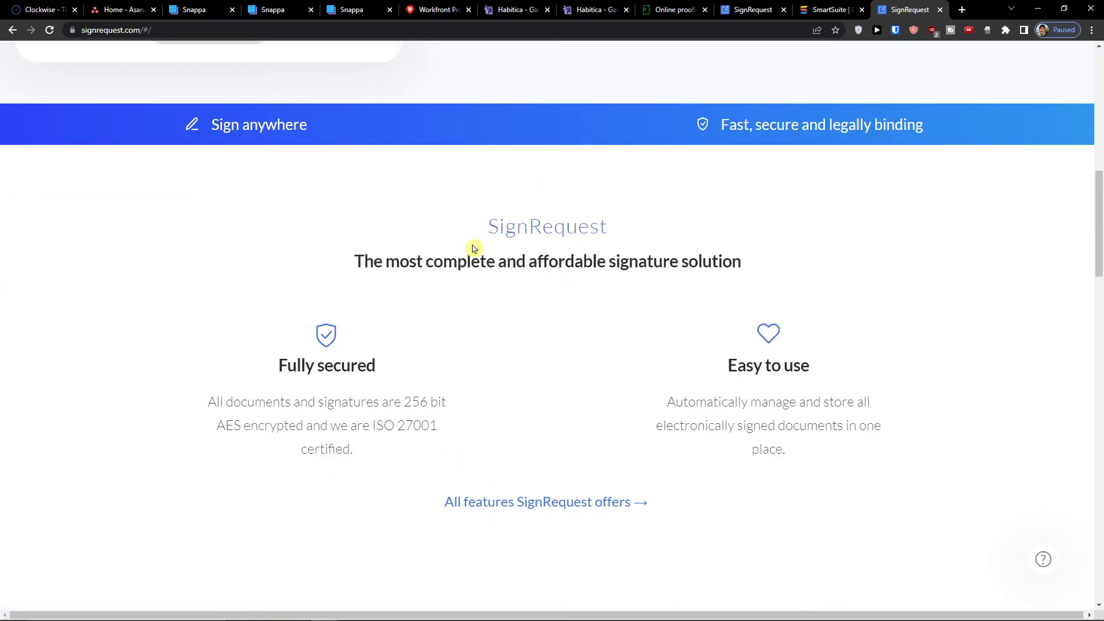
scroll(475, 248, "up", 7)
scroll(475, 248, "up", 4)
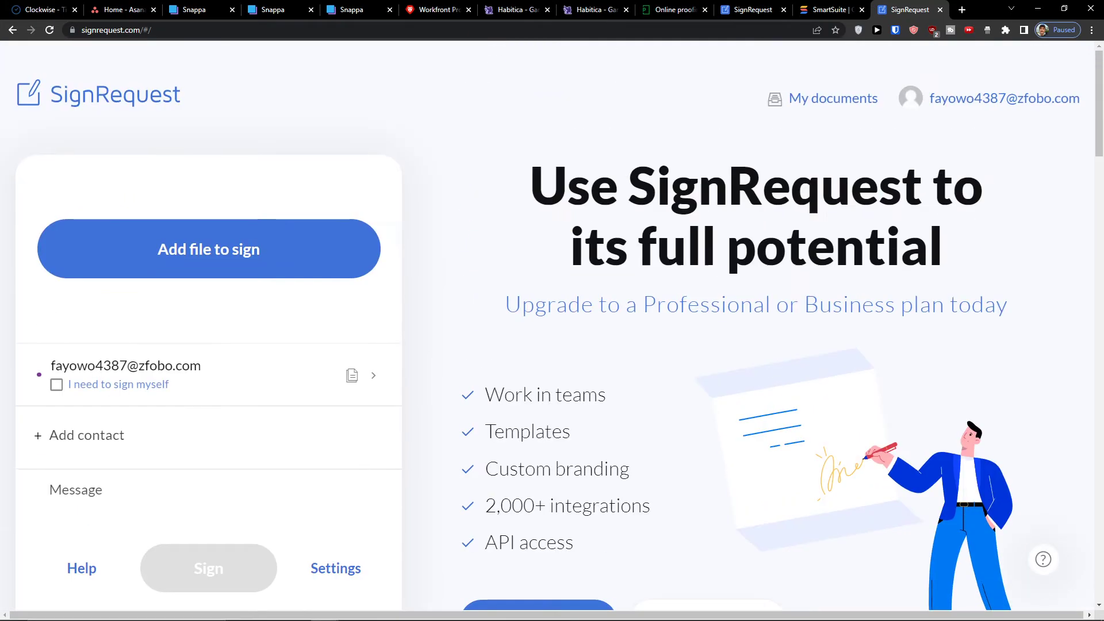
left_click(962, 110)
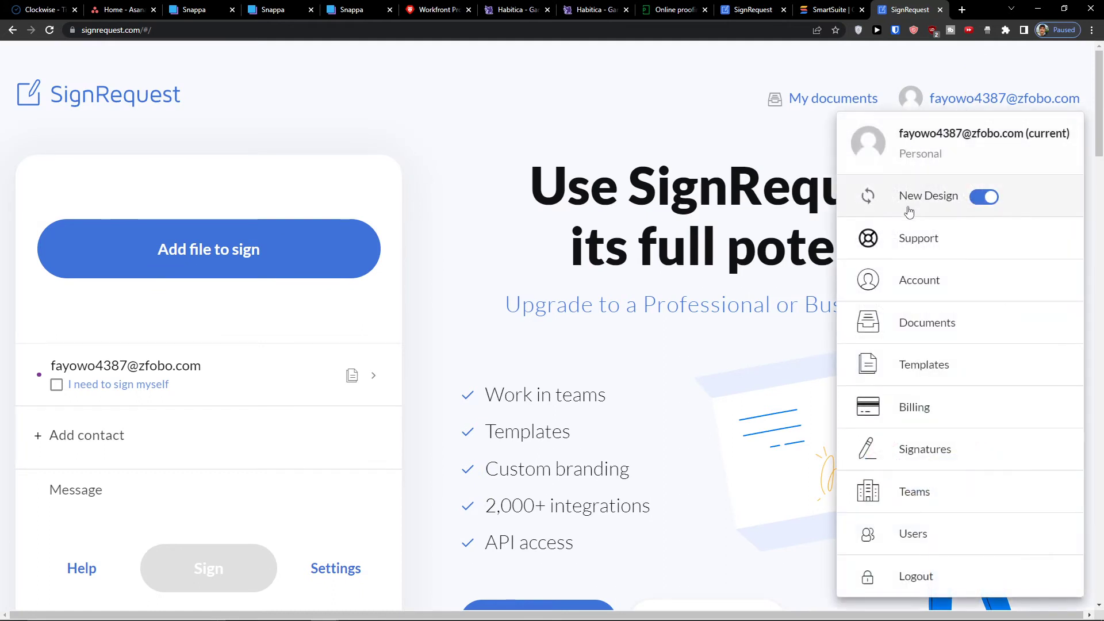
- Go to Account settings and view quote.pdf in the Documents list, dated Aug 16, 2022
left_click(899, 279)
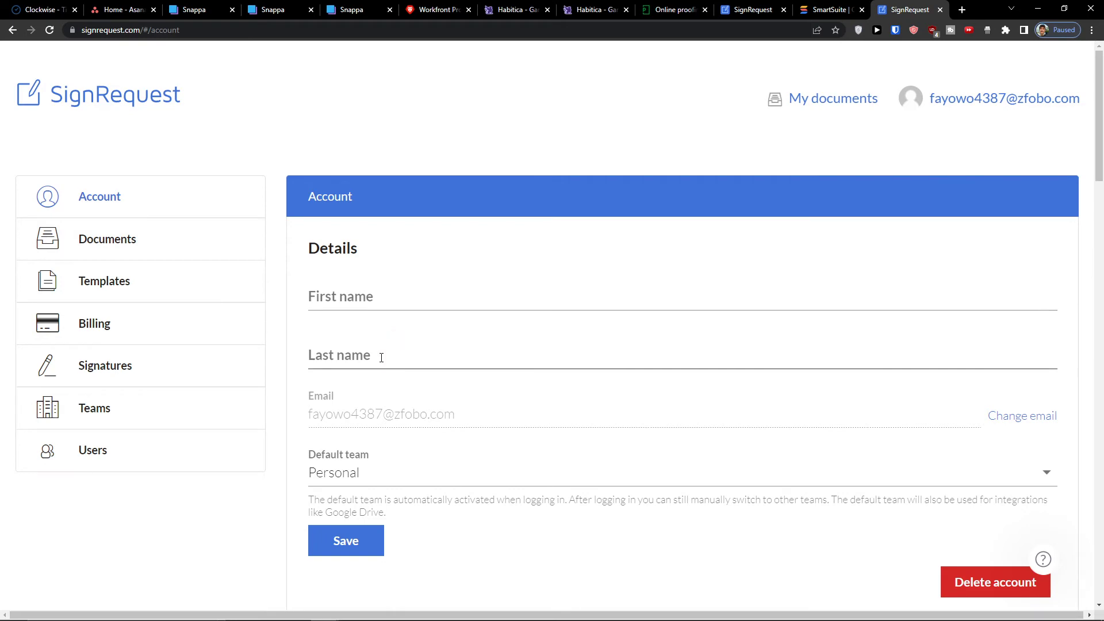
left_click(143, 239)
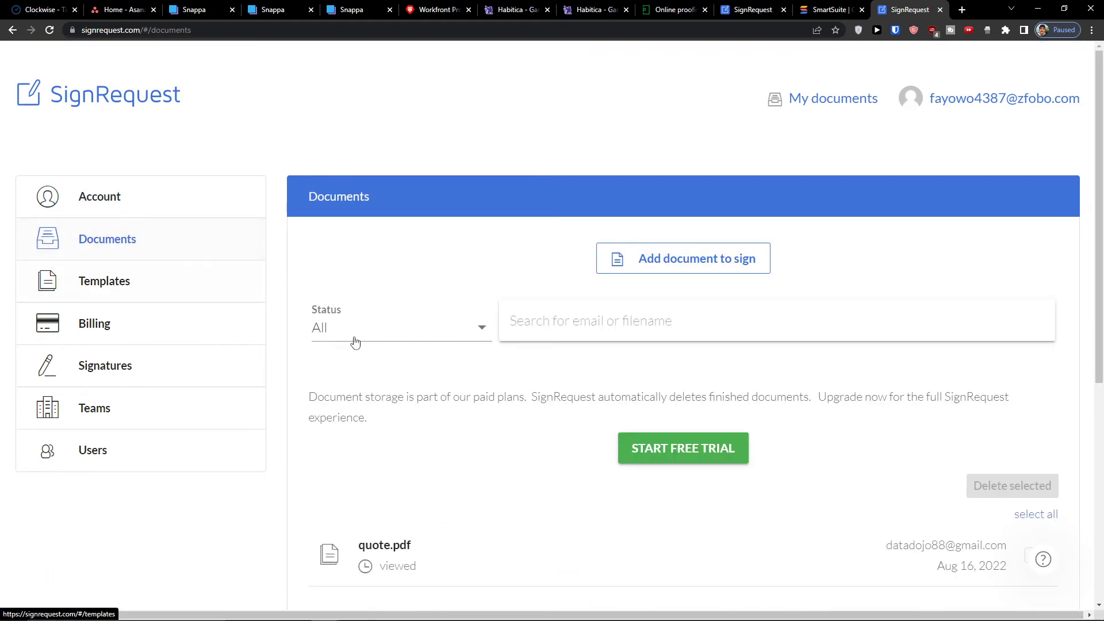
scroll(426, 381, "down", 4)
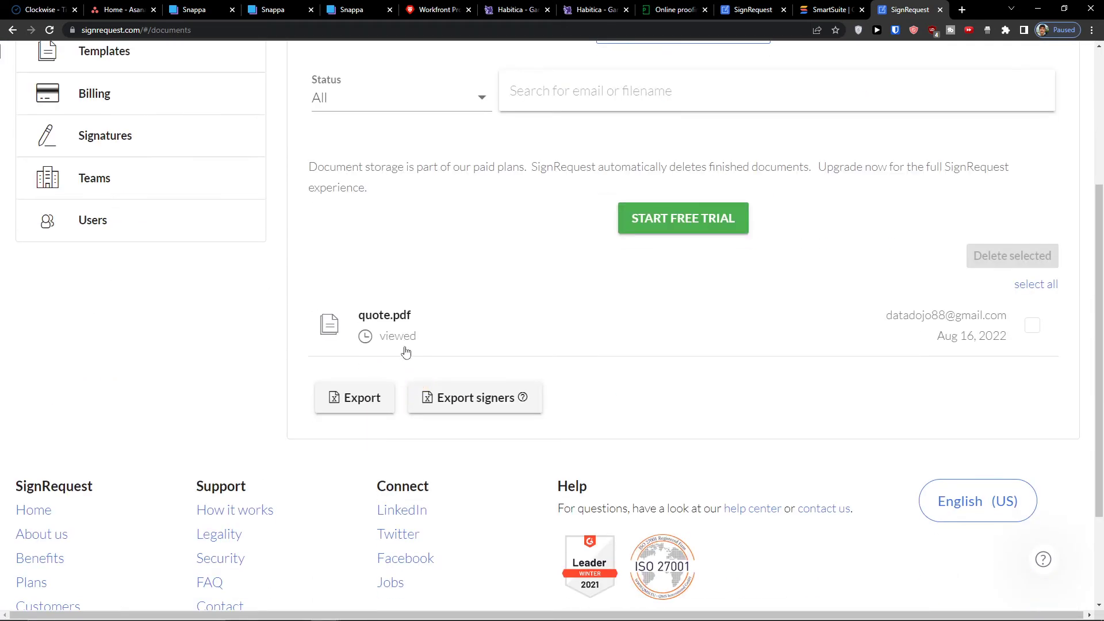
scroll(424, 349, "up", 4)
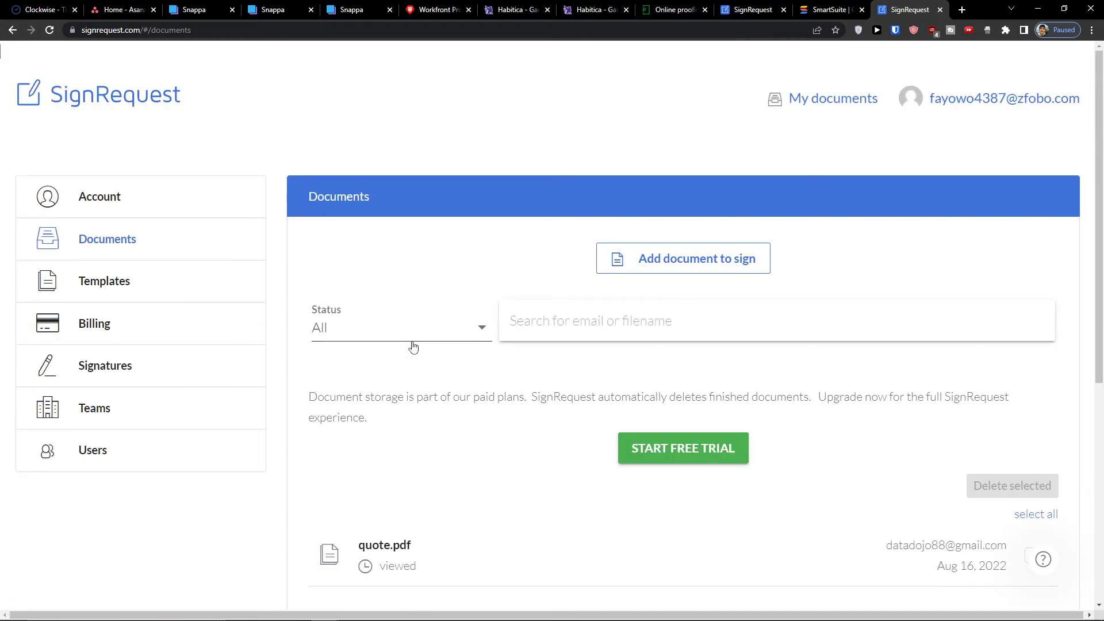
left_click(107, 295)
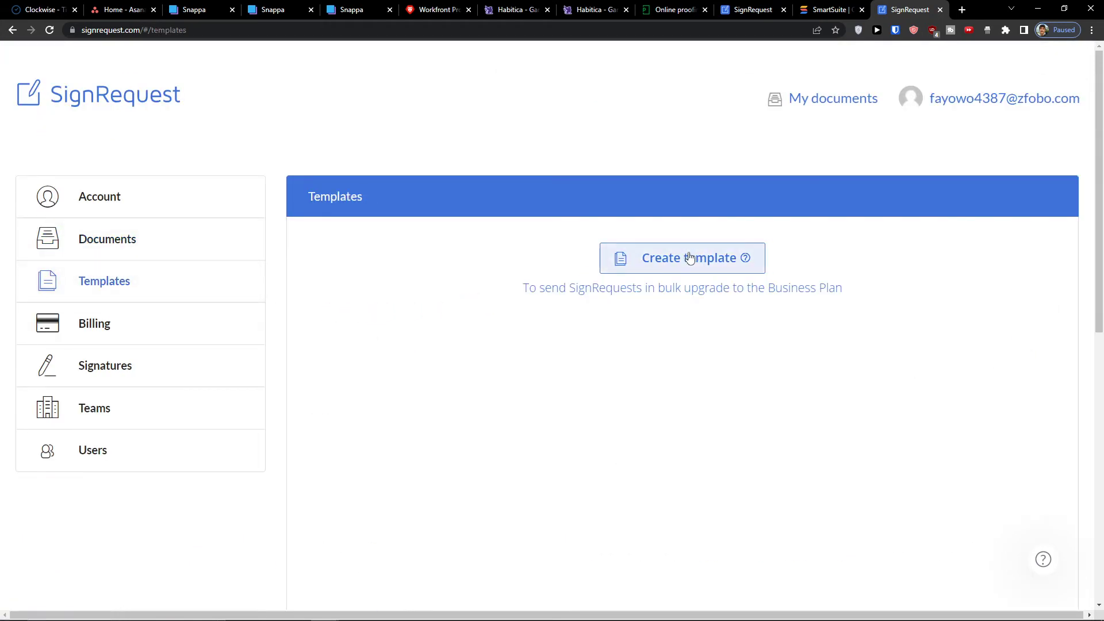
- View the Billing page's Free (€0), Professional (€9) and Business (€15) plan cards
left_click(147, 340)
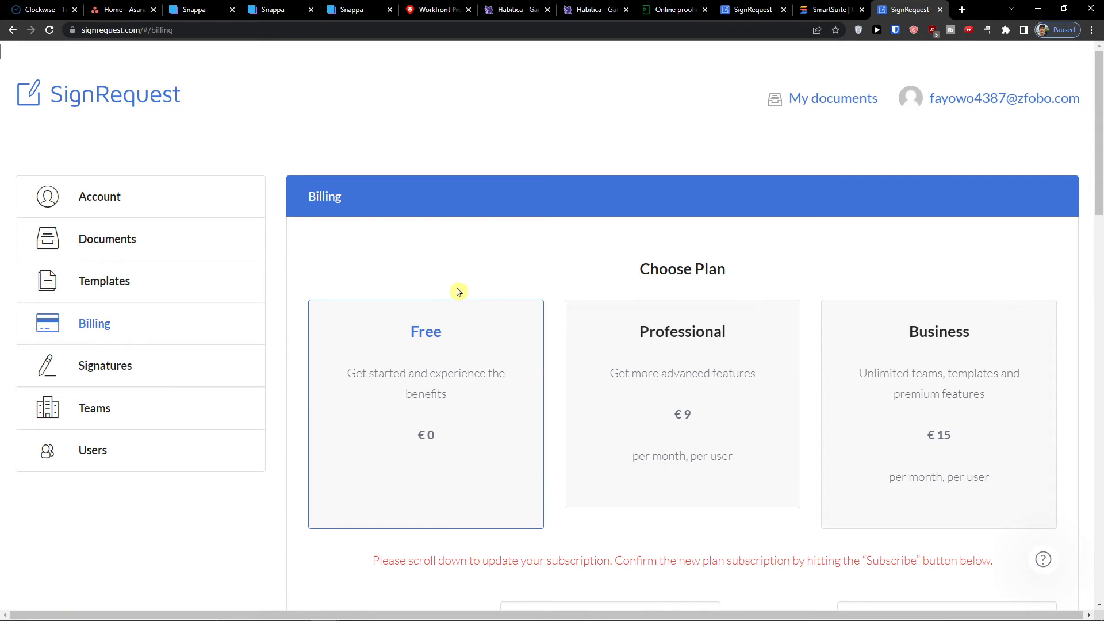
scroll(459, 292, "down", 4)
scroll(468, 290, "up", 4)
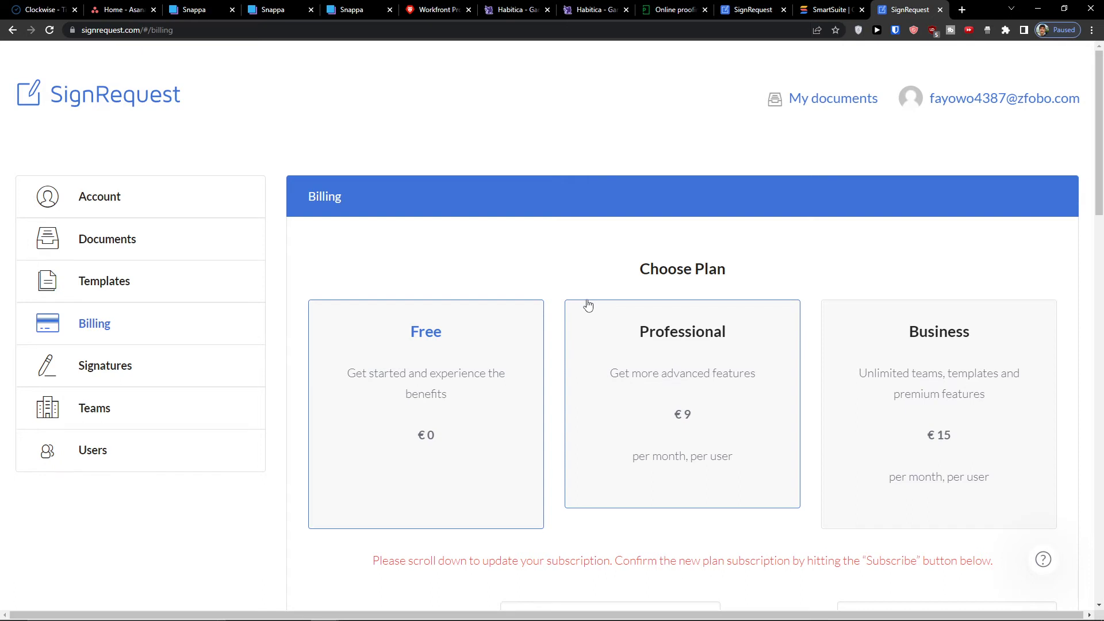
- On the Signatures page, review the Type, Draw and Upload signature options, then show the saved signature
left_click(132, 372)
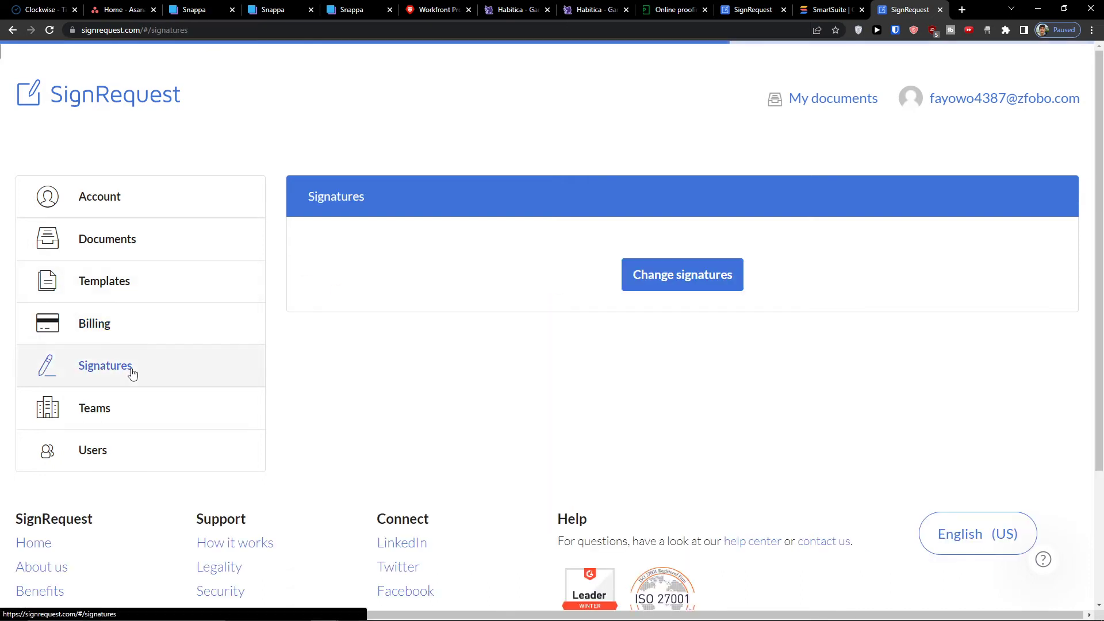
left_click(637, 289)
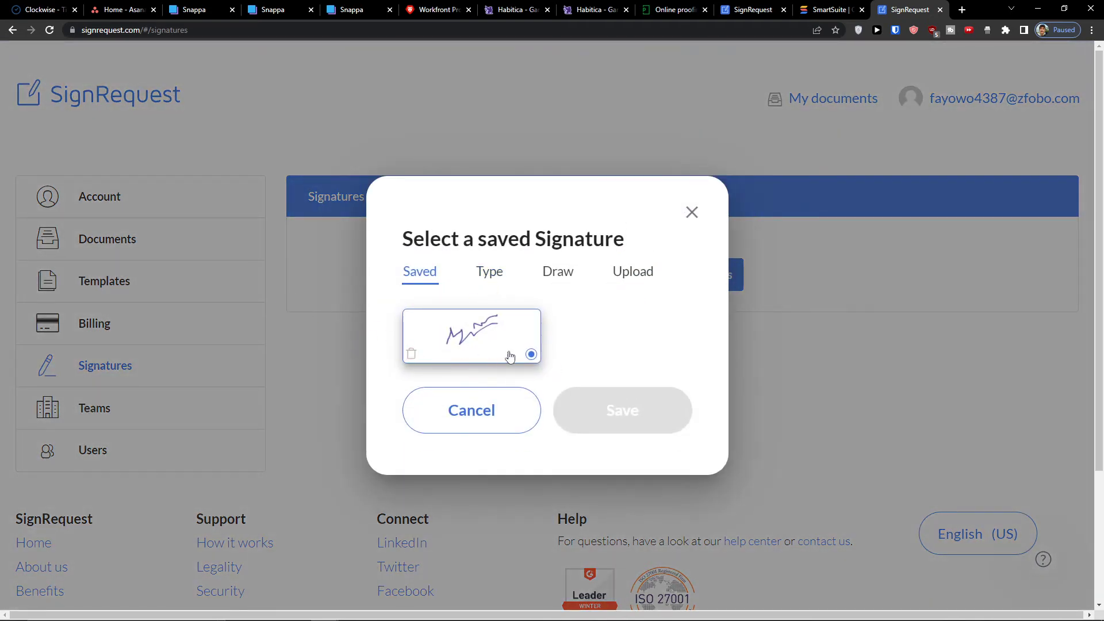
left_click(489, 273)
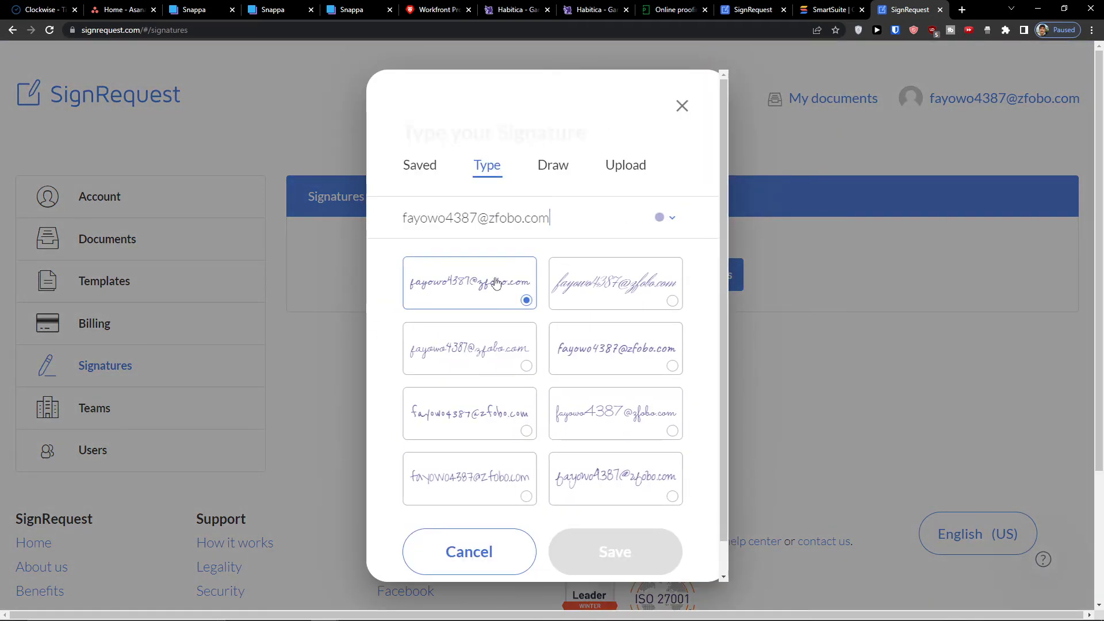
left_click(557, 181)
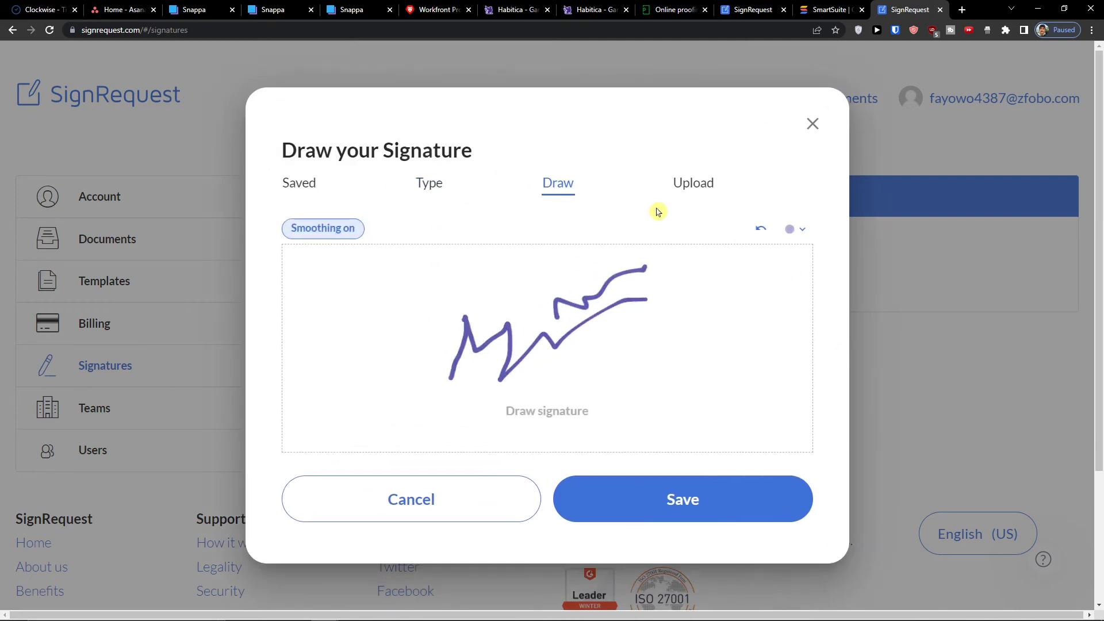
left_click(681, 185)
left_click(403, 220)
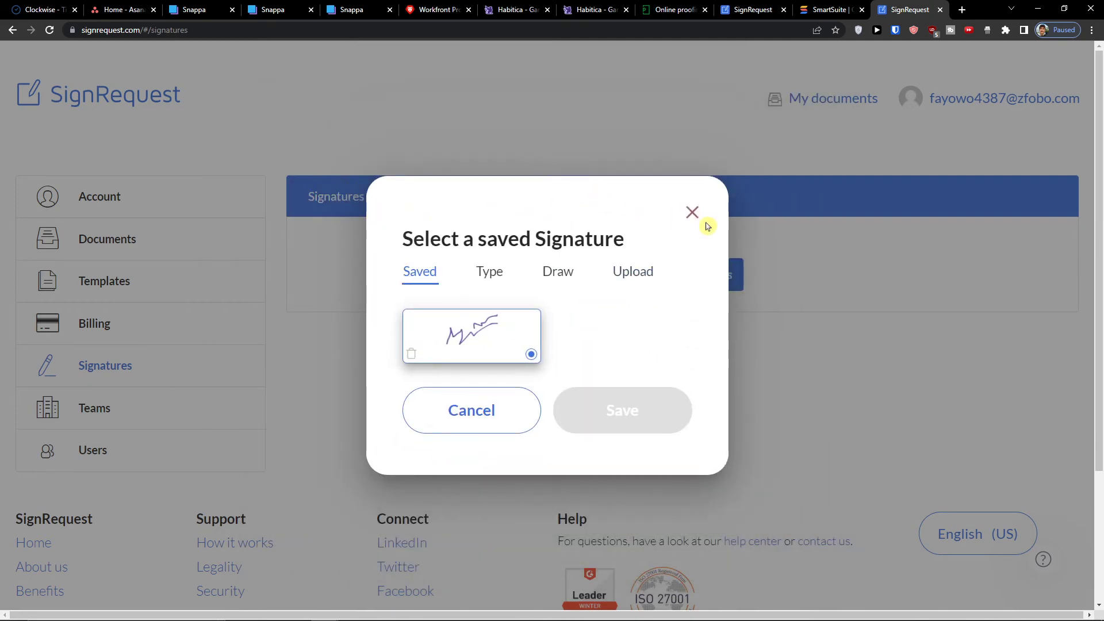
- Close the signature chooser and look through the Teams page
left_click(692, 210)
left_click(79, 423)
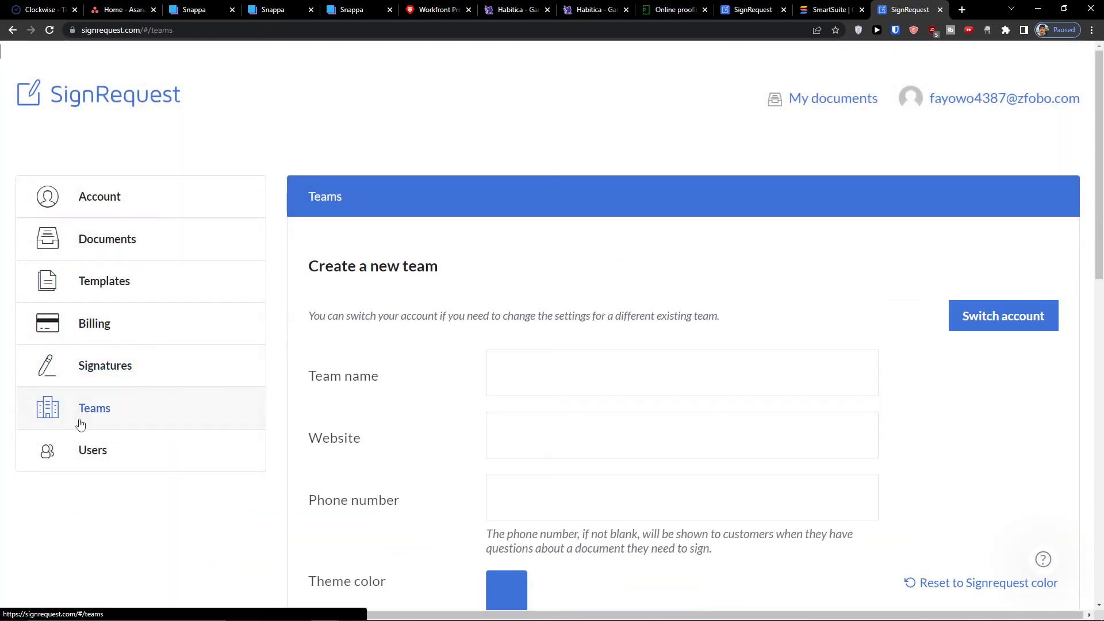
scroll(435, 354, "down", 4)
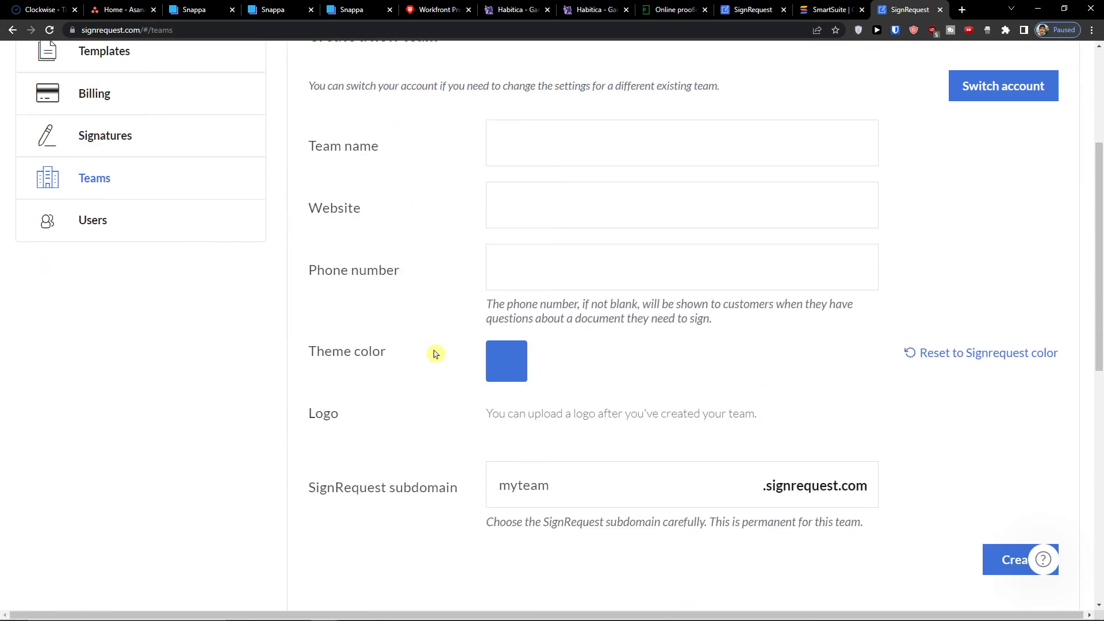
scroll(435, 353, "up", 4)
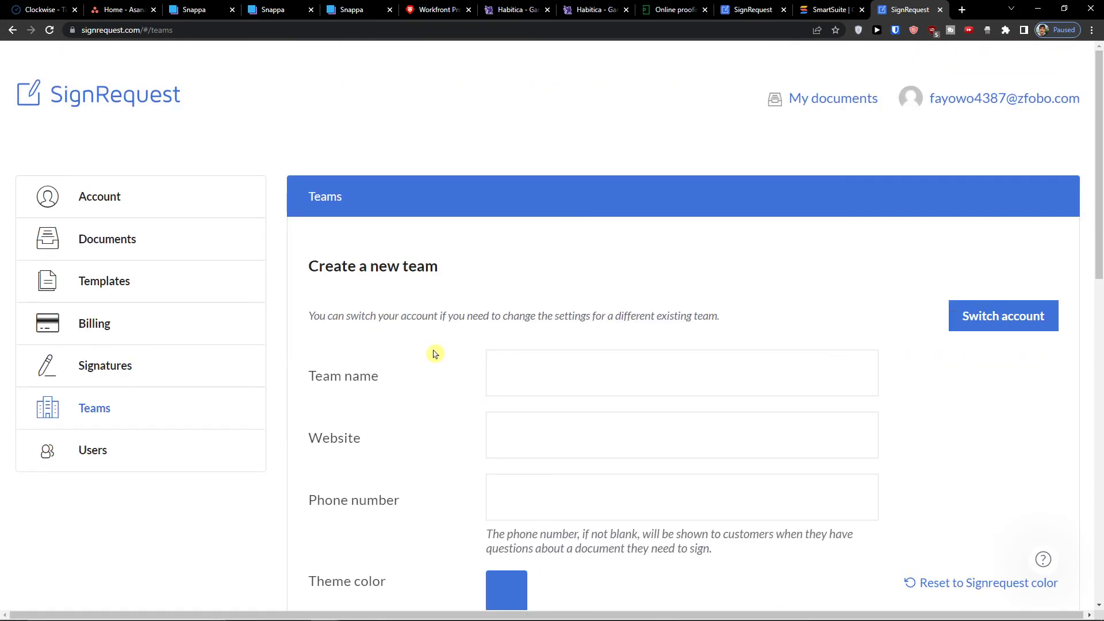
scroll(435, 353, "down", 4)
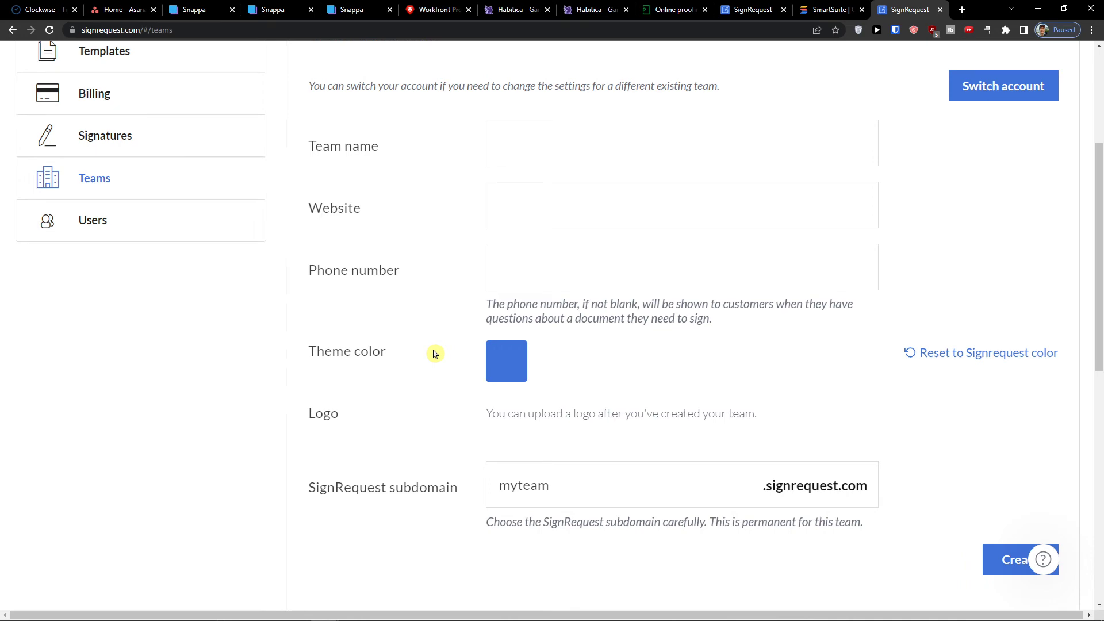
scroll(435, 353, "down", 7)
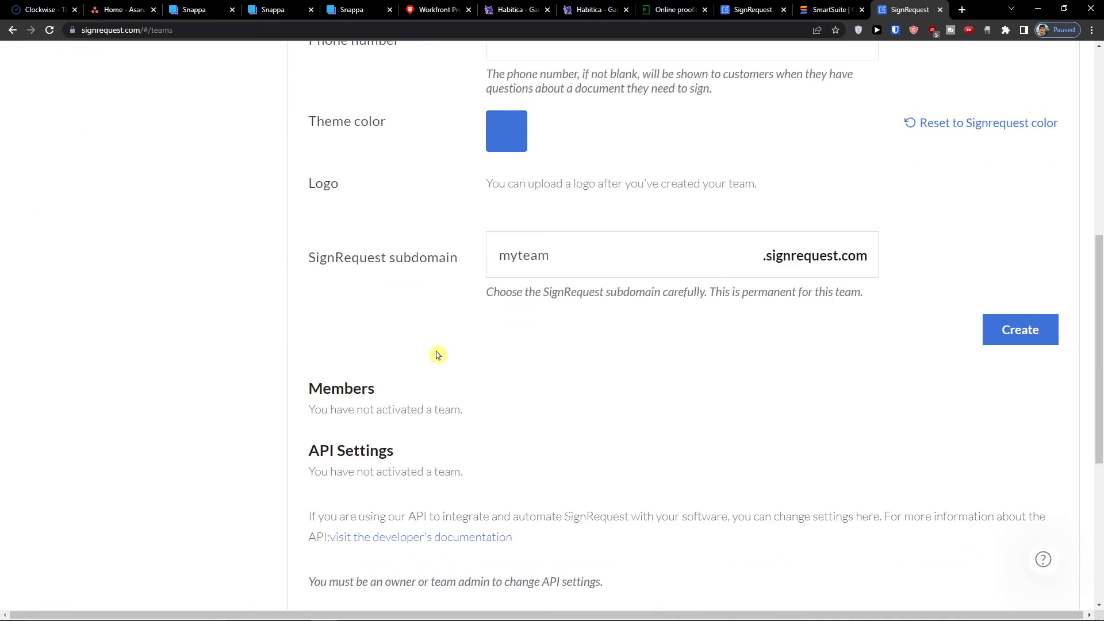
scroll(435, 353, "up", 7)
scroll(439, 353, "down", 4)
scroll(438, 354, "up", 8)
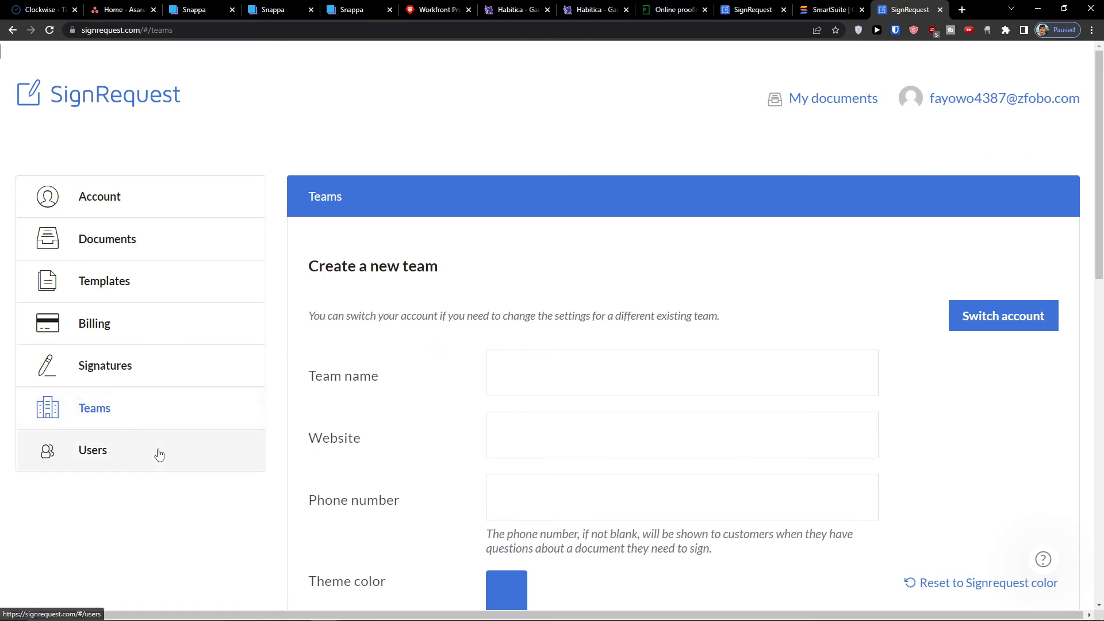
- Check the Users page, then move through Teams, Signatures and Documents to Account settings
left_click(161, 453)
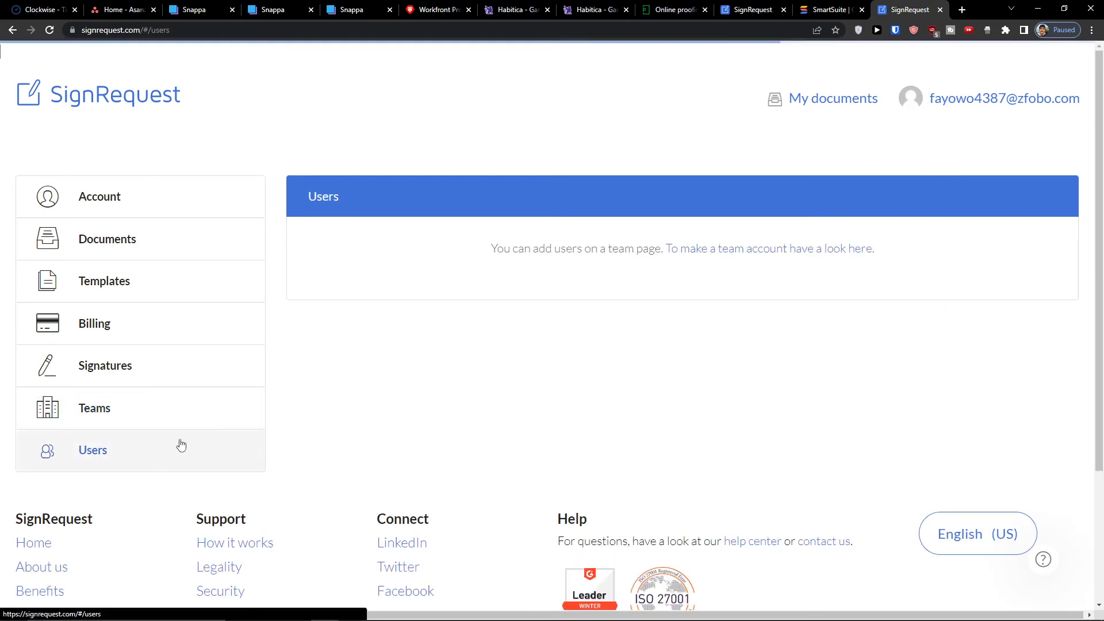
left_click(115, 407)
left_click(132, 365)
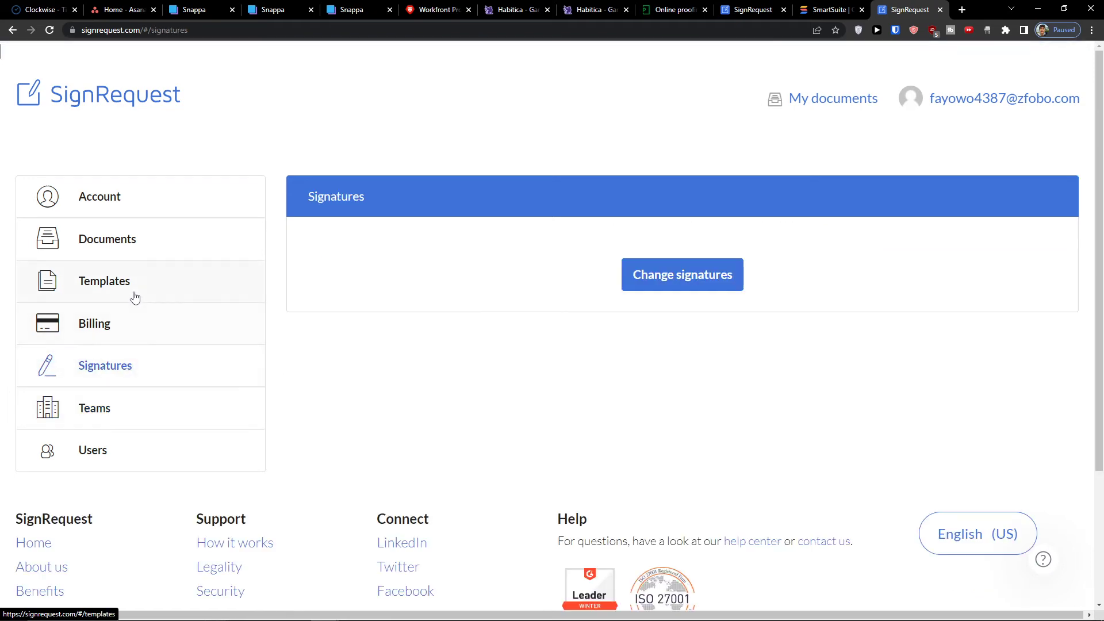
left_click(137, 239)
left_click(136, 198)
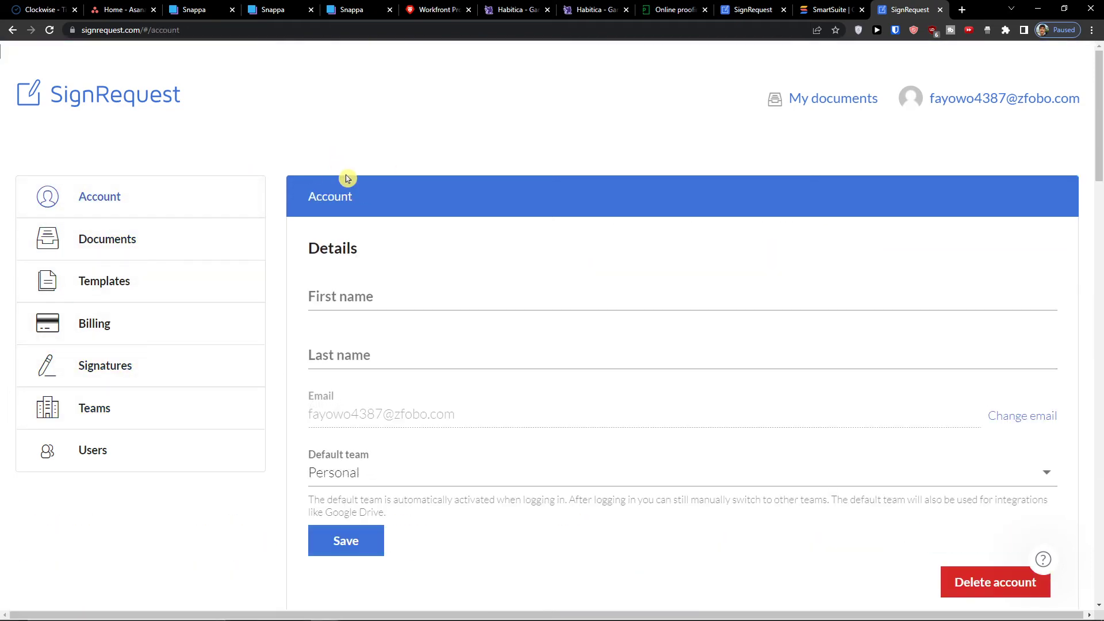
- Scroll through the Account page and start a new blank browser tab
scroll(348, 179, "down", 4)
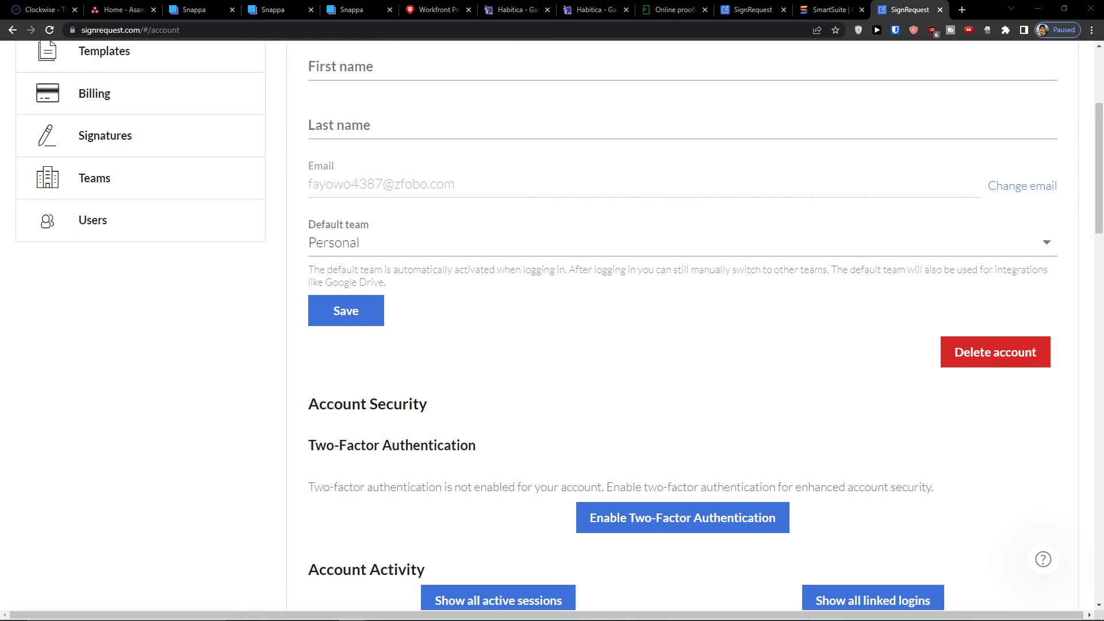
scroll(198, 111, "up", 4)
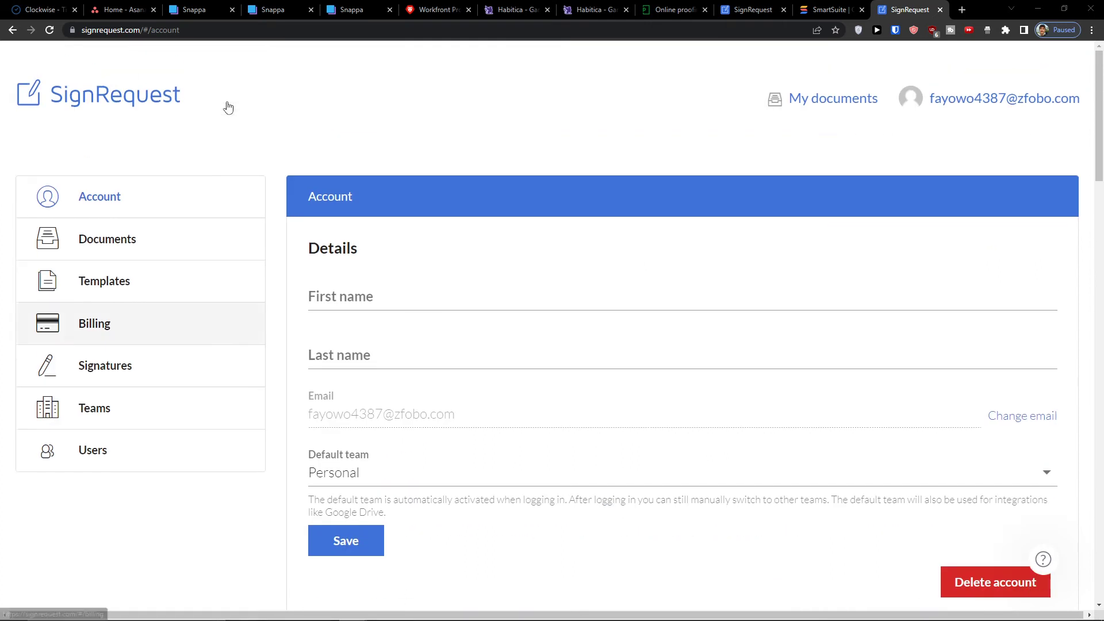
left_click(962, 10)
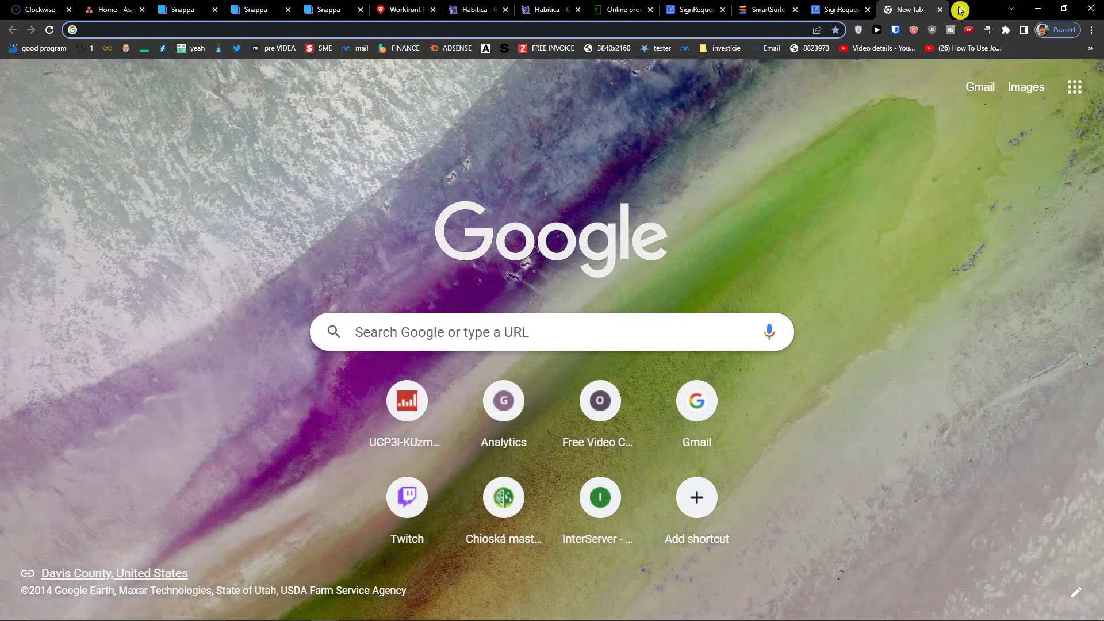
- Google 'signrequest vs docusign', narrow the search to 'signrequest', then return to the SignRequest tab
type("signrequest vs")
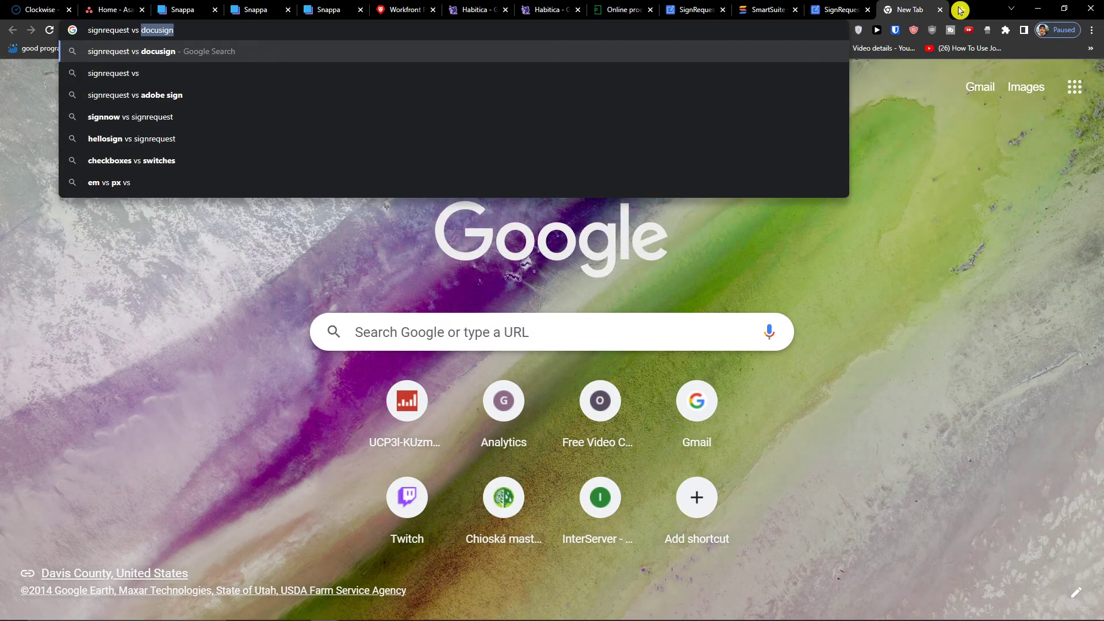
key("Return")
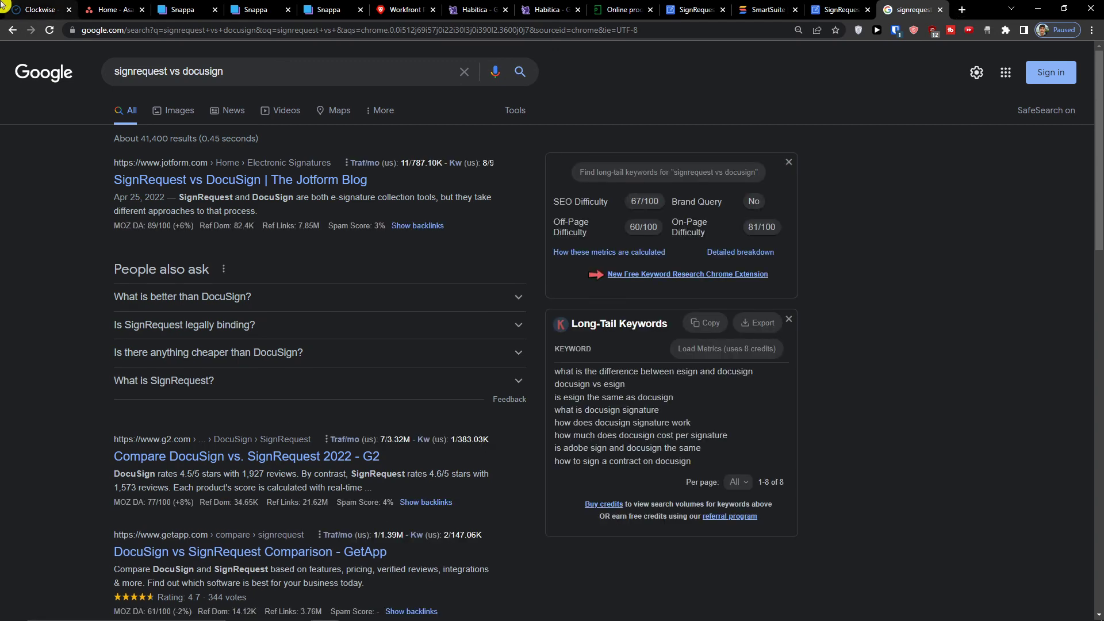
left_click(216, 91)
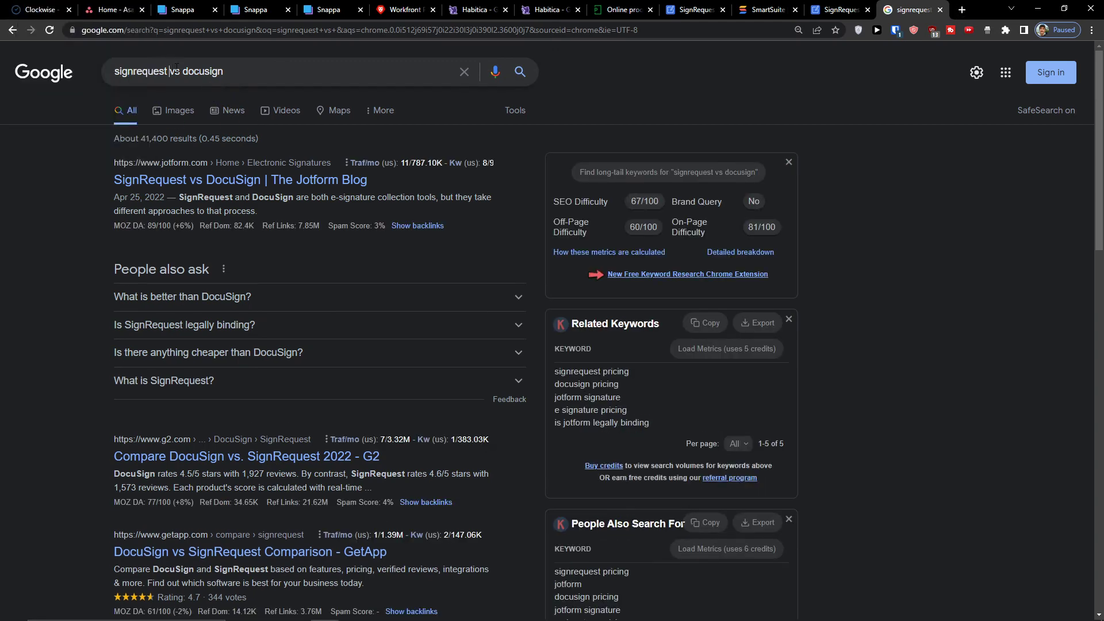
left_click_drag(169, 71, 224, 71)
key("BackSpace")
key("Return")
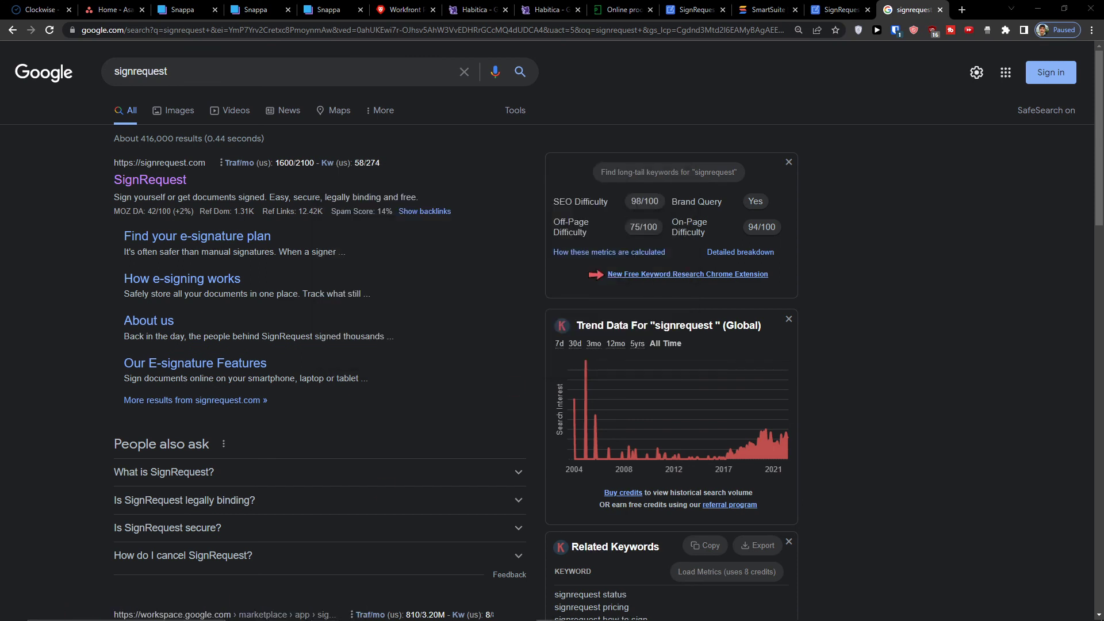
left_click(693, 10)
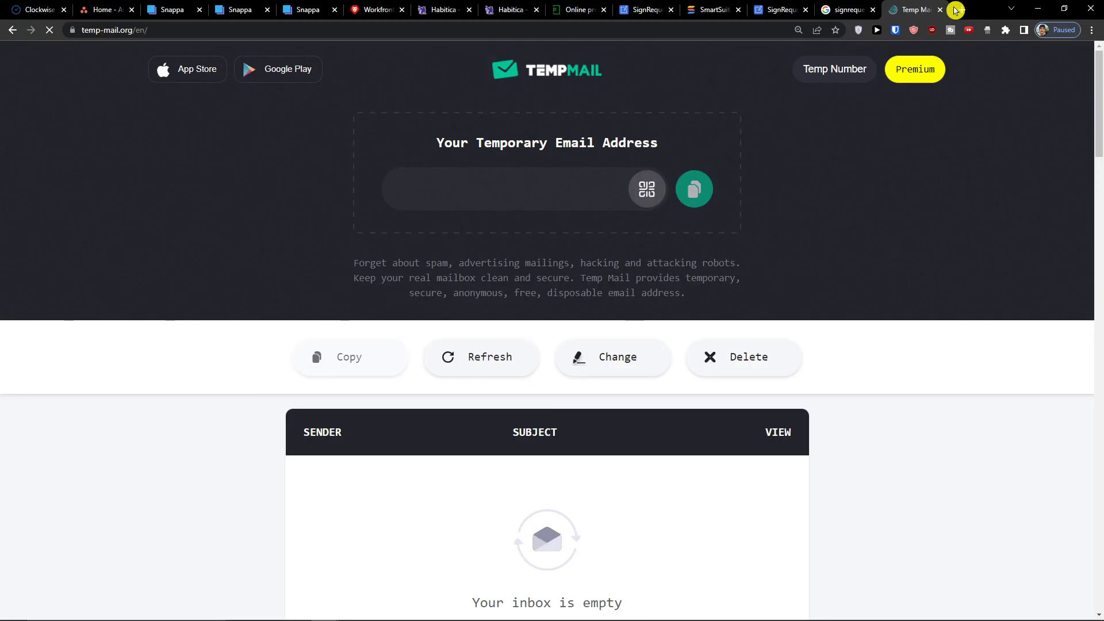
- Check the Temp Mail inbox for the SignRequest activation email, then return to the SignRequest Account page
scroll(437, 253, "down", 4)
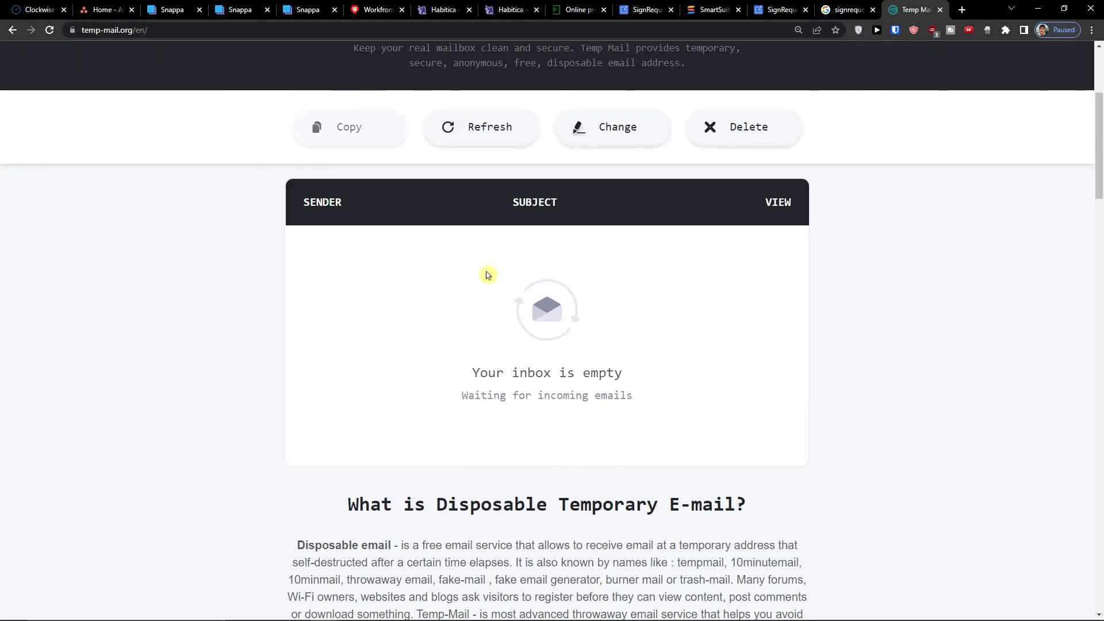
scroll(506, 277, "up", 4)
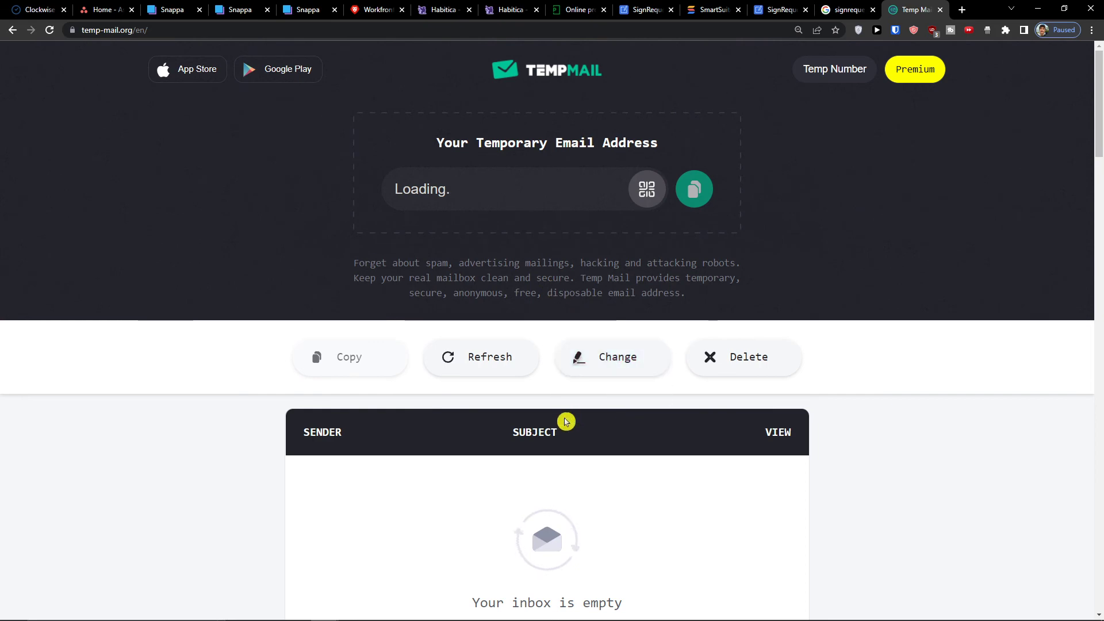
scroll(533, 449, "down", 4)
scroll(534, 449, "up", 4)
left_click(781, 10)
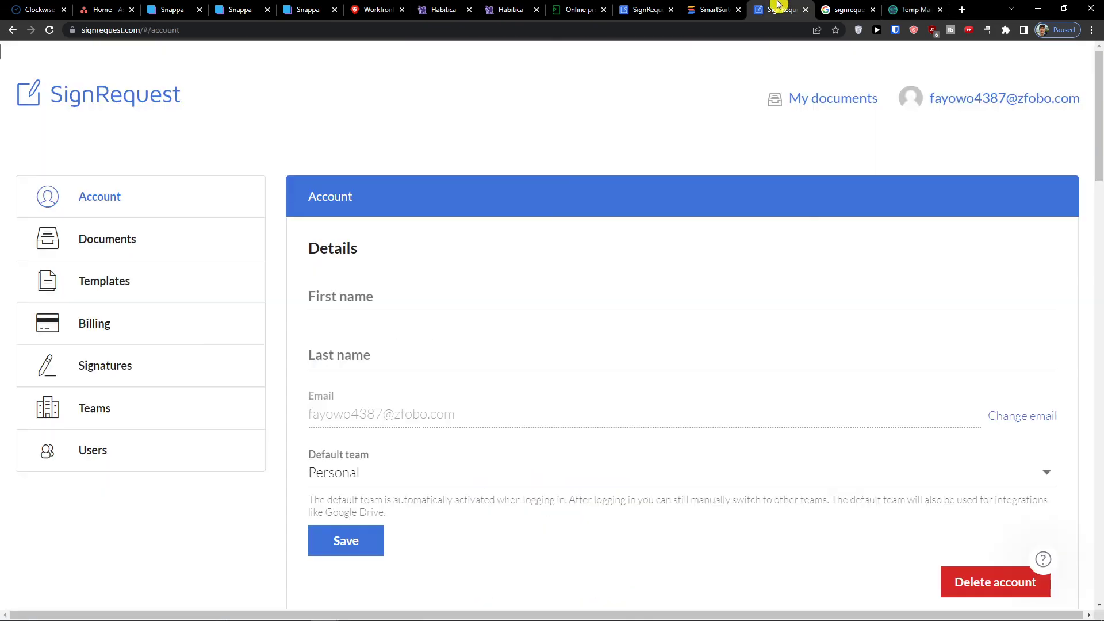
left_click(911, 10)
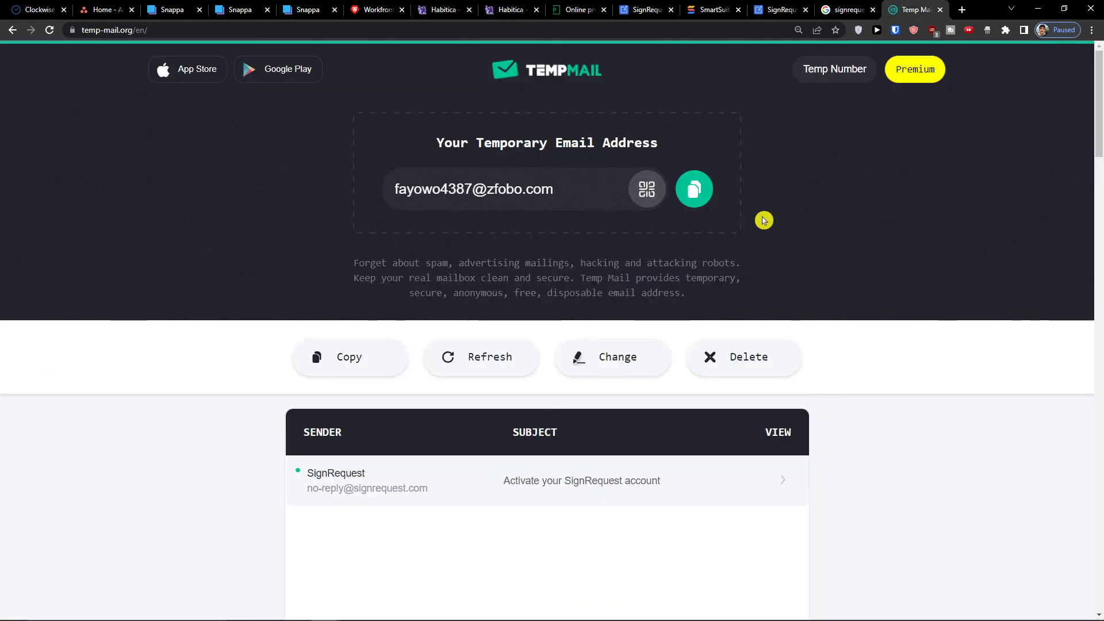
left_click(779, 5)
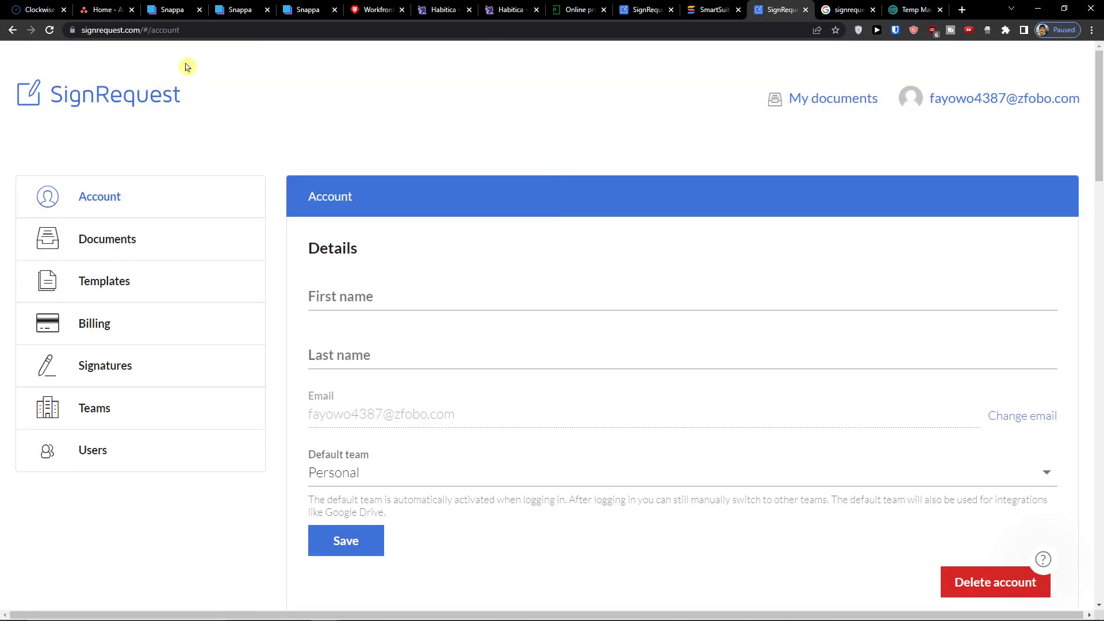
left_click(962, 9)
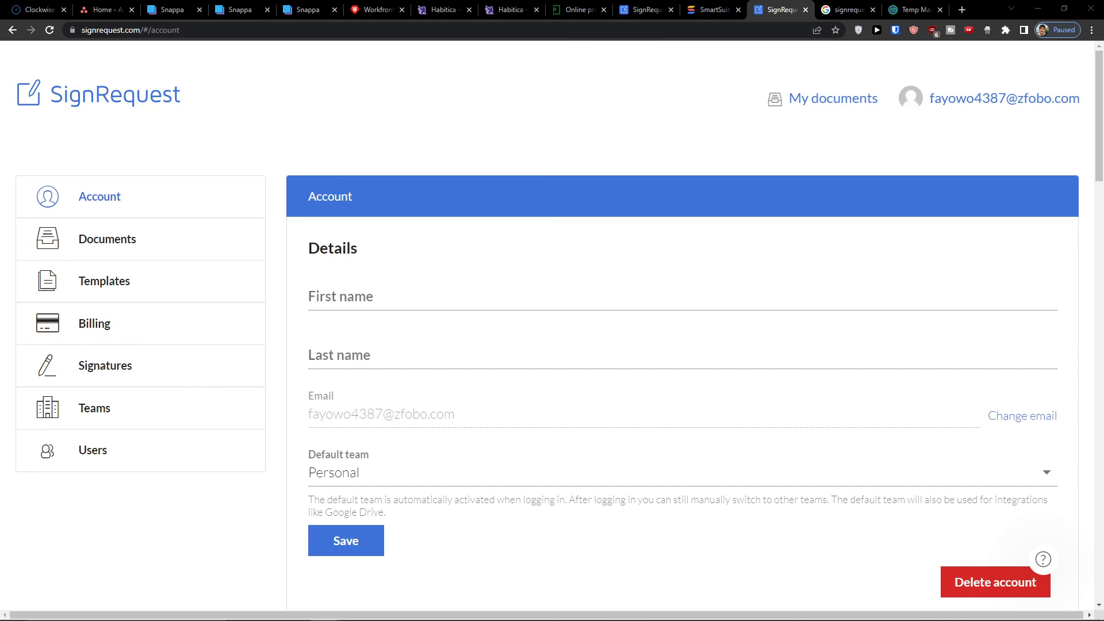
- Maximize Gmail, read the SignRequest email about quote.pdf, and dismiss the Mailtrack prompt
left_click_drag(0, 262, 688, 92)
double_click(688, 92)
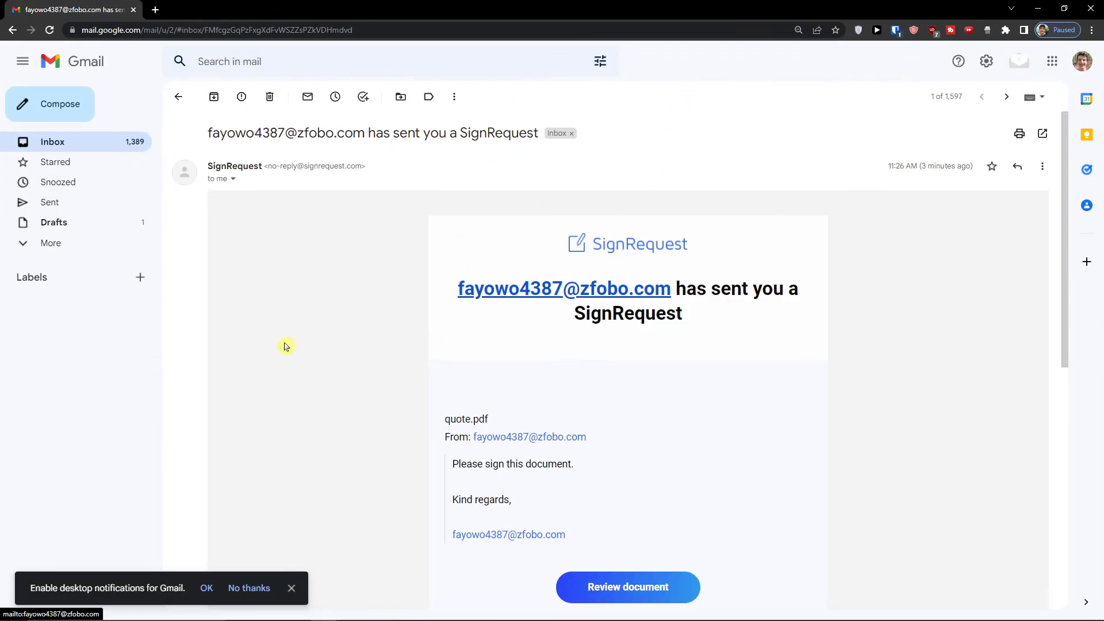
scroll(637, 342, "down", 4)
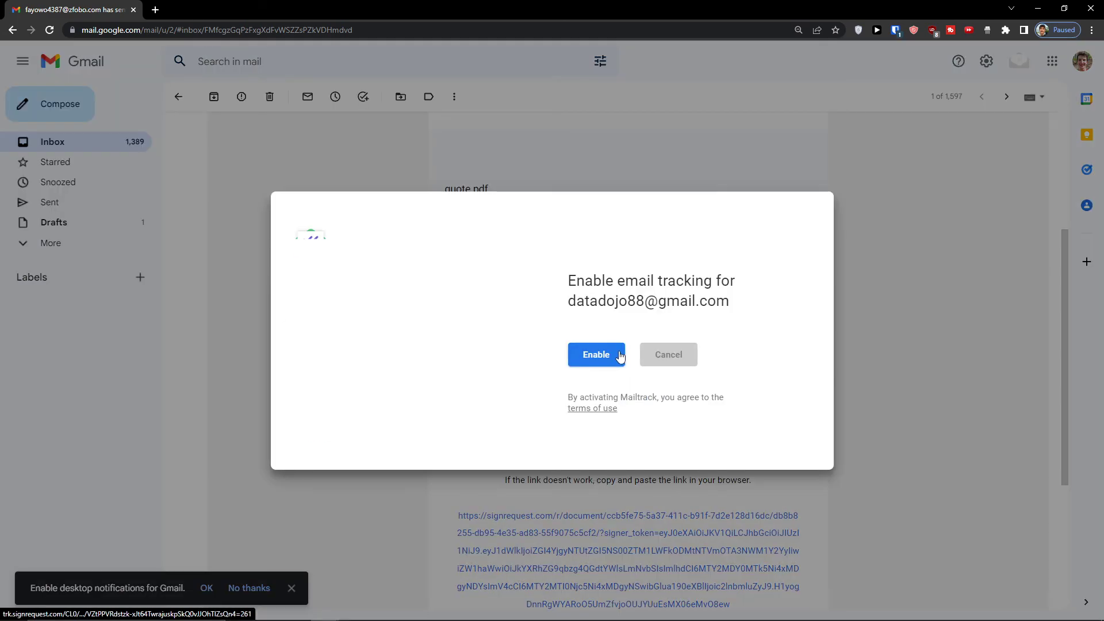
left_click(656, 359)
scroll(603, 350, "down", 8)
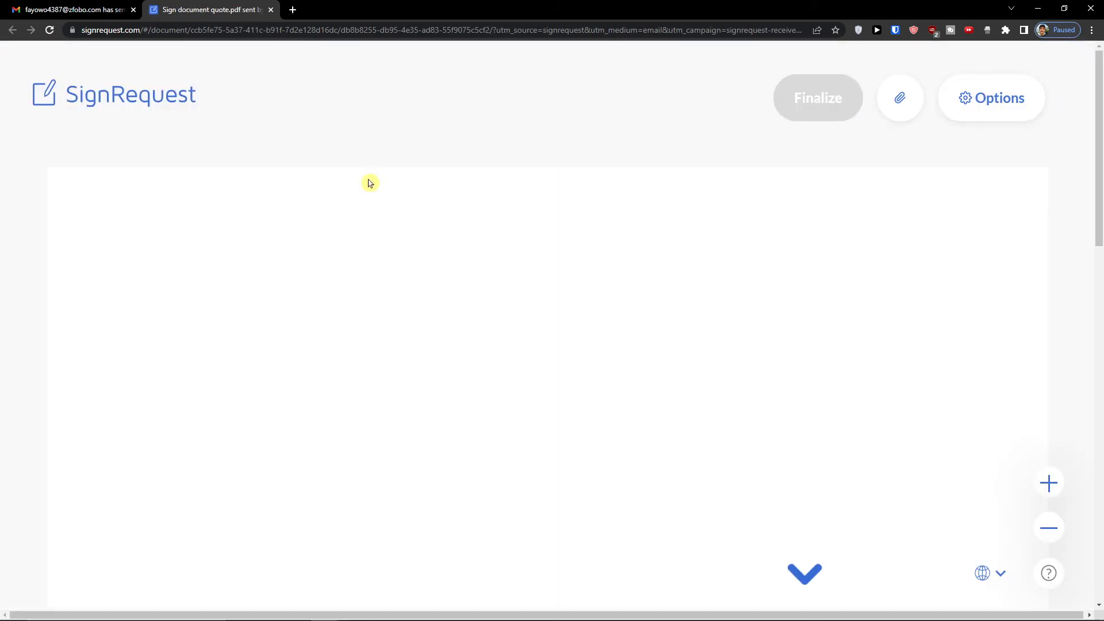
- Place the saved signature in the empty right-hand signature field
scroll(398, 249, "down", 10)
scroll(400, 253, "down", 4)
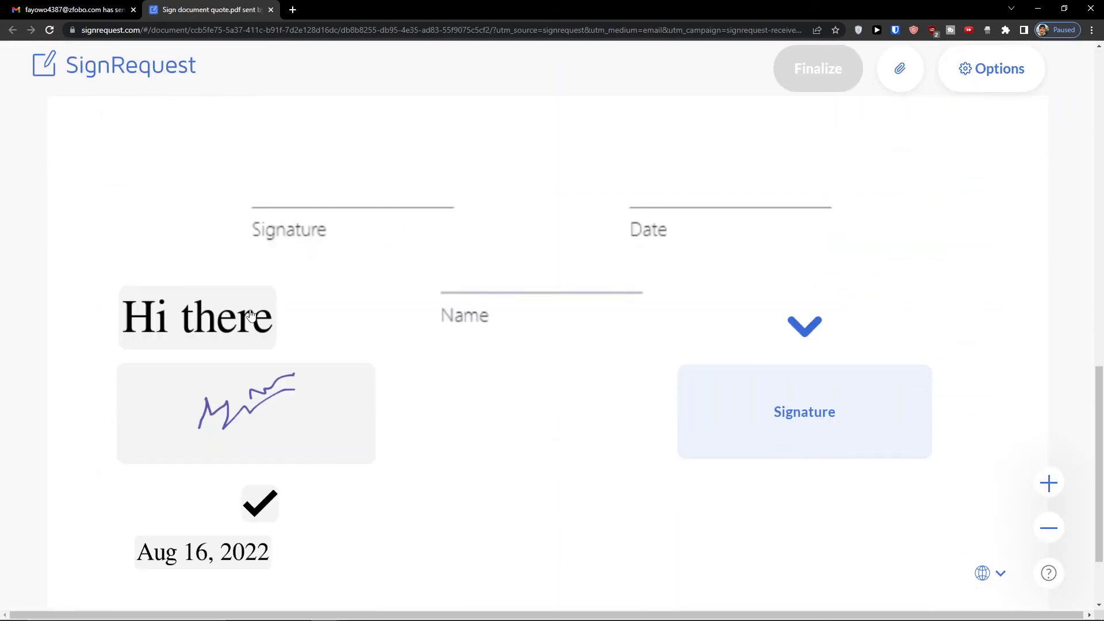
left_click(766, 378)
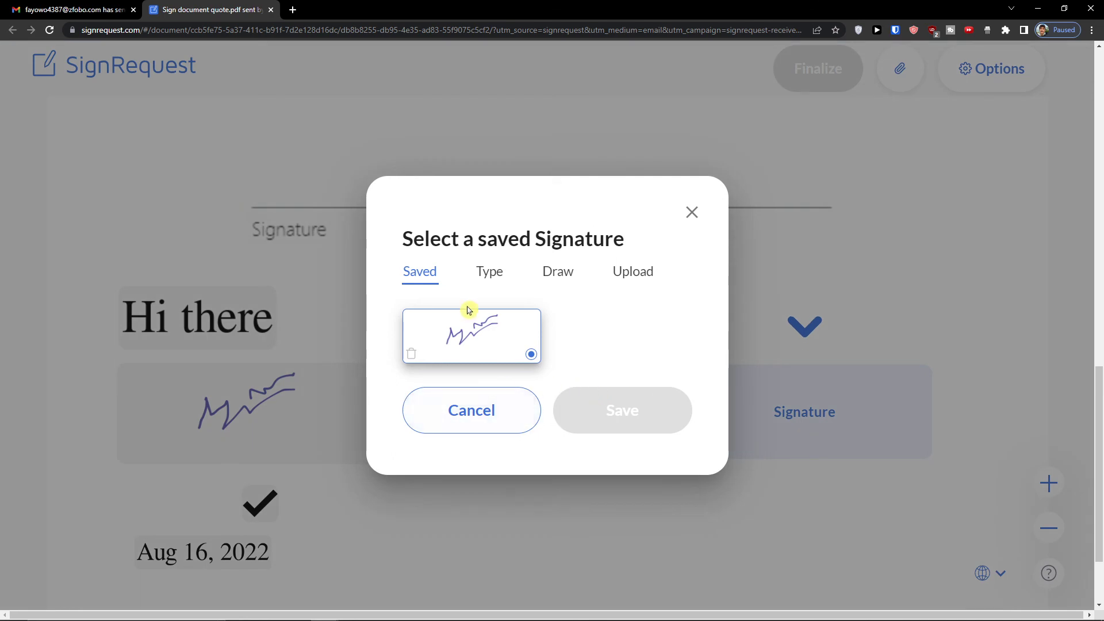
left_click(450, 328)
- Replace it with a freshly drawn signature and finalize quote.pdf
left_click(757, 337)
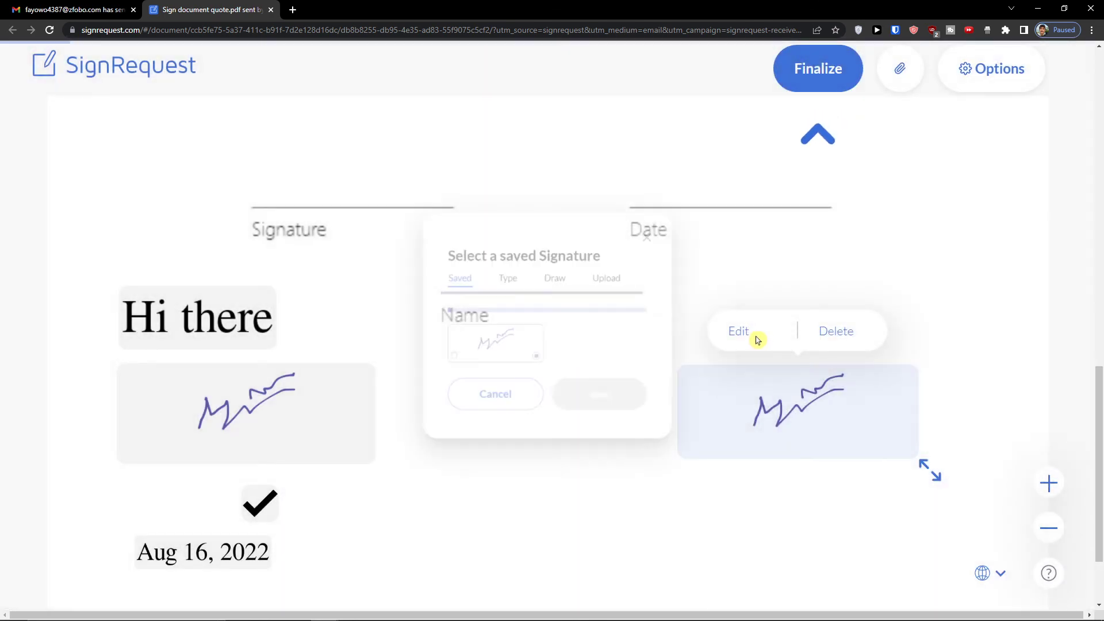
left_click(578, 277)
mouse_move(482, 290)
left_mouse_down()
mouse_move(569, 305)
mouse_move(495, 315)
mouse_move(459, 340)
mouse_move(608, 341)
left_mouse_up()
left_click(627, 497)
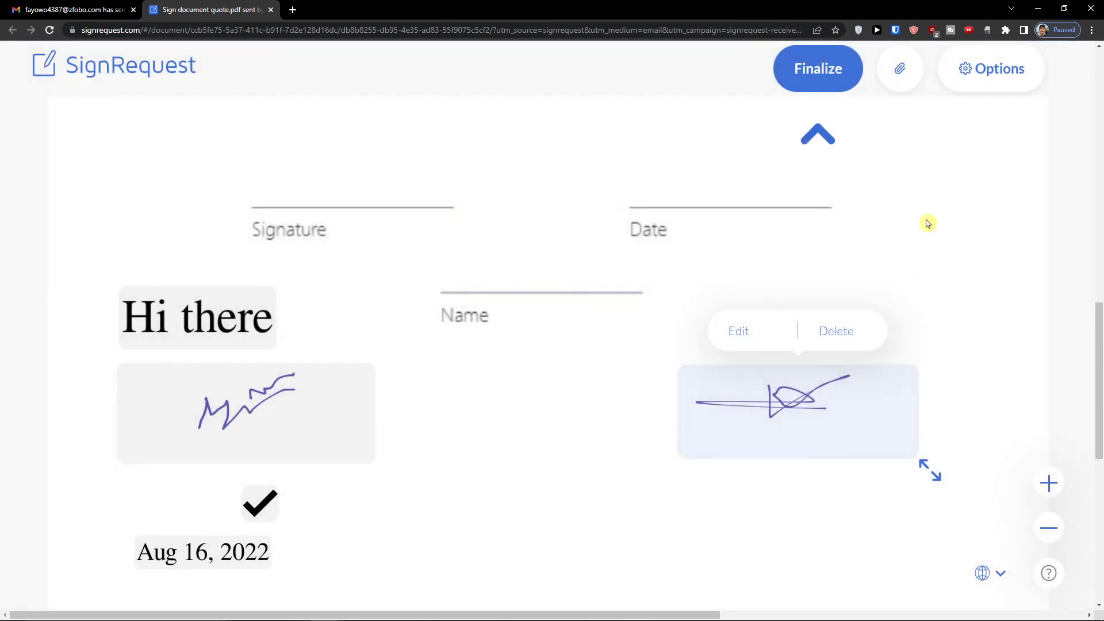
left_click(786, 71)
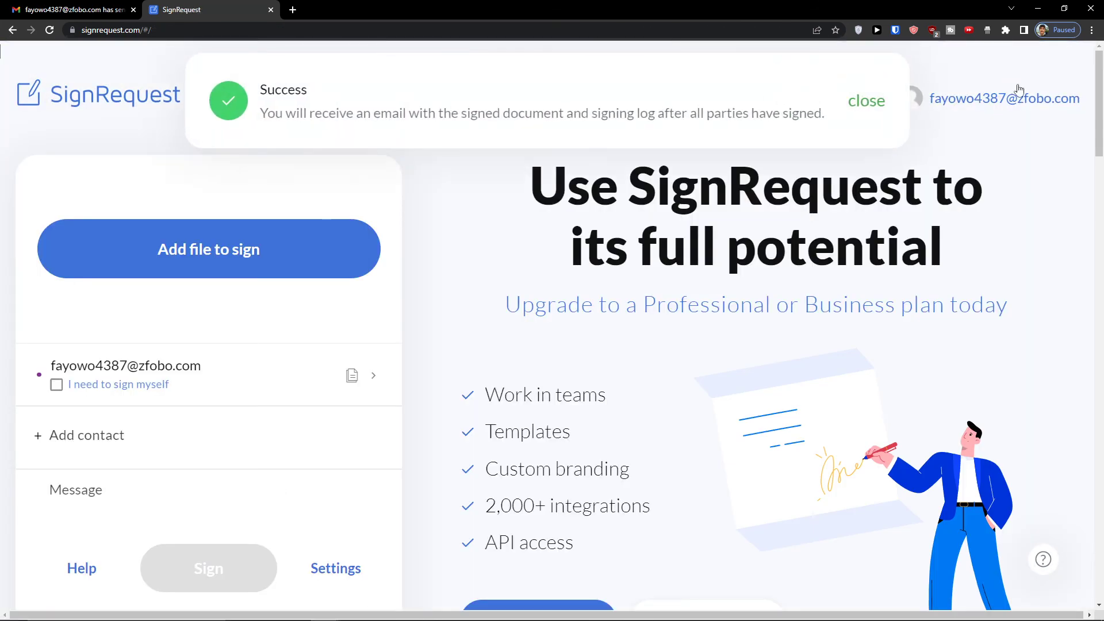
- Confirm quote.pdf is listed as signed in the Documents list
left_click(990, 106)
left_click(879, 321)
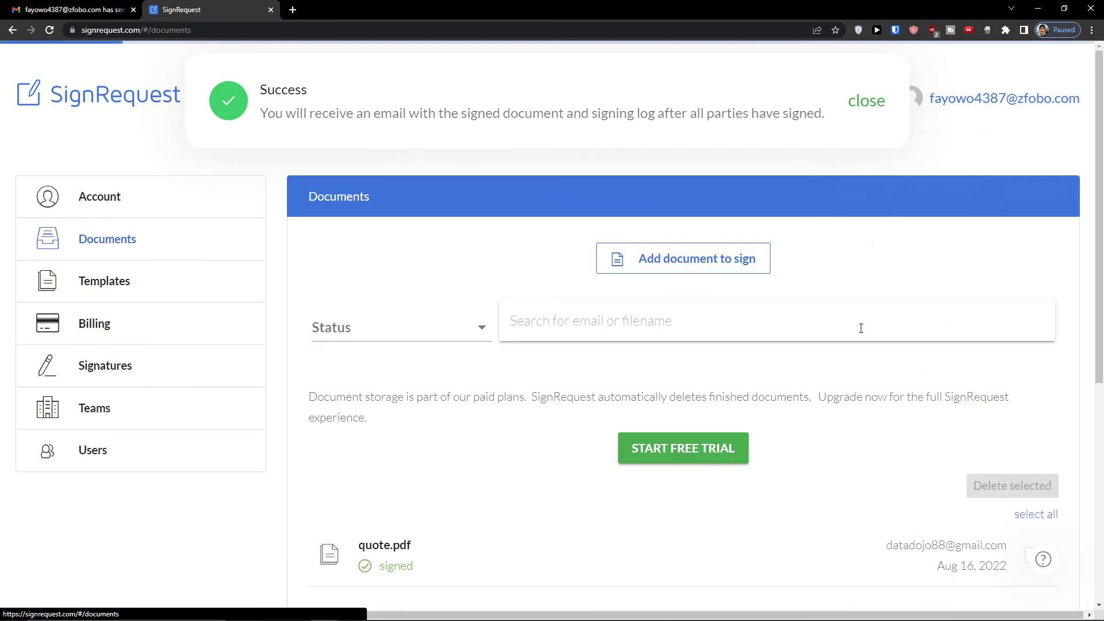
scroll(480, 398, "down", 4)
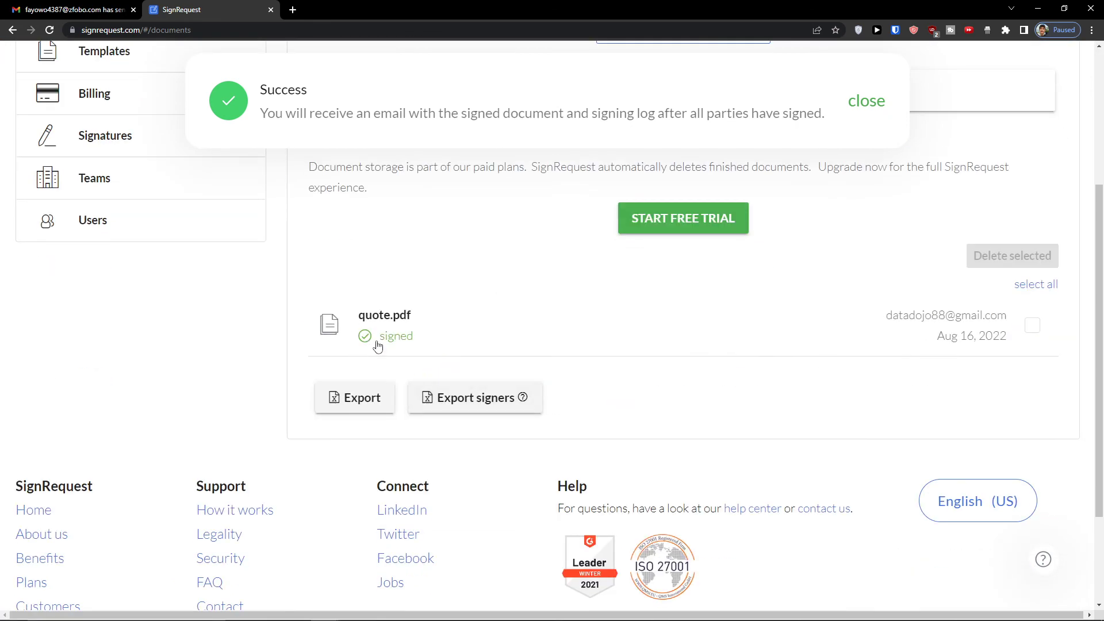
scroll(364, 348, "up", 4)
- Return to the SignRequest home page, dismiss the success notice, and show the account menu
left_click(68, 102)
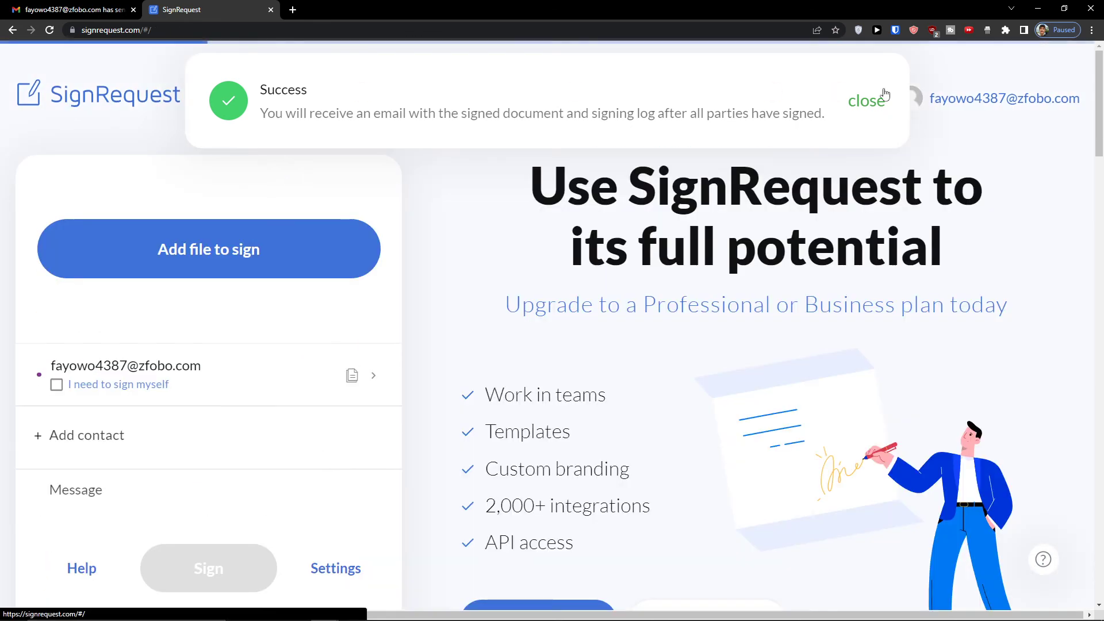
left_click(867, 101)
left_click(949, 102)
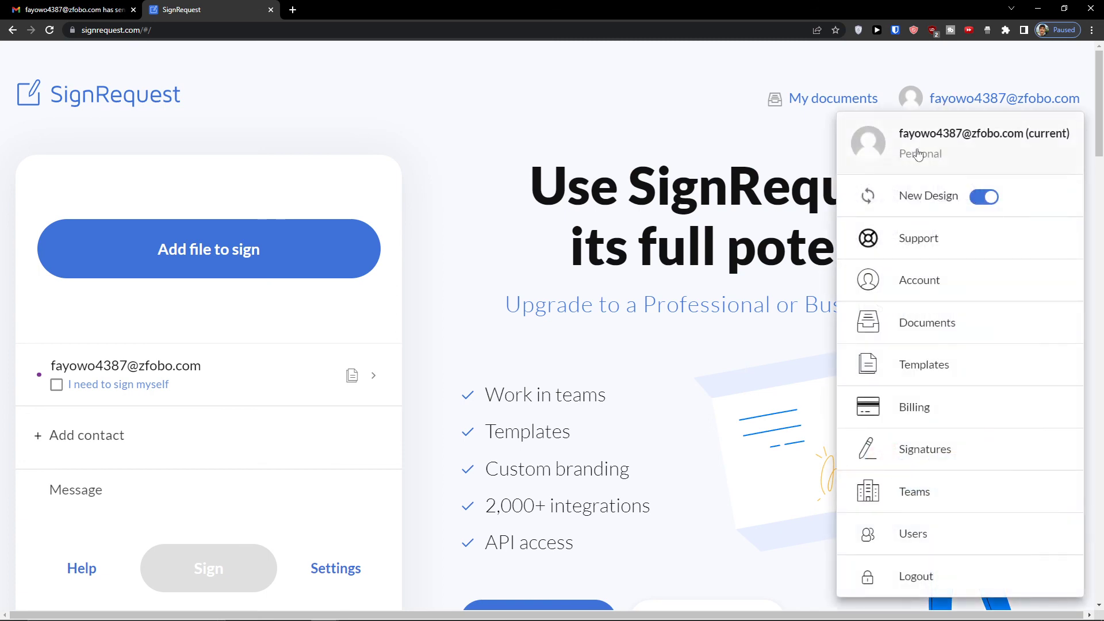
scroll(506, 396, "down", 10)
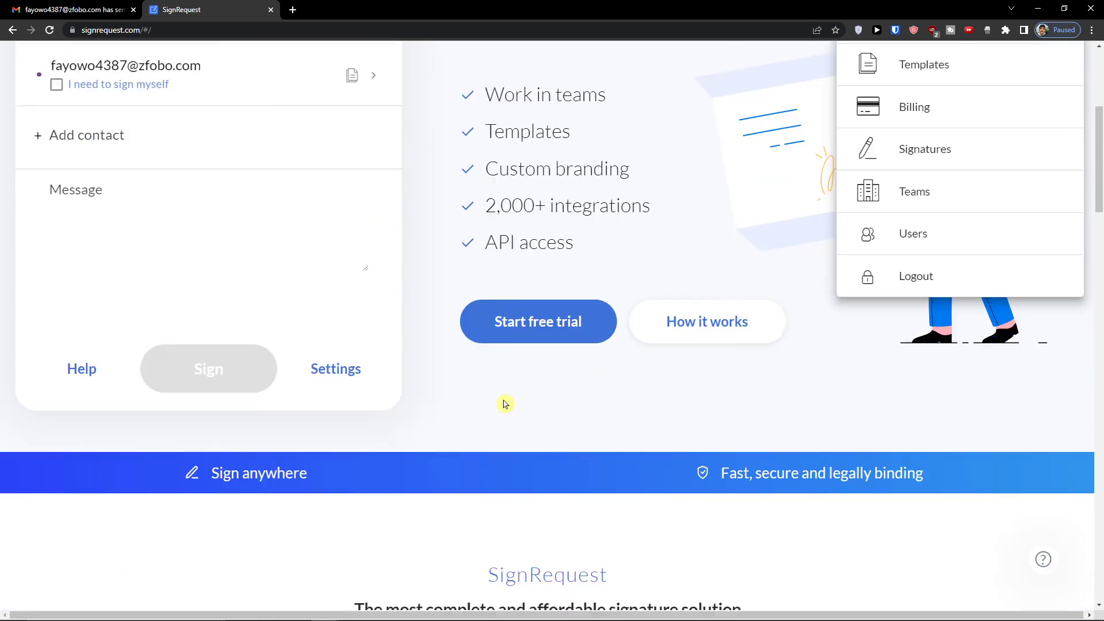
scroll(496, 400, "up", 9)
scroll(497, 401, "up", 2)
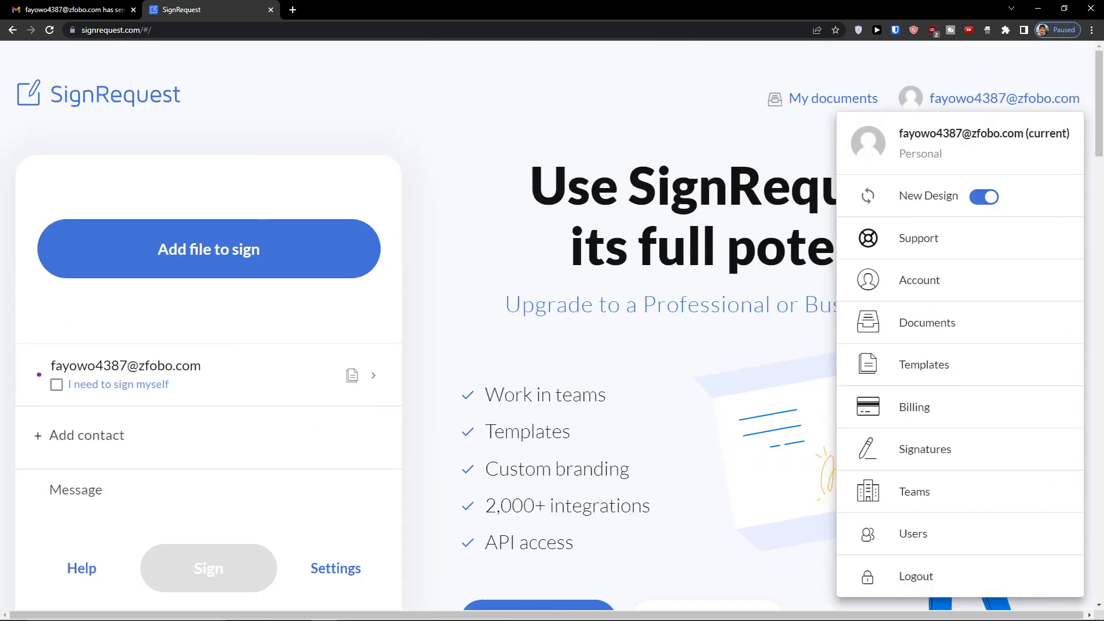